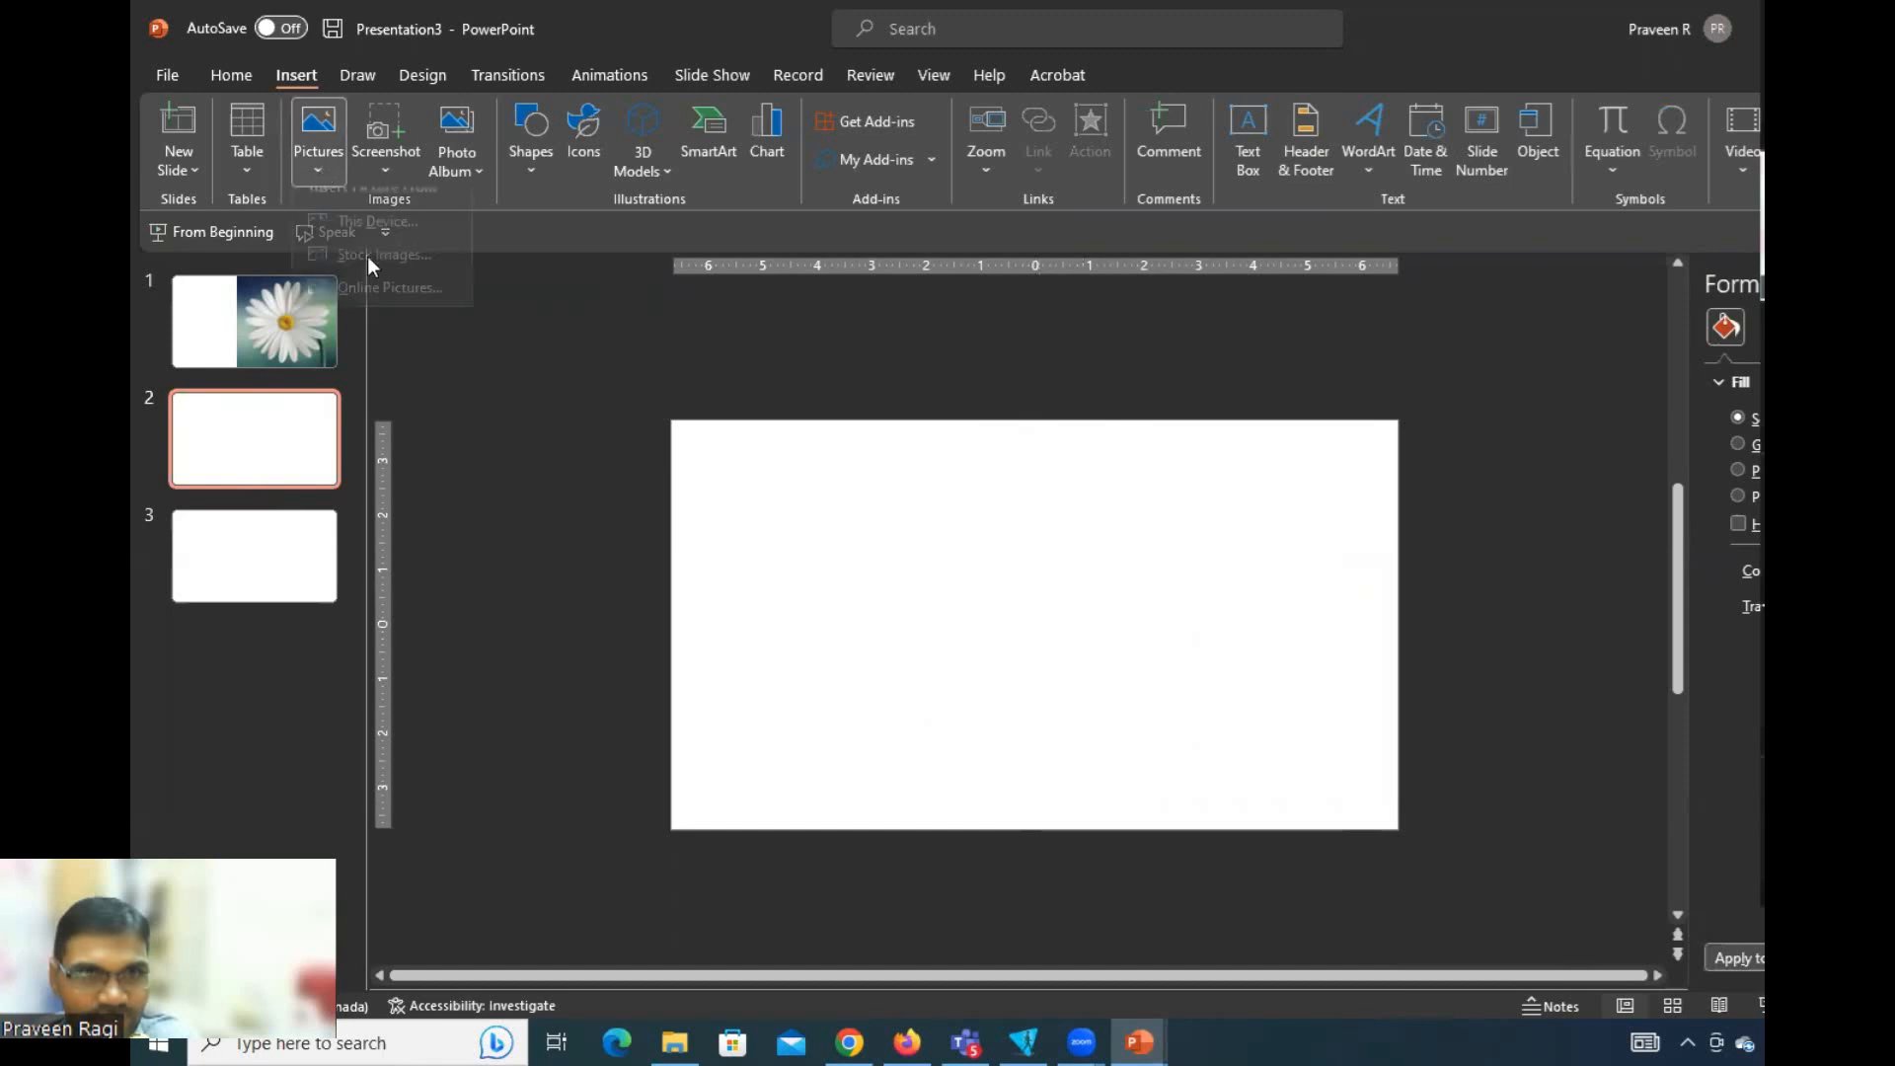
Insert the stock image of a stethoscope in a blue scrubs pocket onto slide 2.
left_click(370, 275)
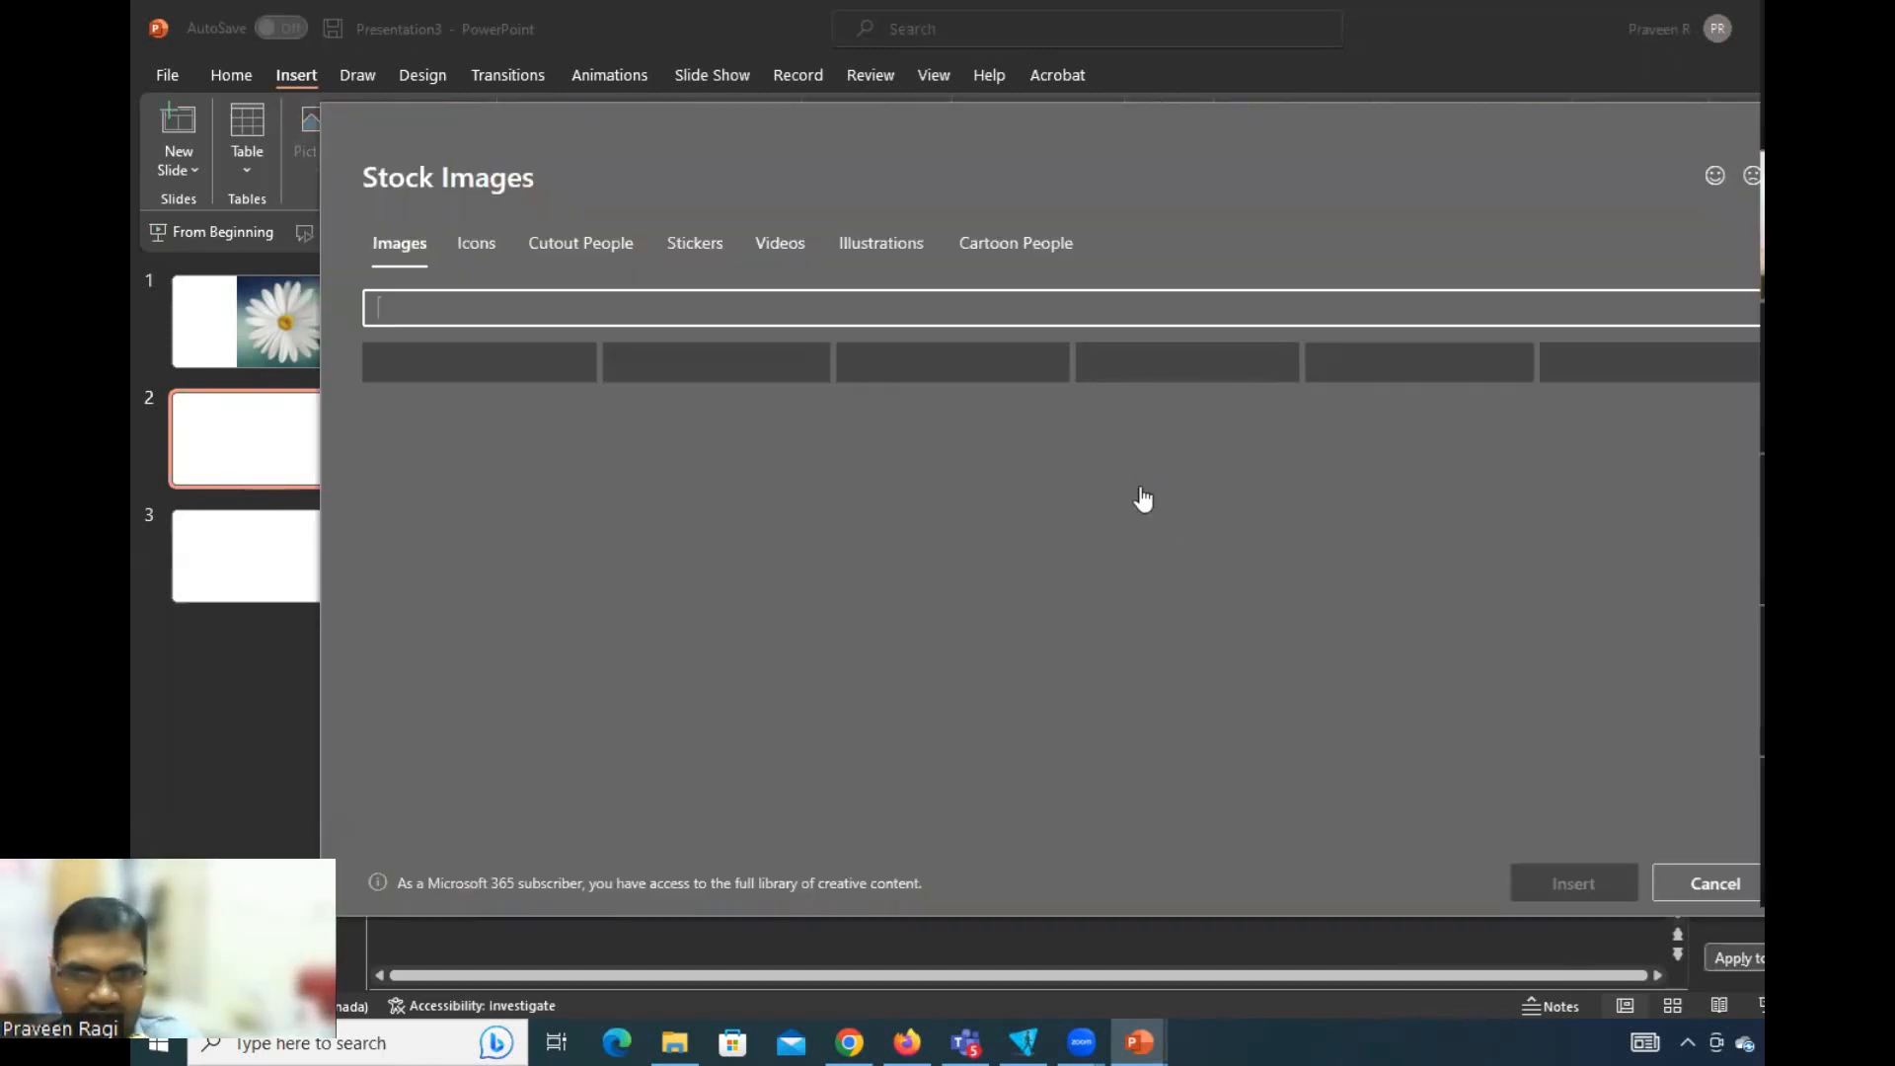
scroll(1202, 604, "down", 3)
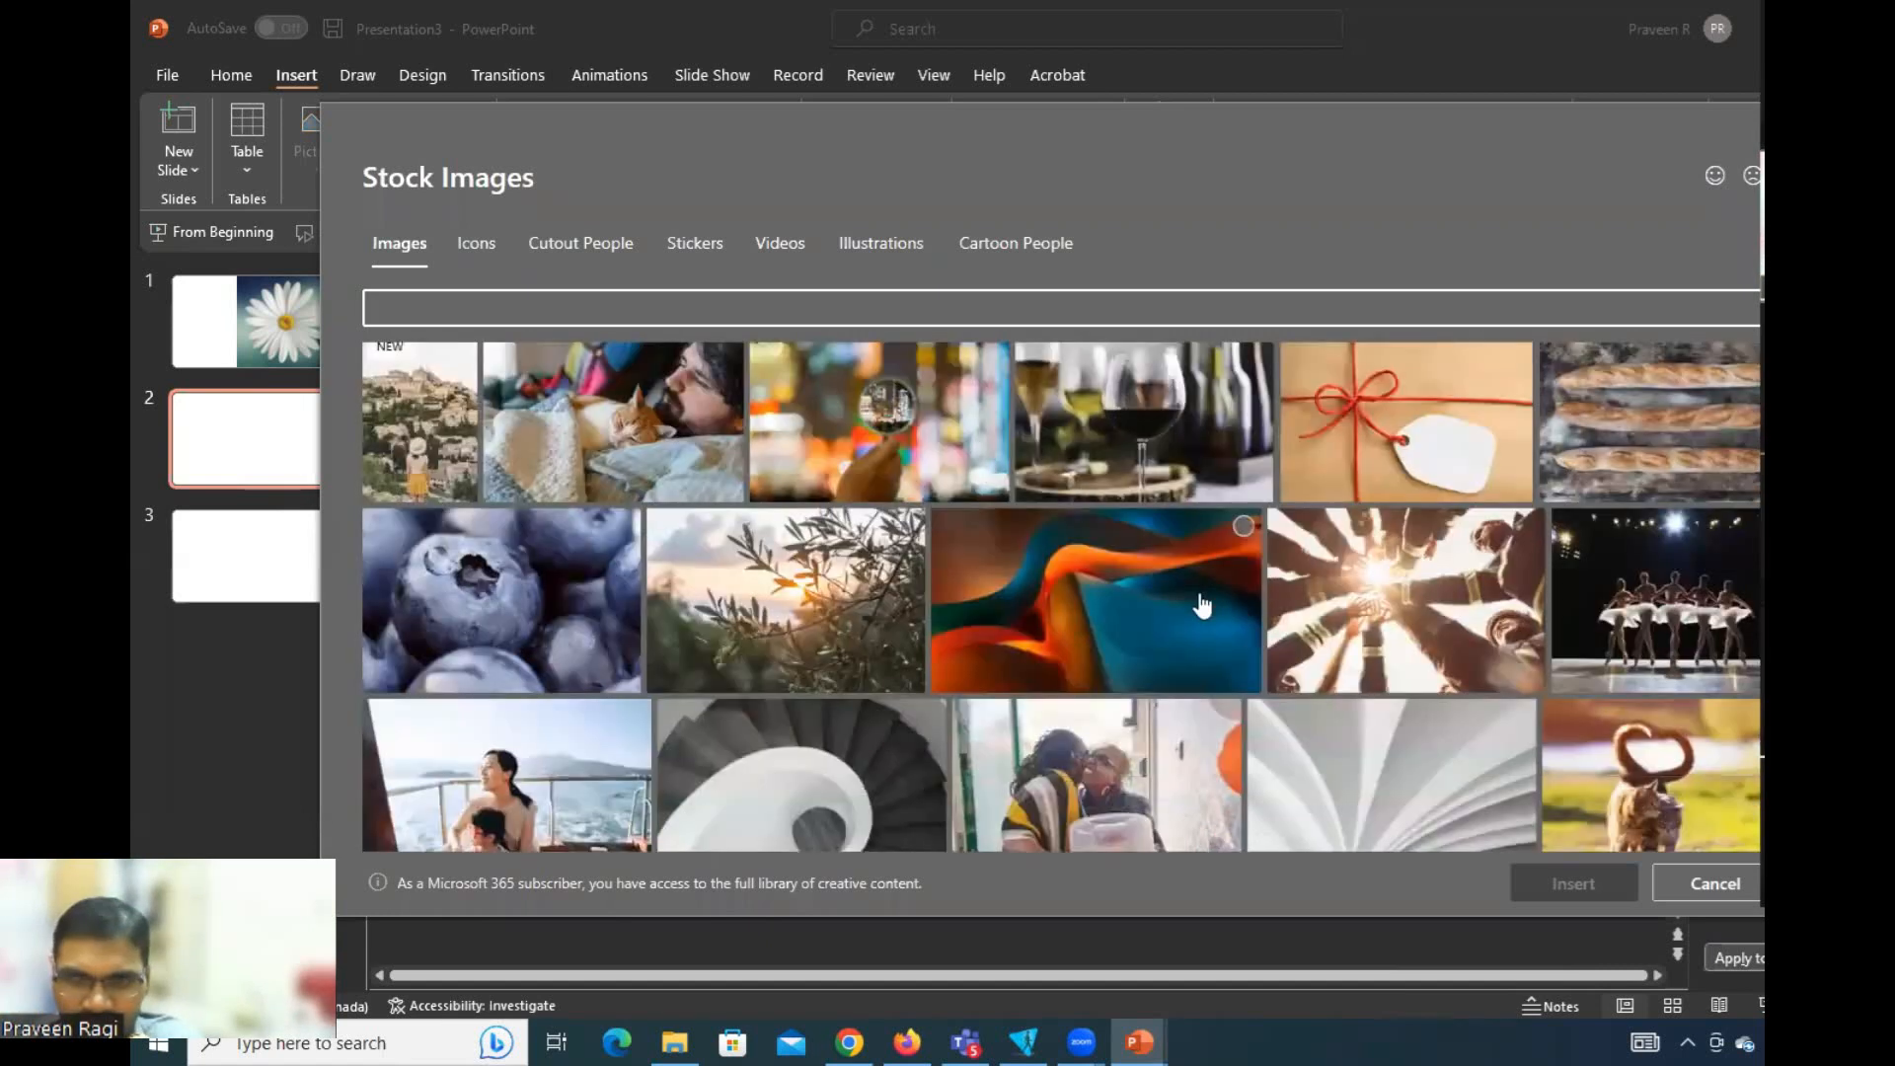
scroll(1218, 622, "down", 3)
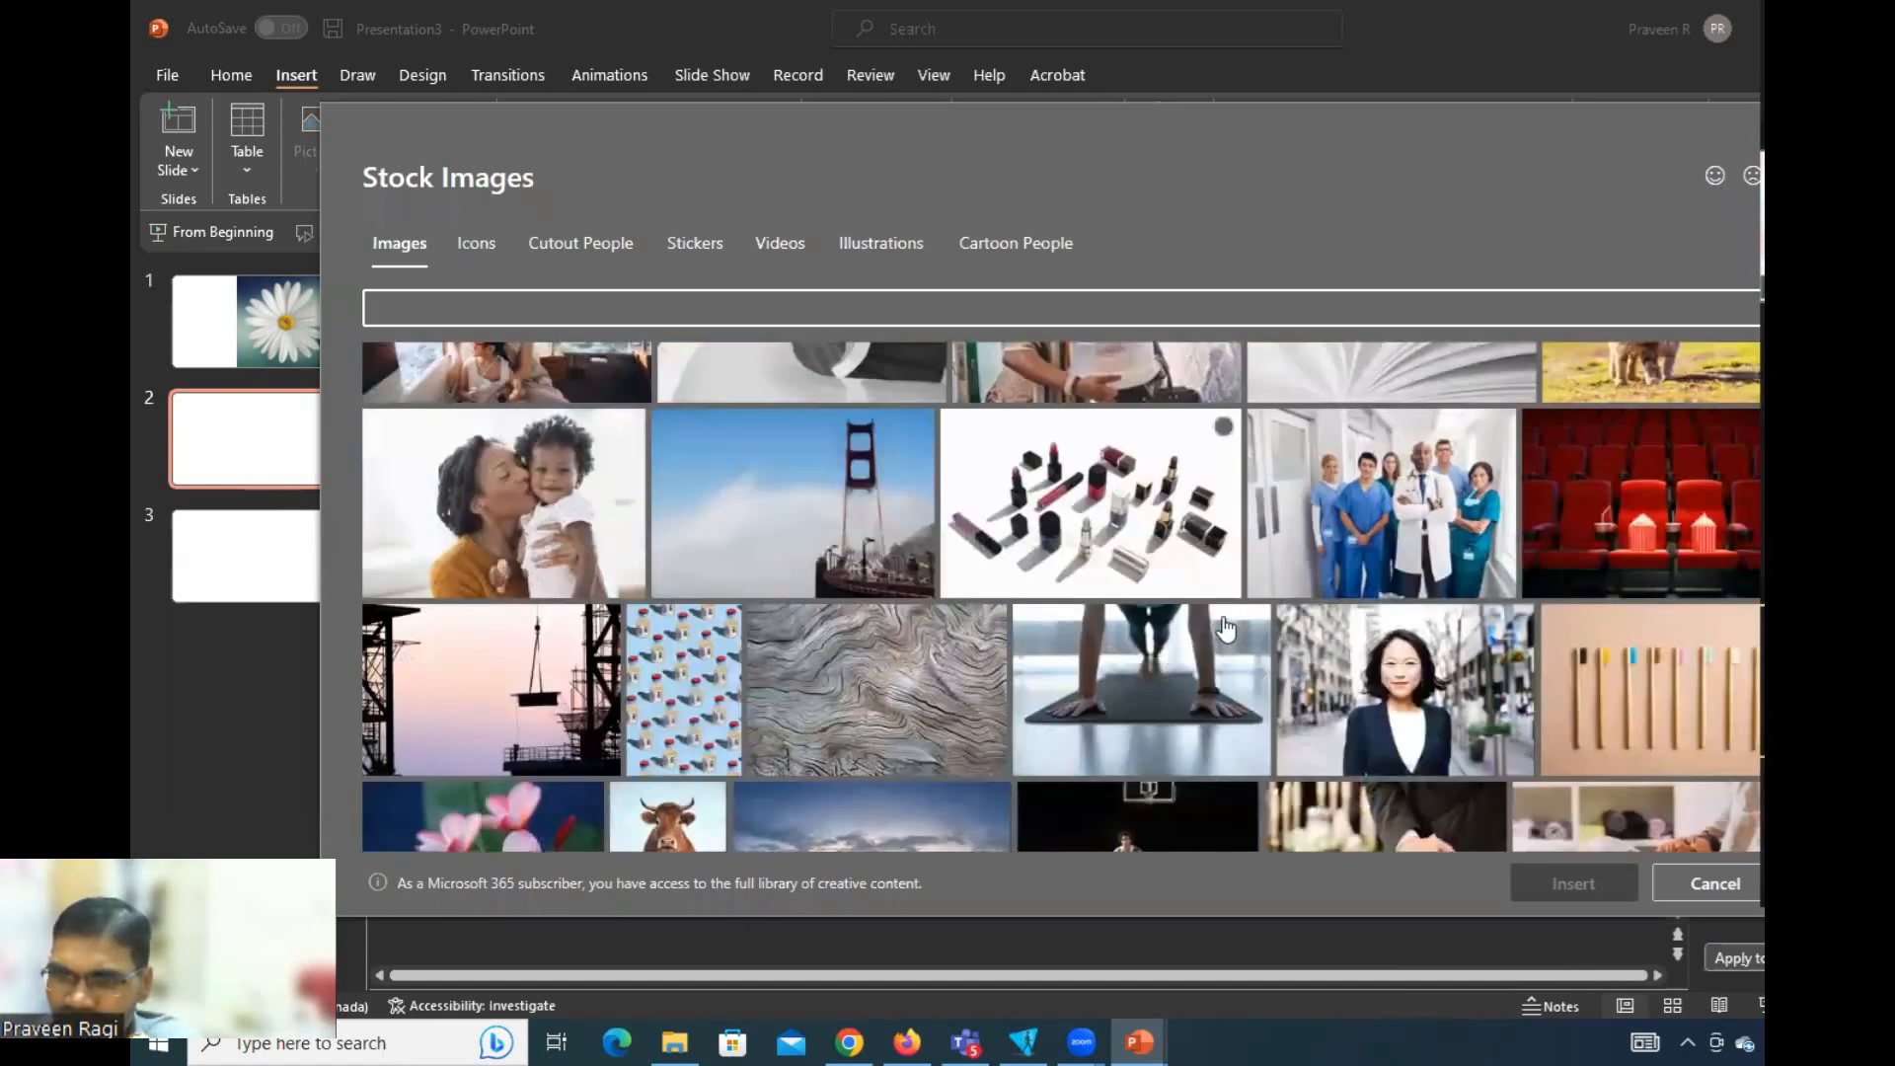
scroll(1226, 628, "down", 5)
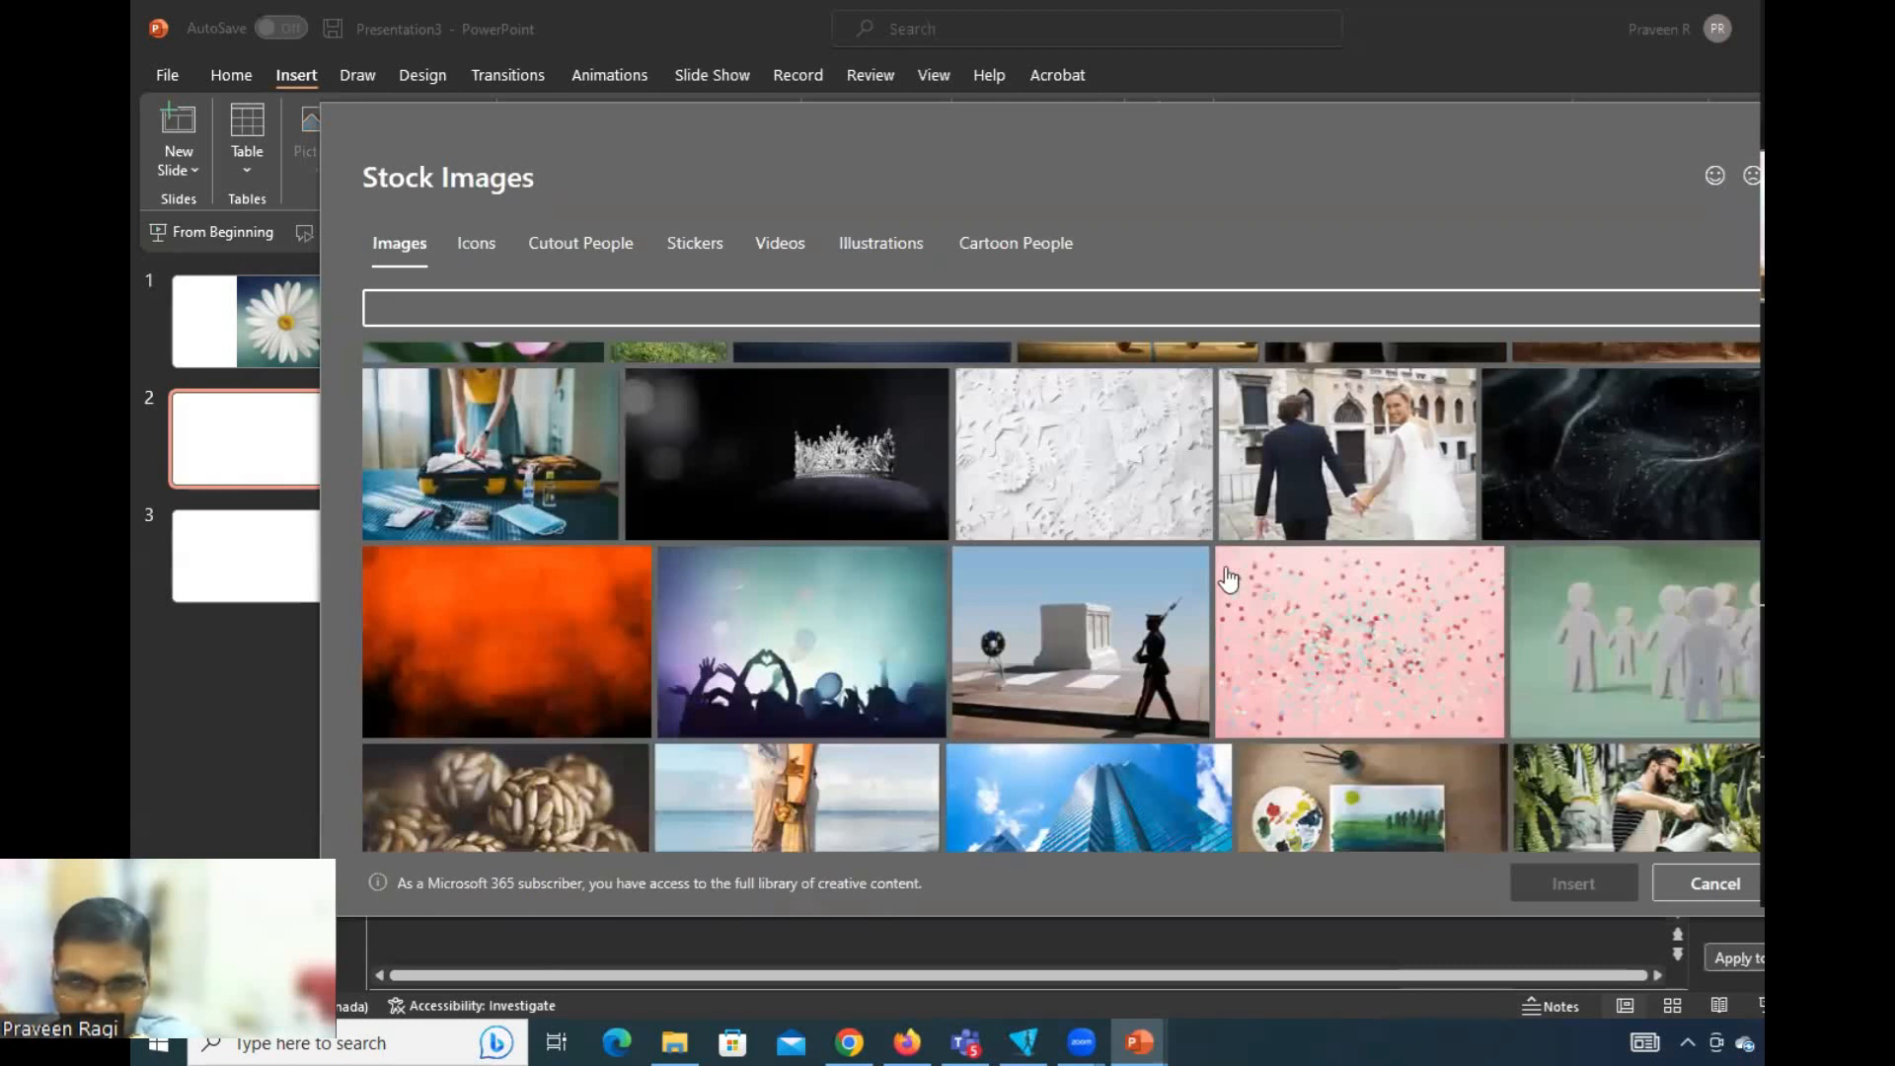
scroll(1227, 581, "down", 3)
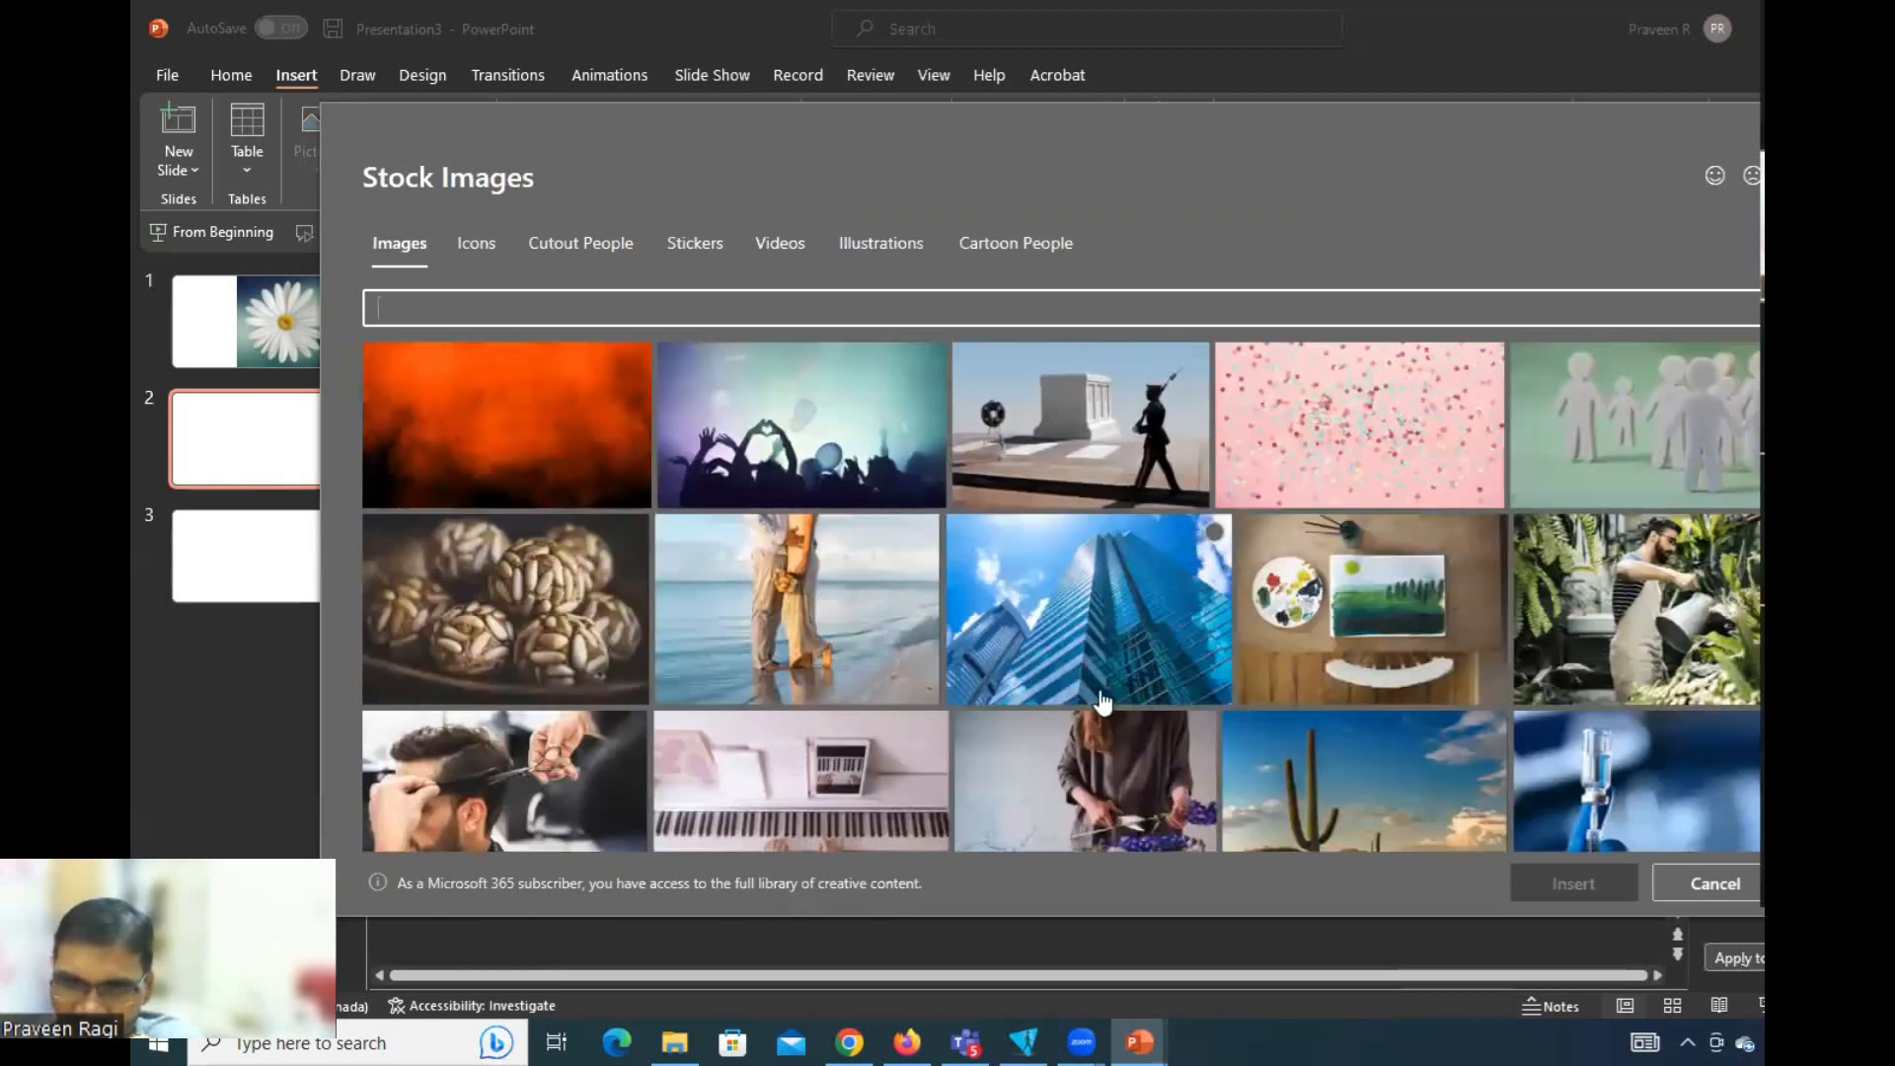
scroll(1103, 702, "down", 3)
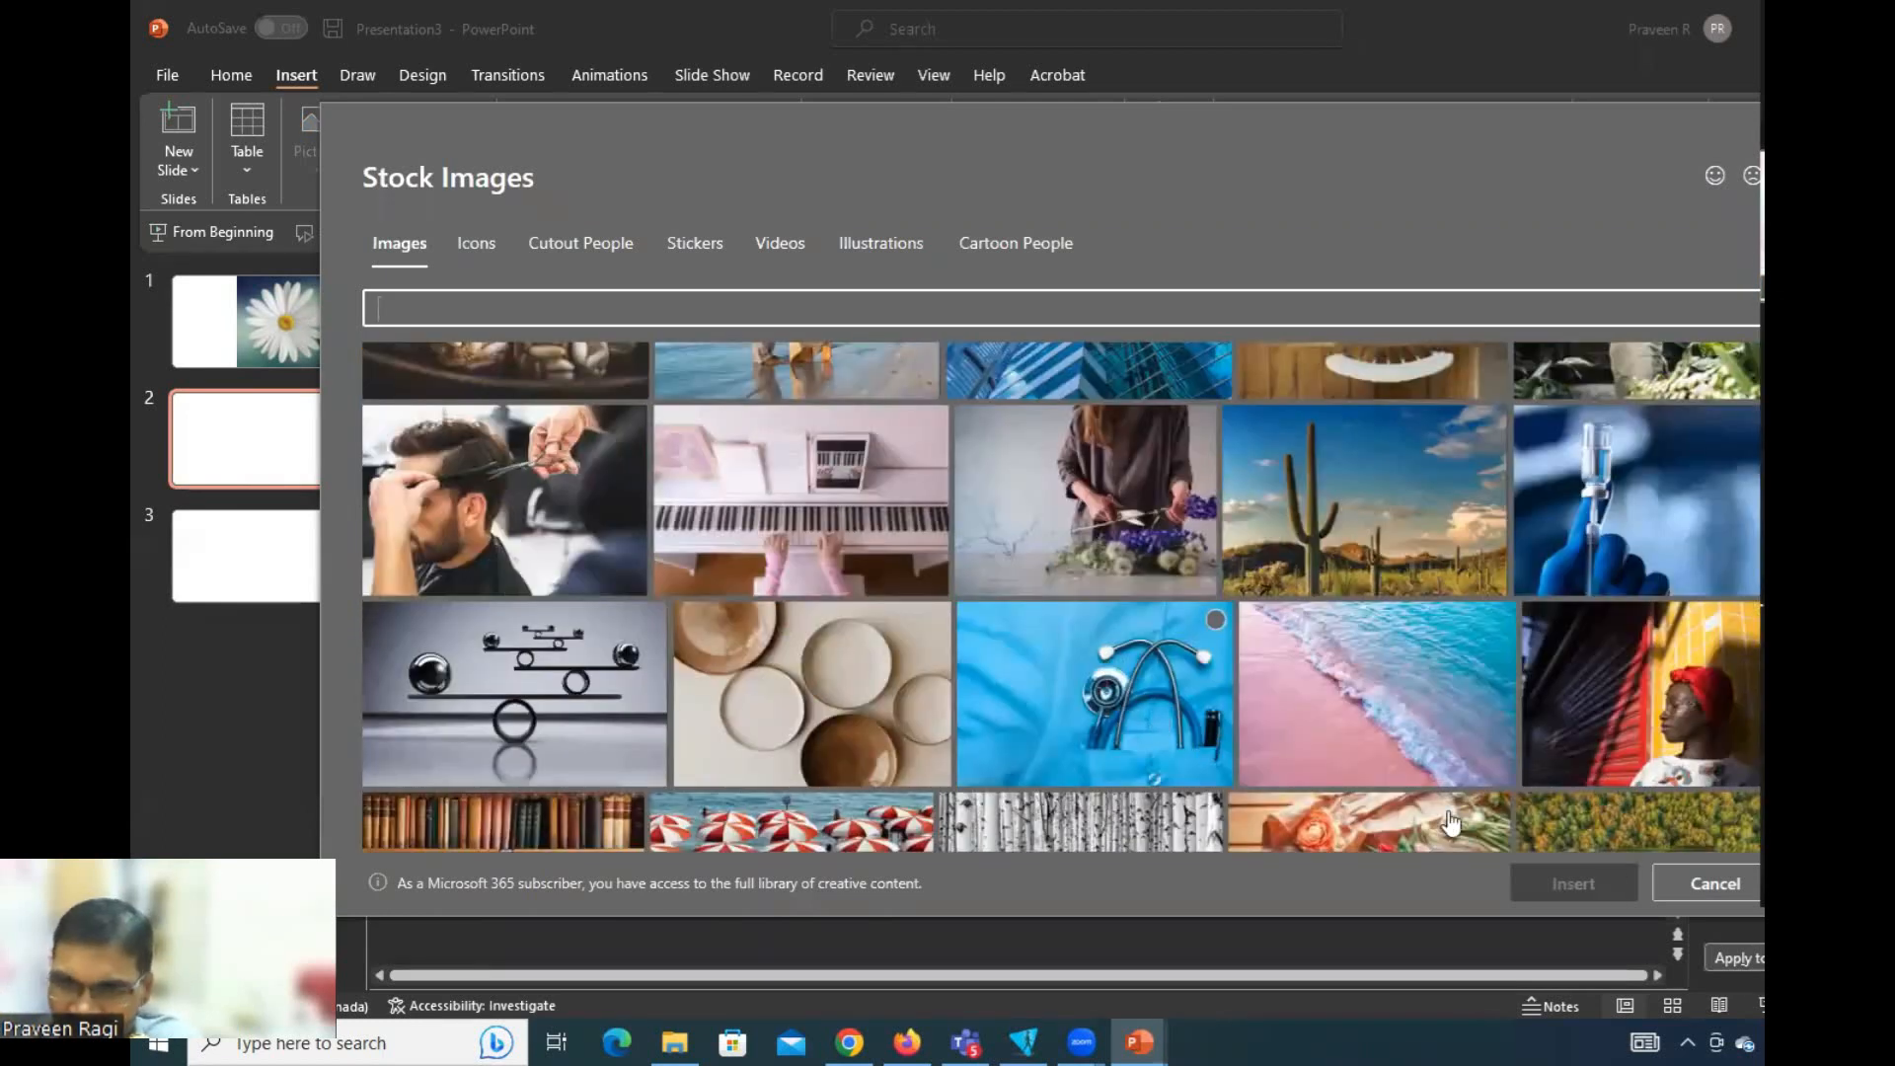
left_click(1076, 696)
left_click(1576, 883)
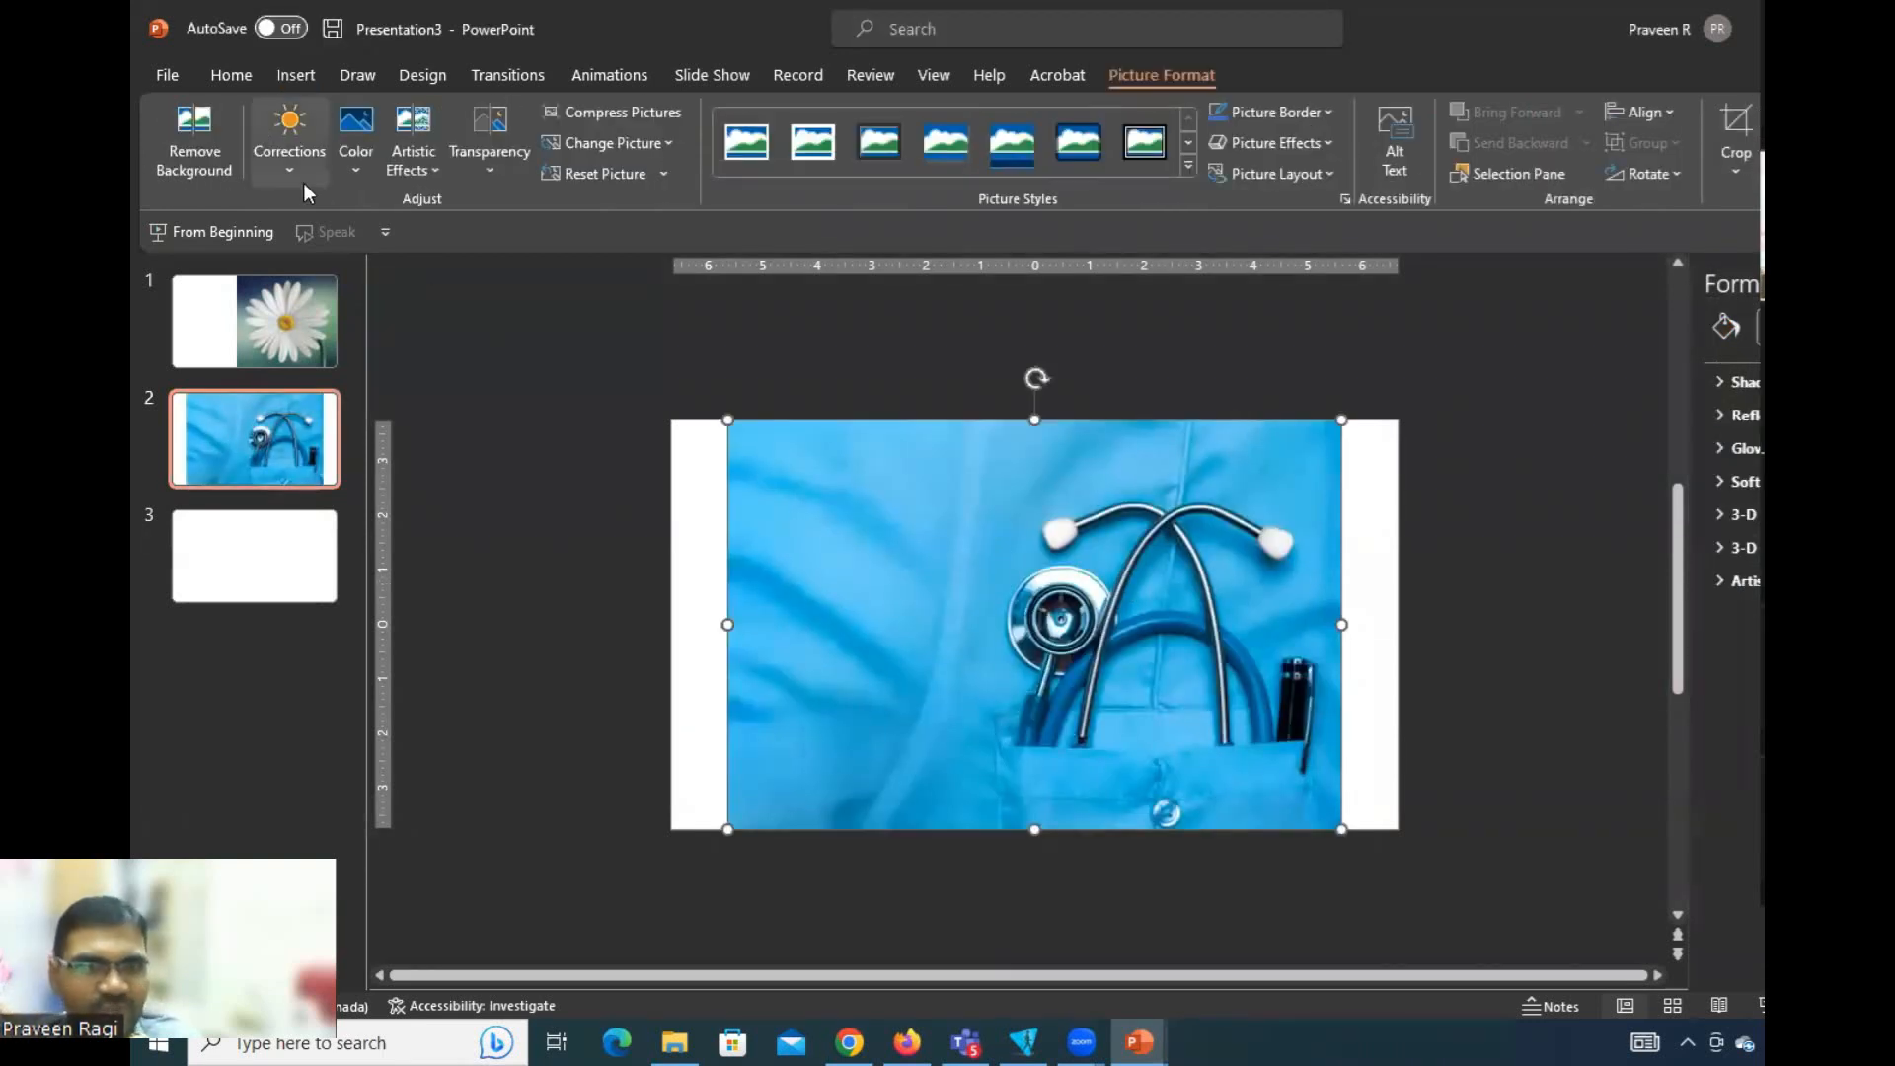
left_click(543, 327)
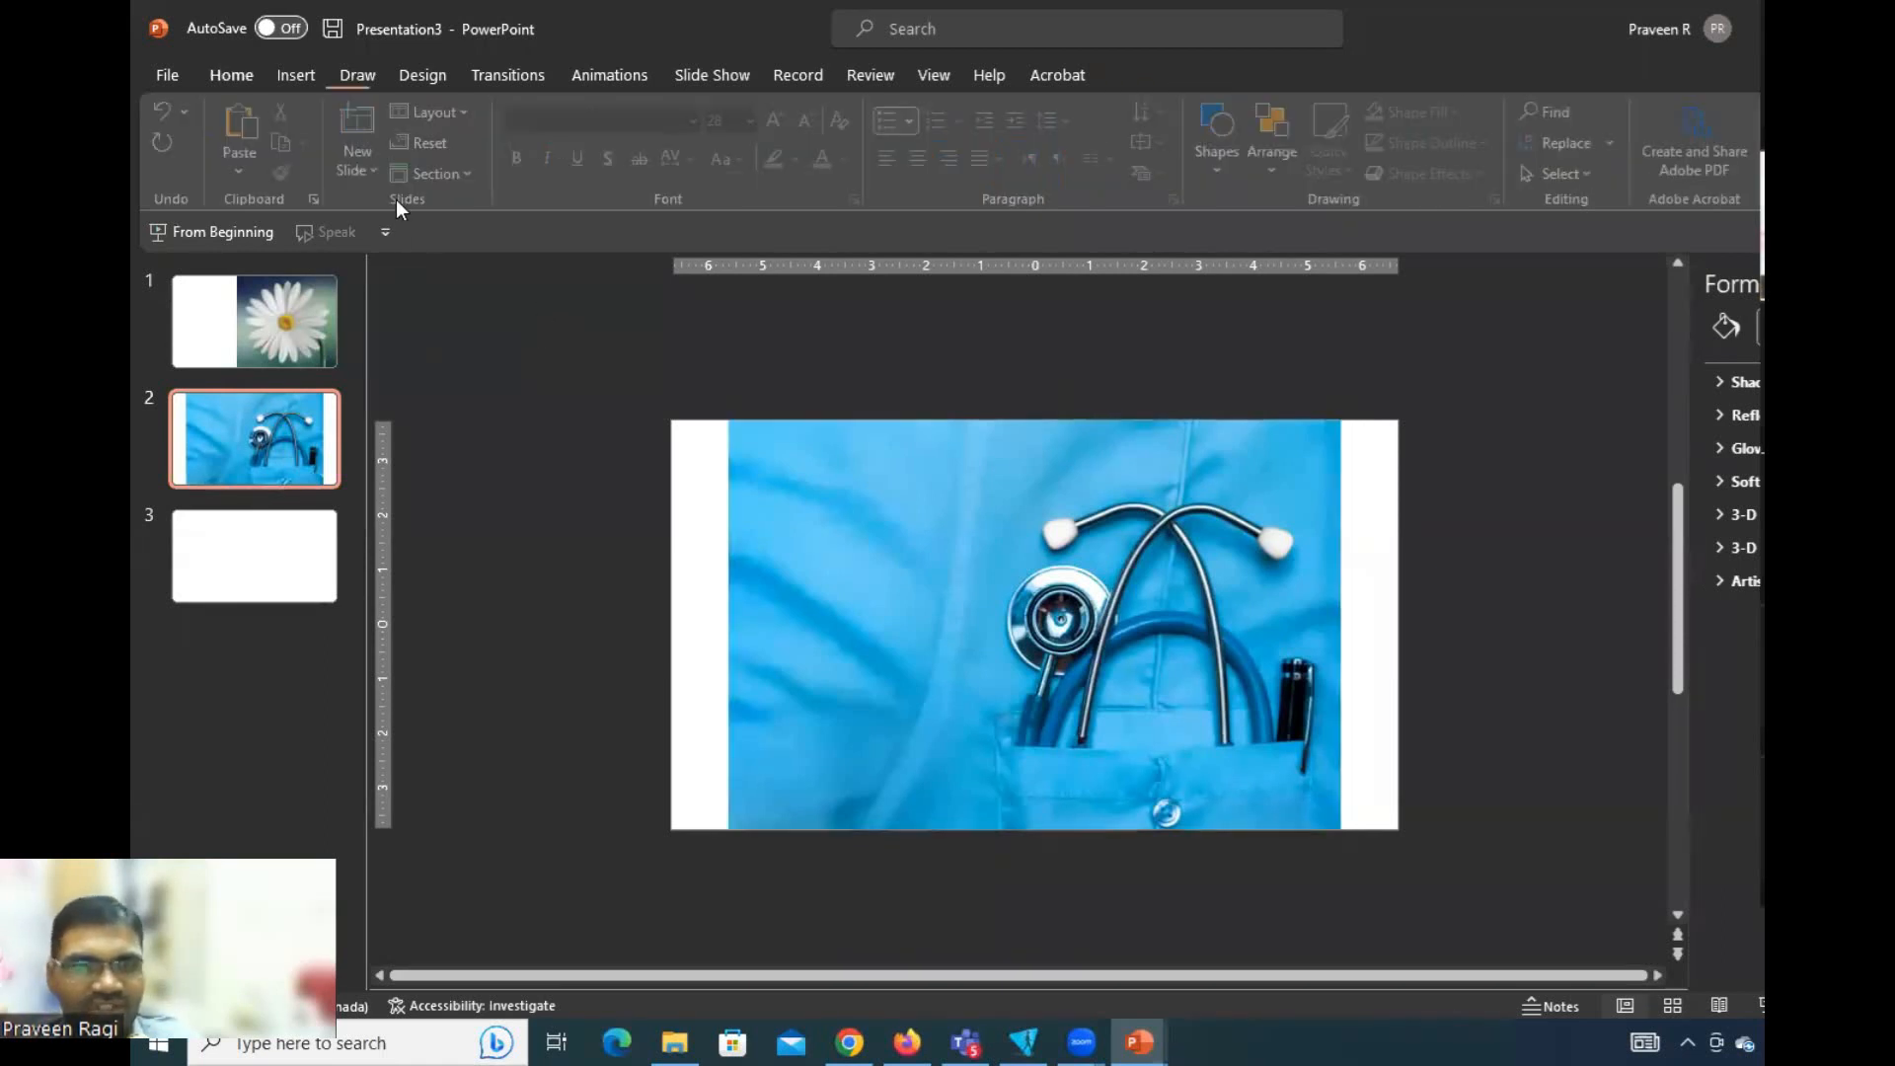
left_click(298, 75)
left_click(318, 138)
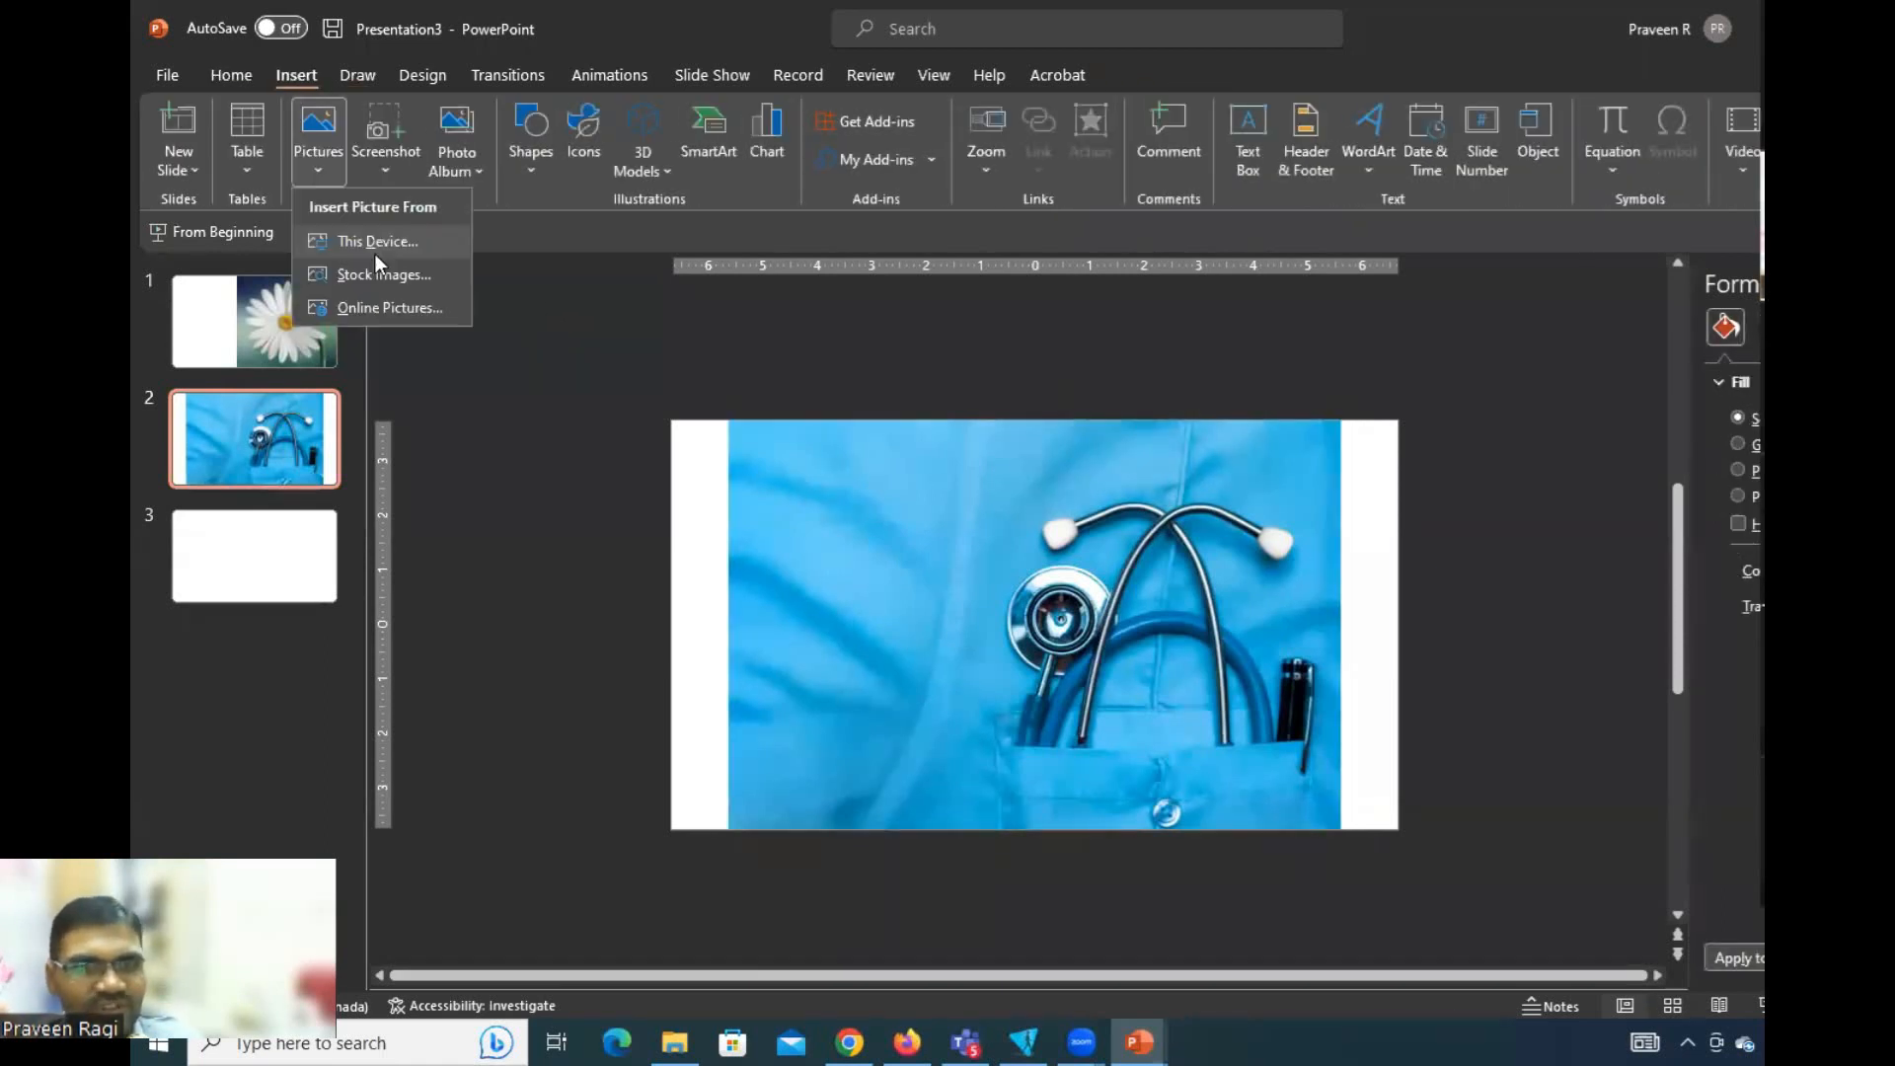
left_click(803, 334)
Crop the stethoscope picture on slide 2 to the Sun shape from the basic shapes.
left_click(1063, 550)
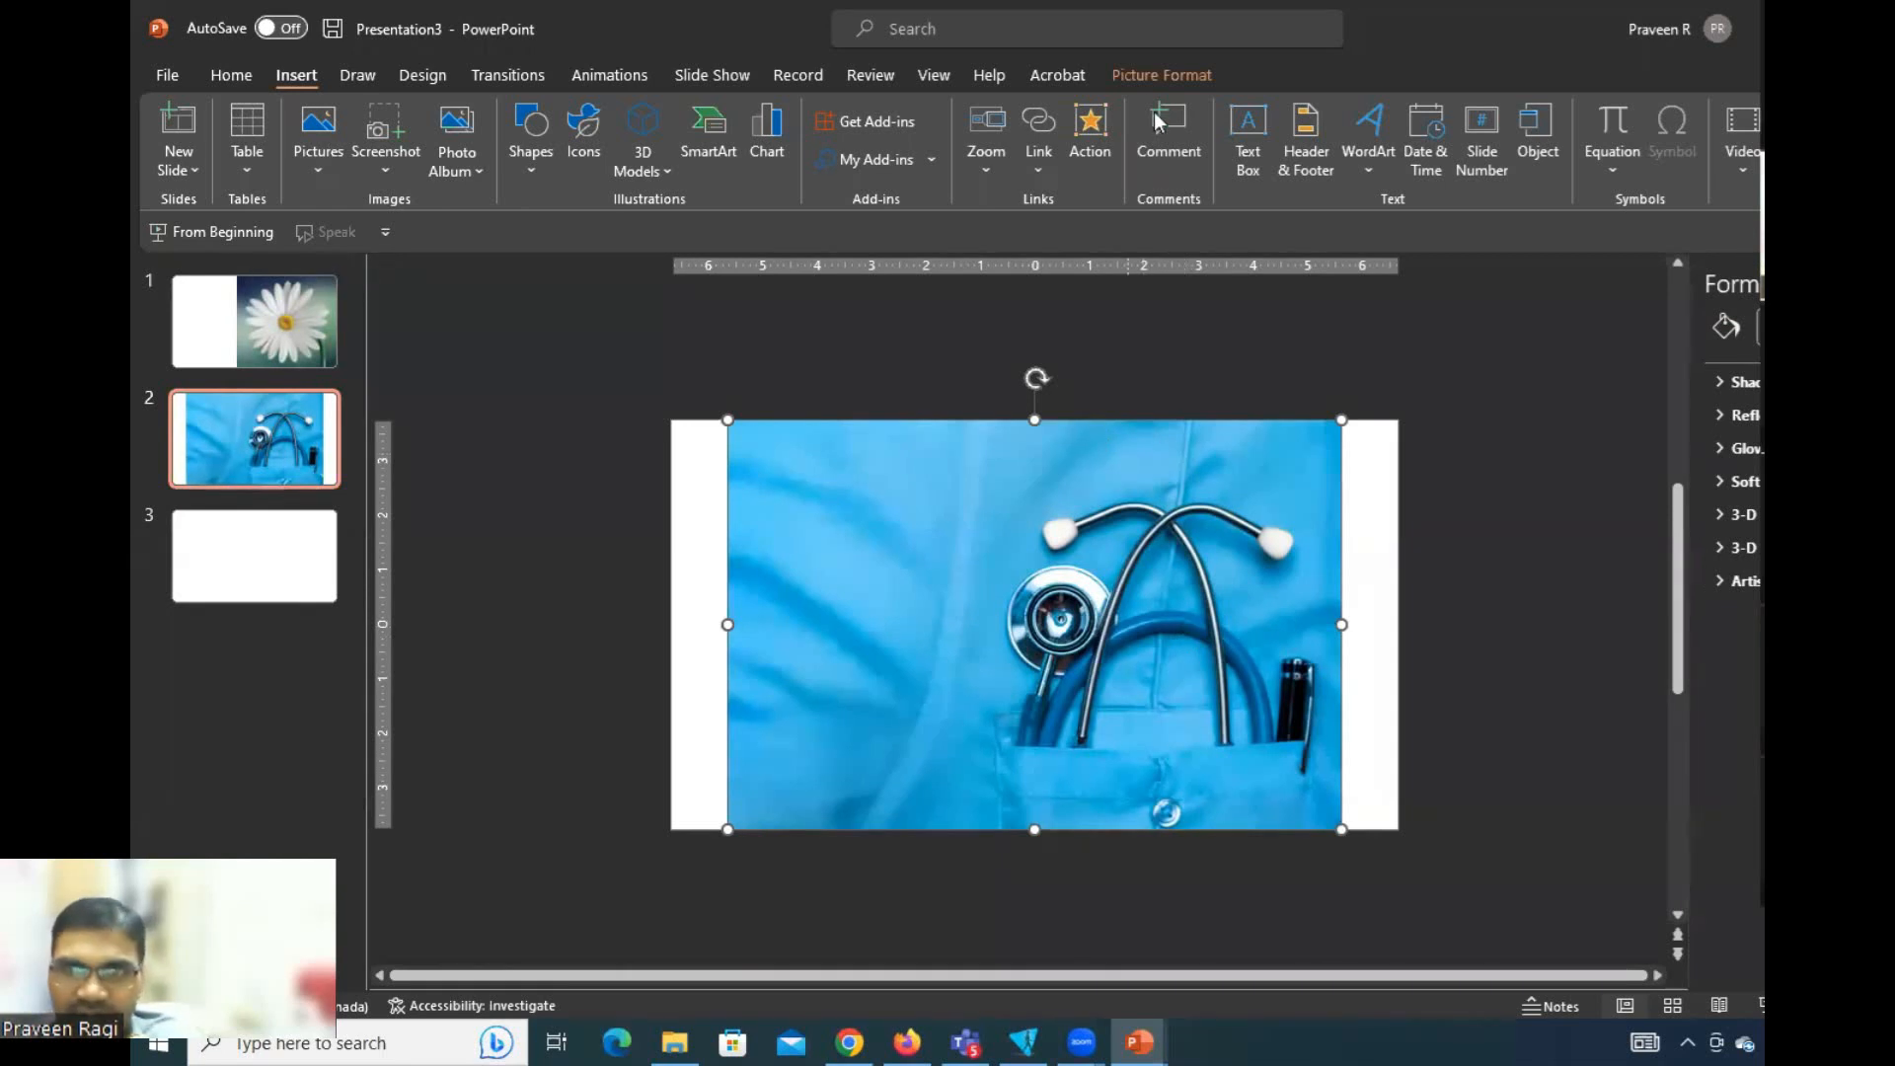
left_click(1135, 75)
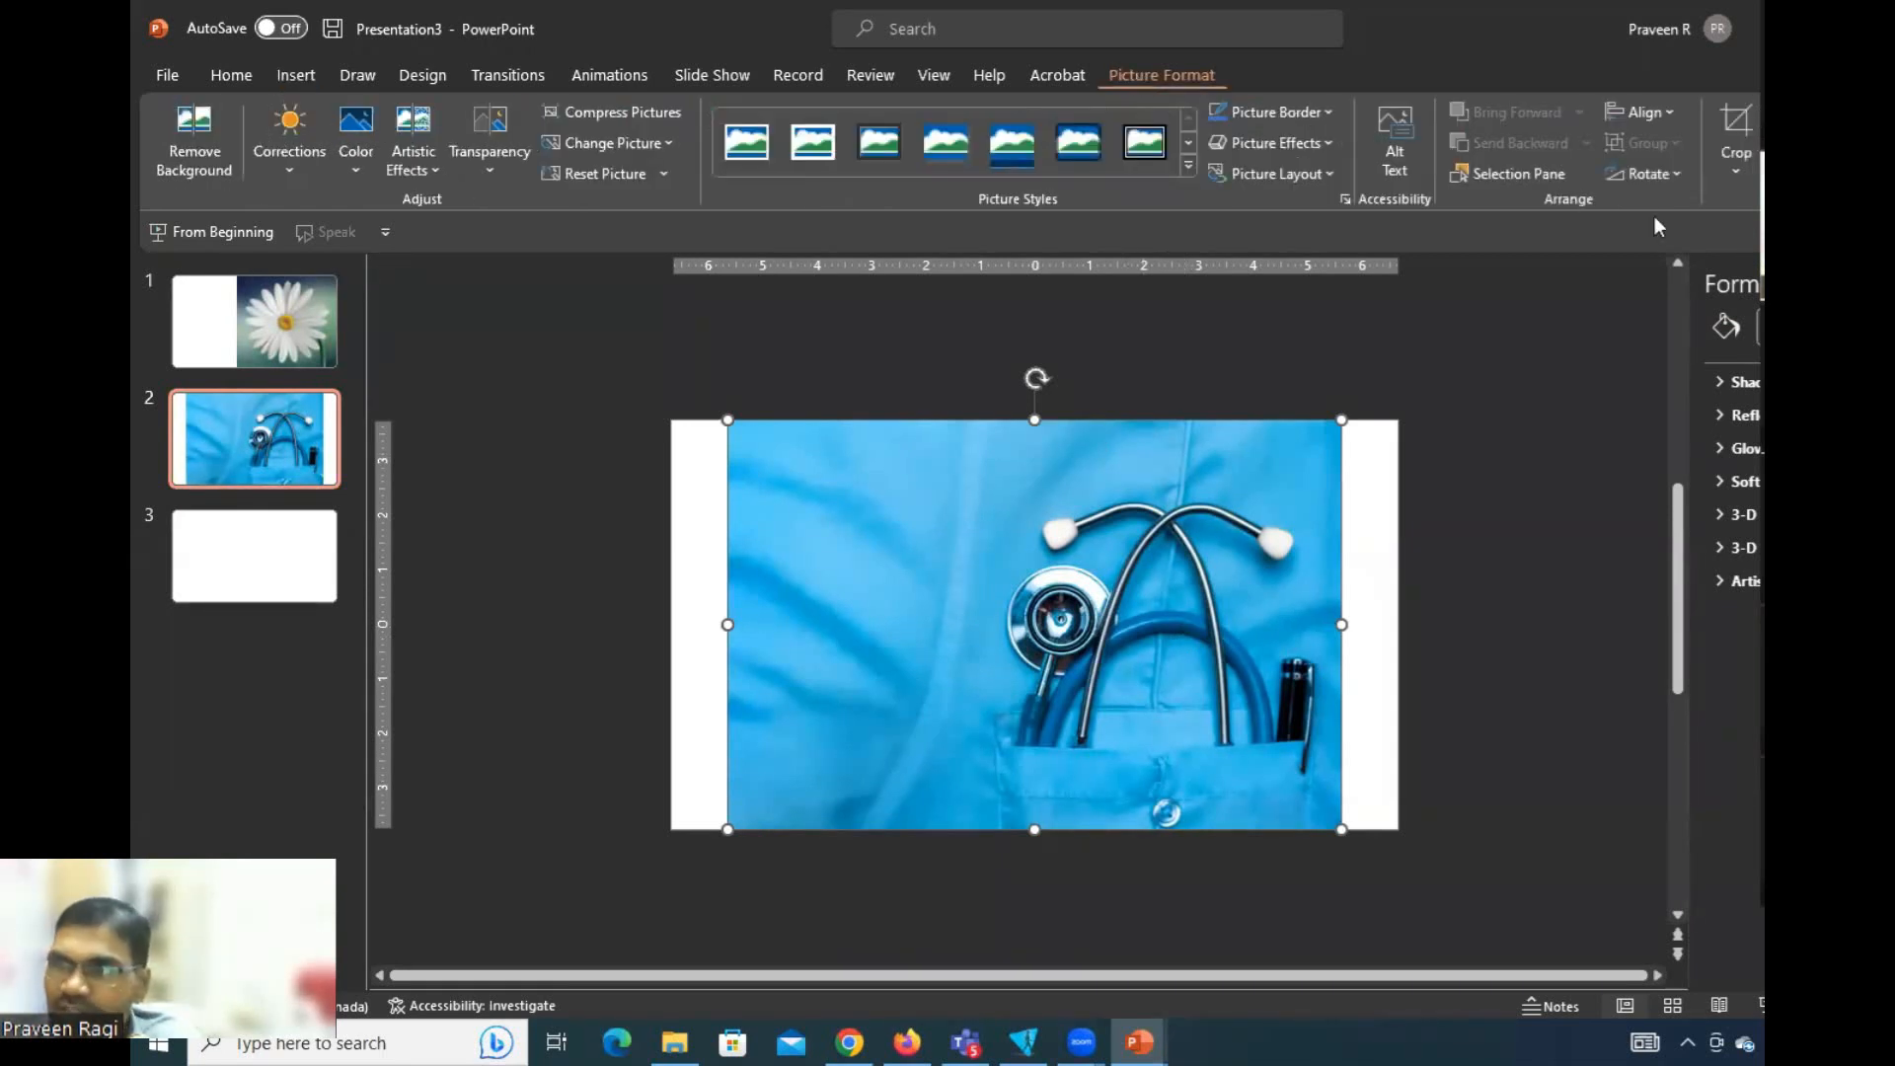
left_click(1729, 174)
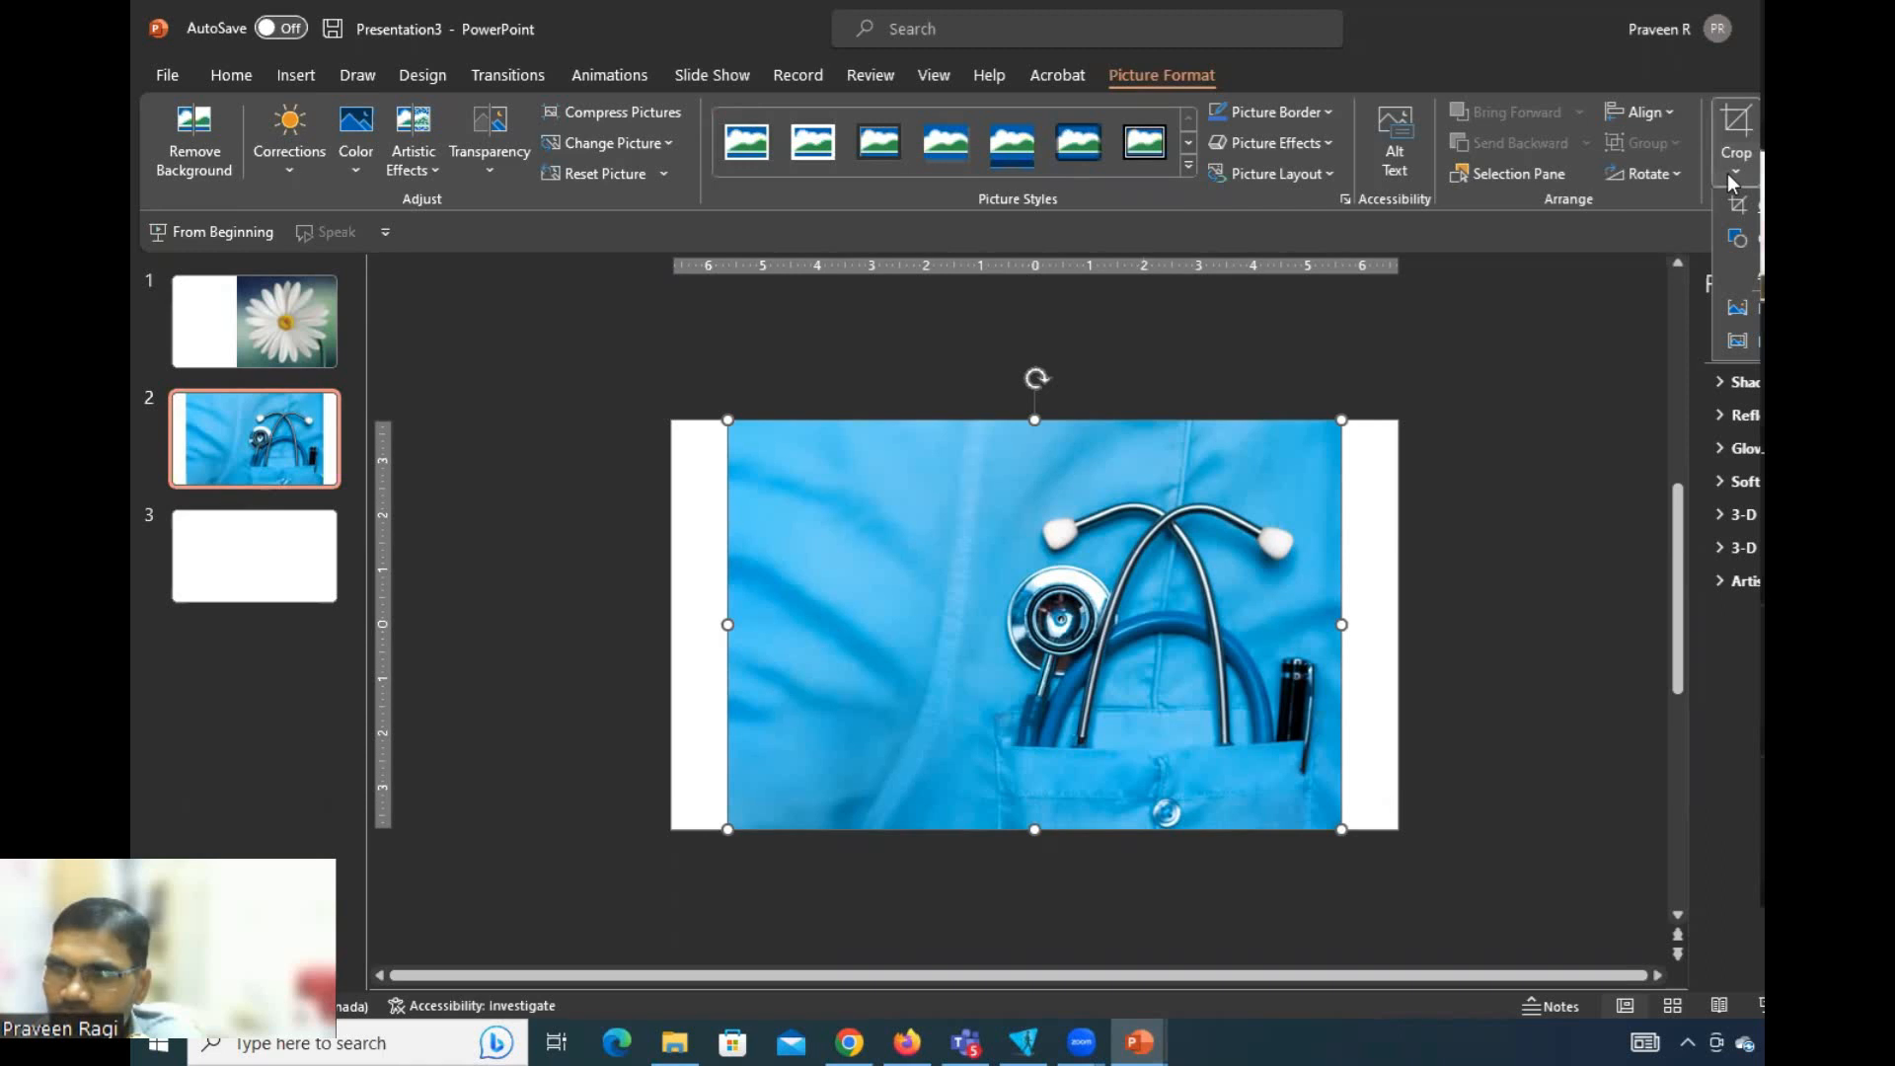
mouse_move(1739, 240)
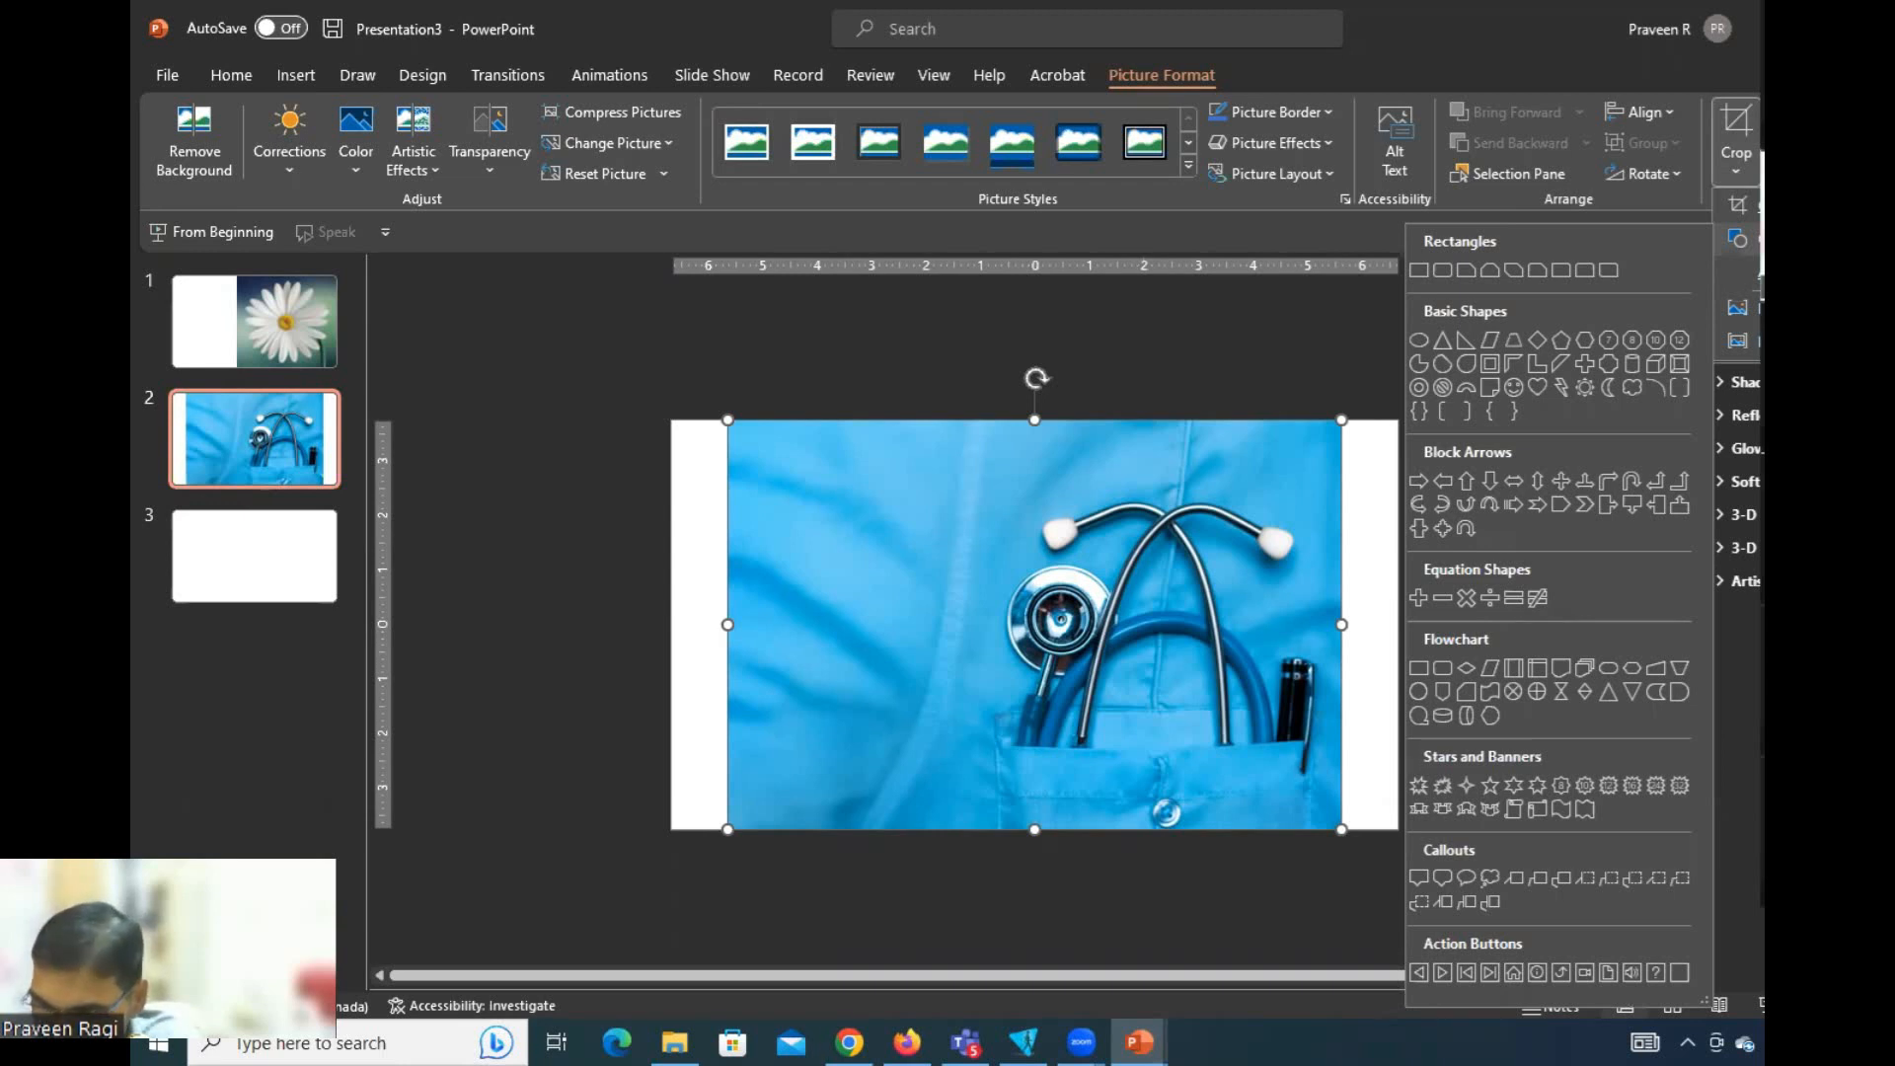
left_click(1583, 389)
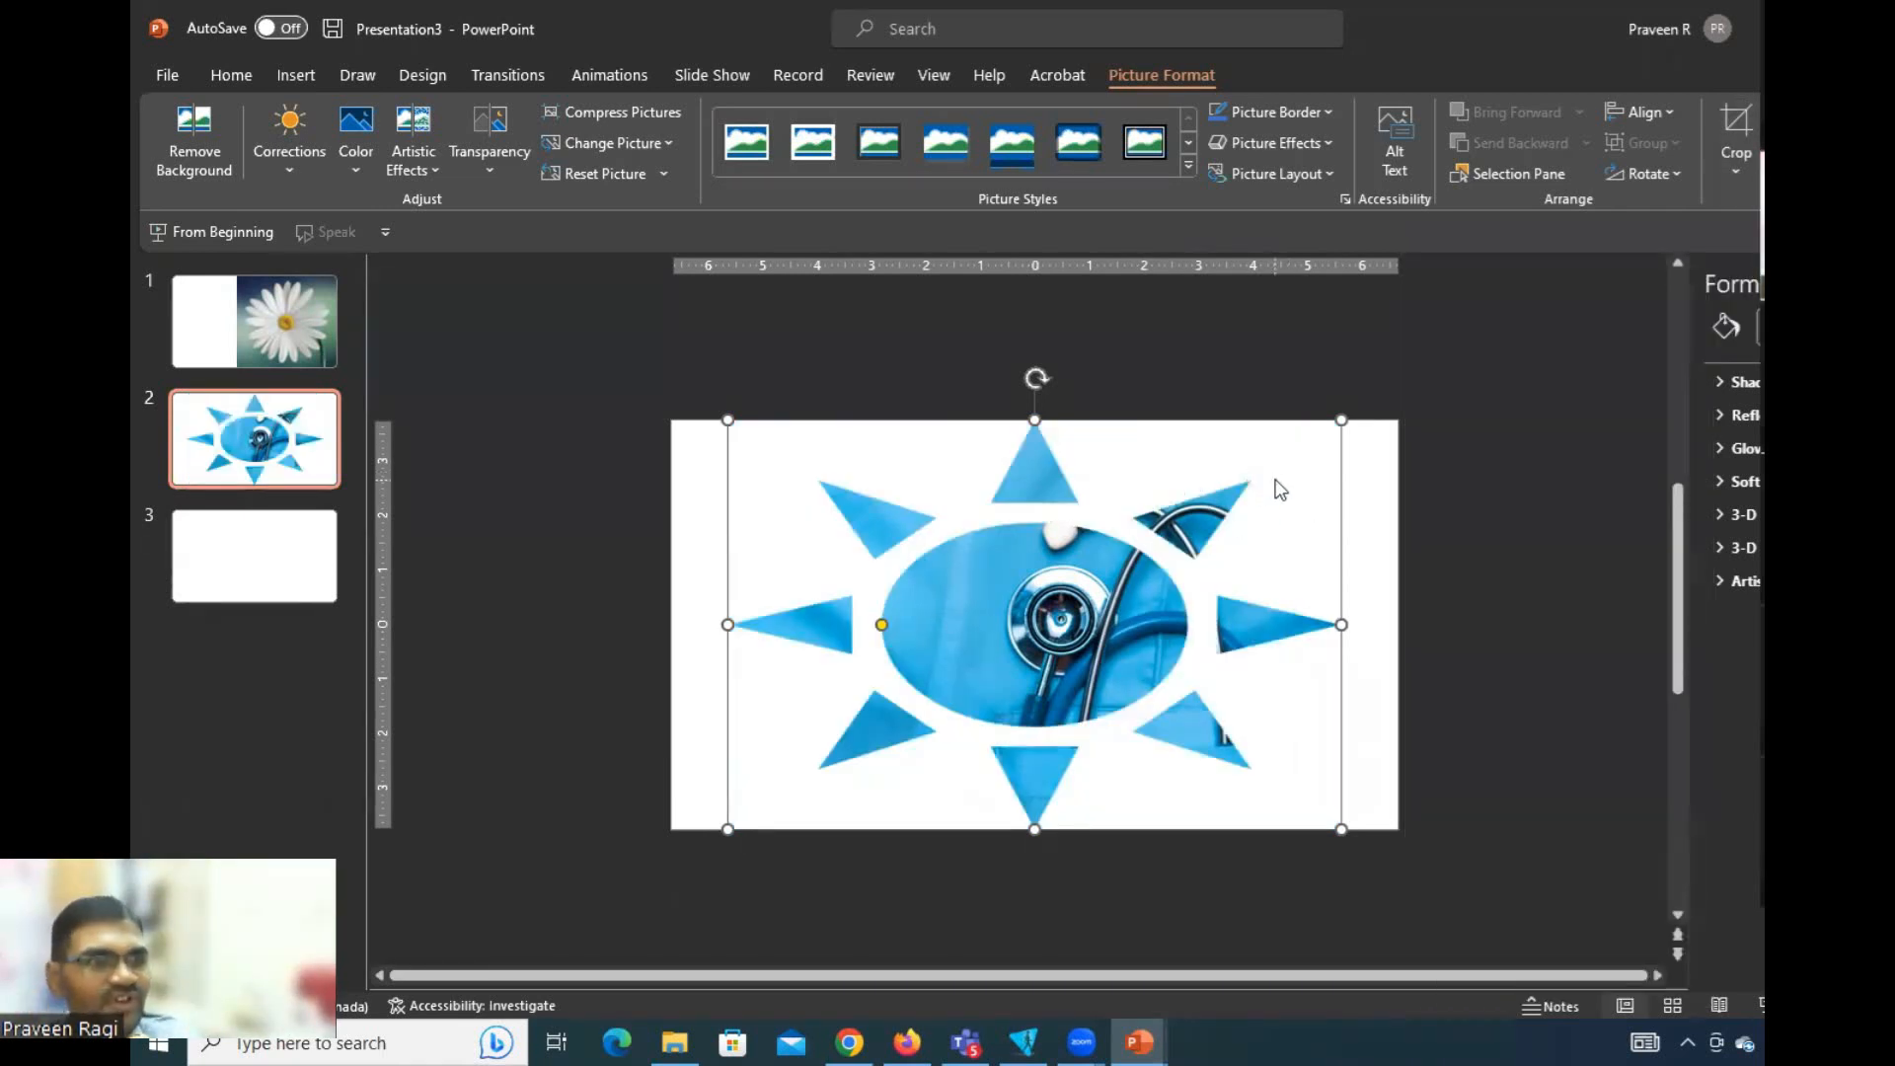
left_click(1125, 371)
left_click(1179, 441)
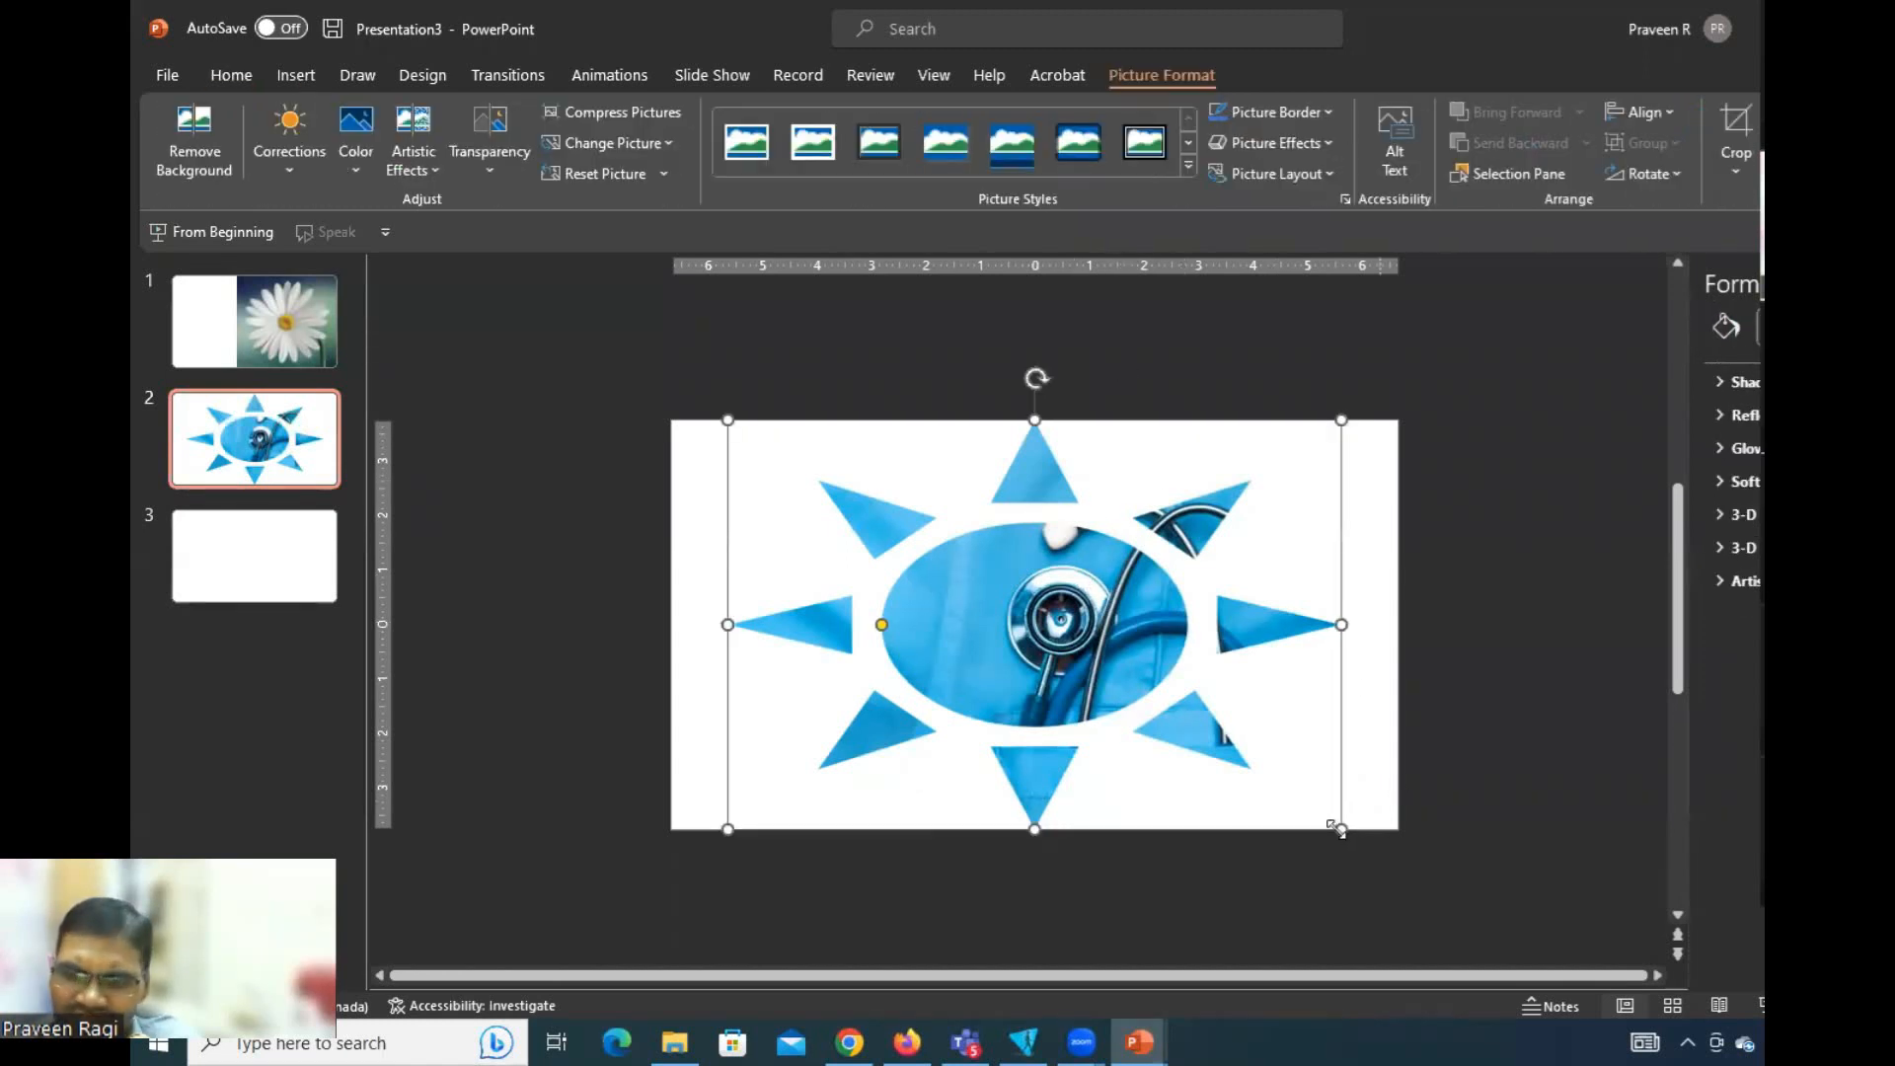
Shrink the sun-shaped stethoscope picture to roughly half its width and place it in the upper-left area of the slide.
left_click_drag(1324, 829, 1020, 681)
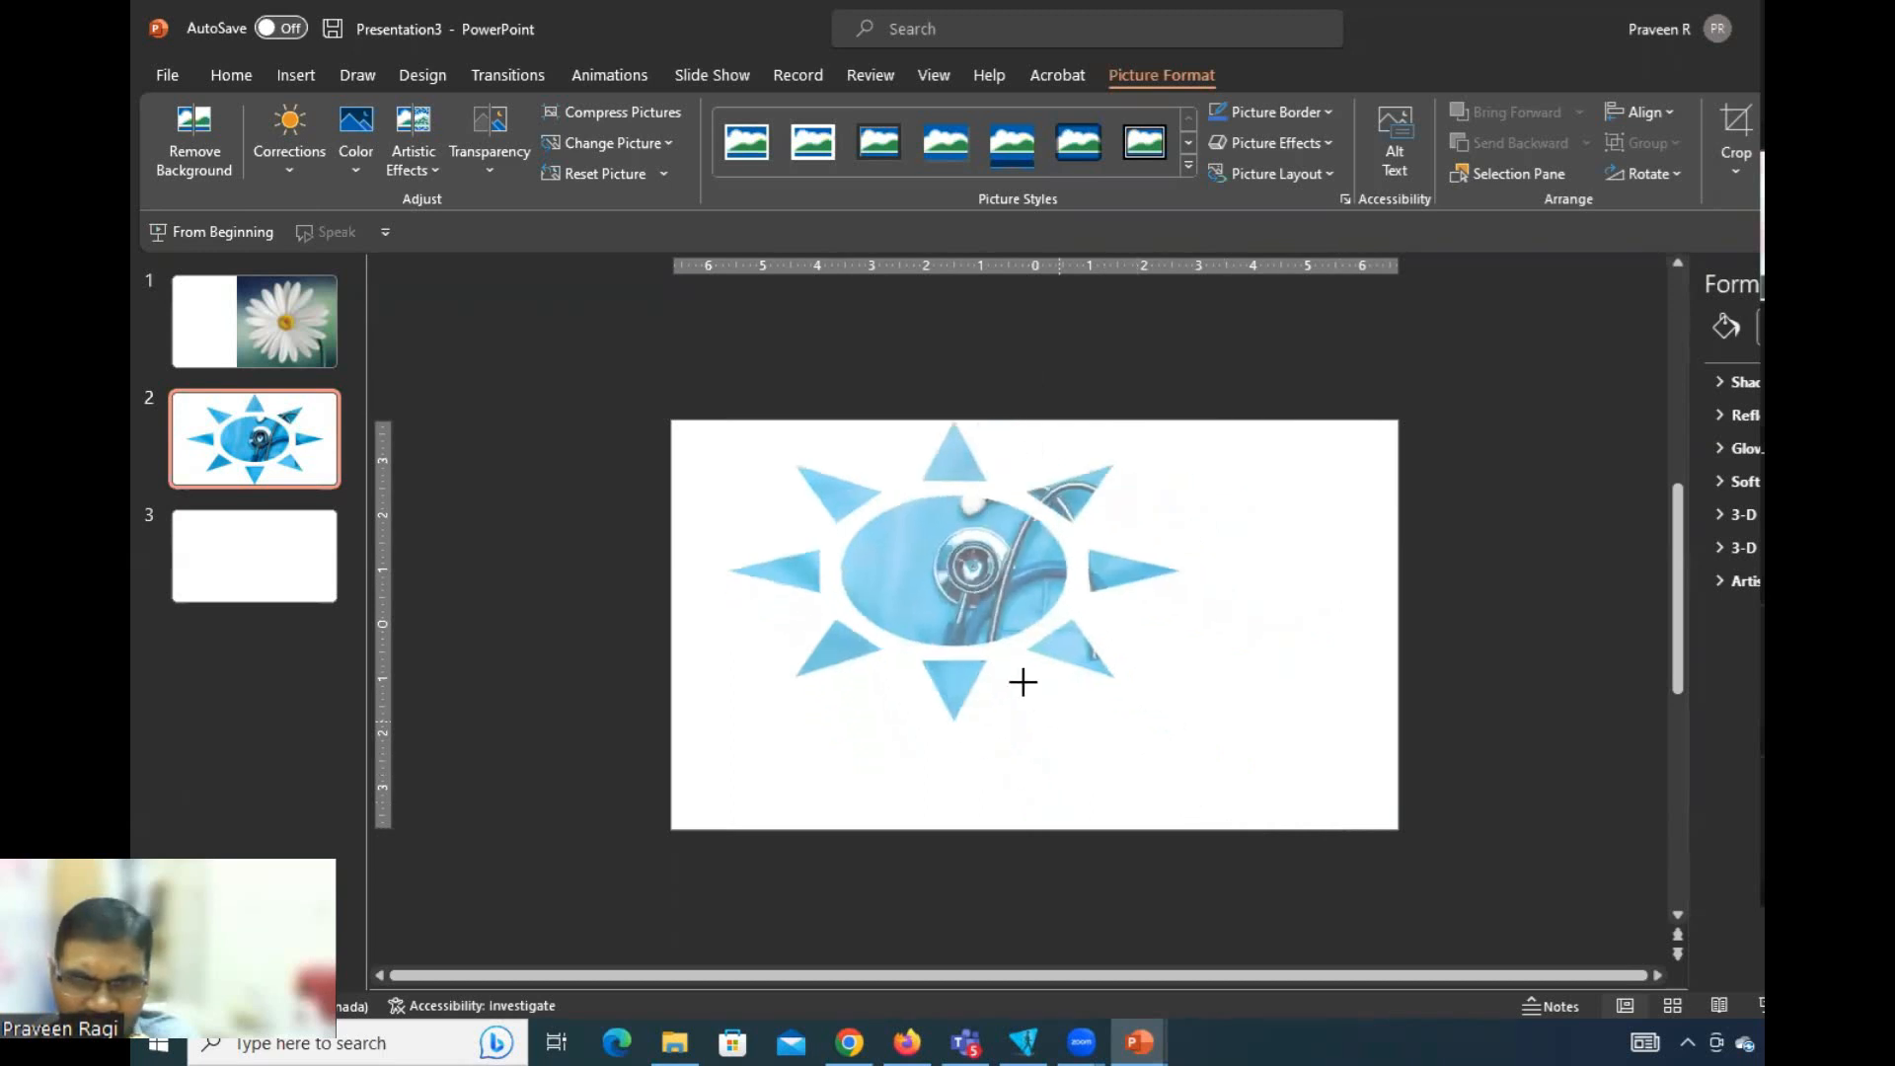
left_click_drag(935, 554, 898, 571)
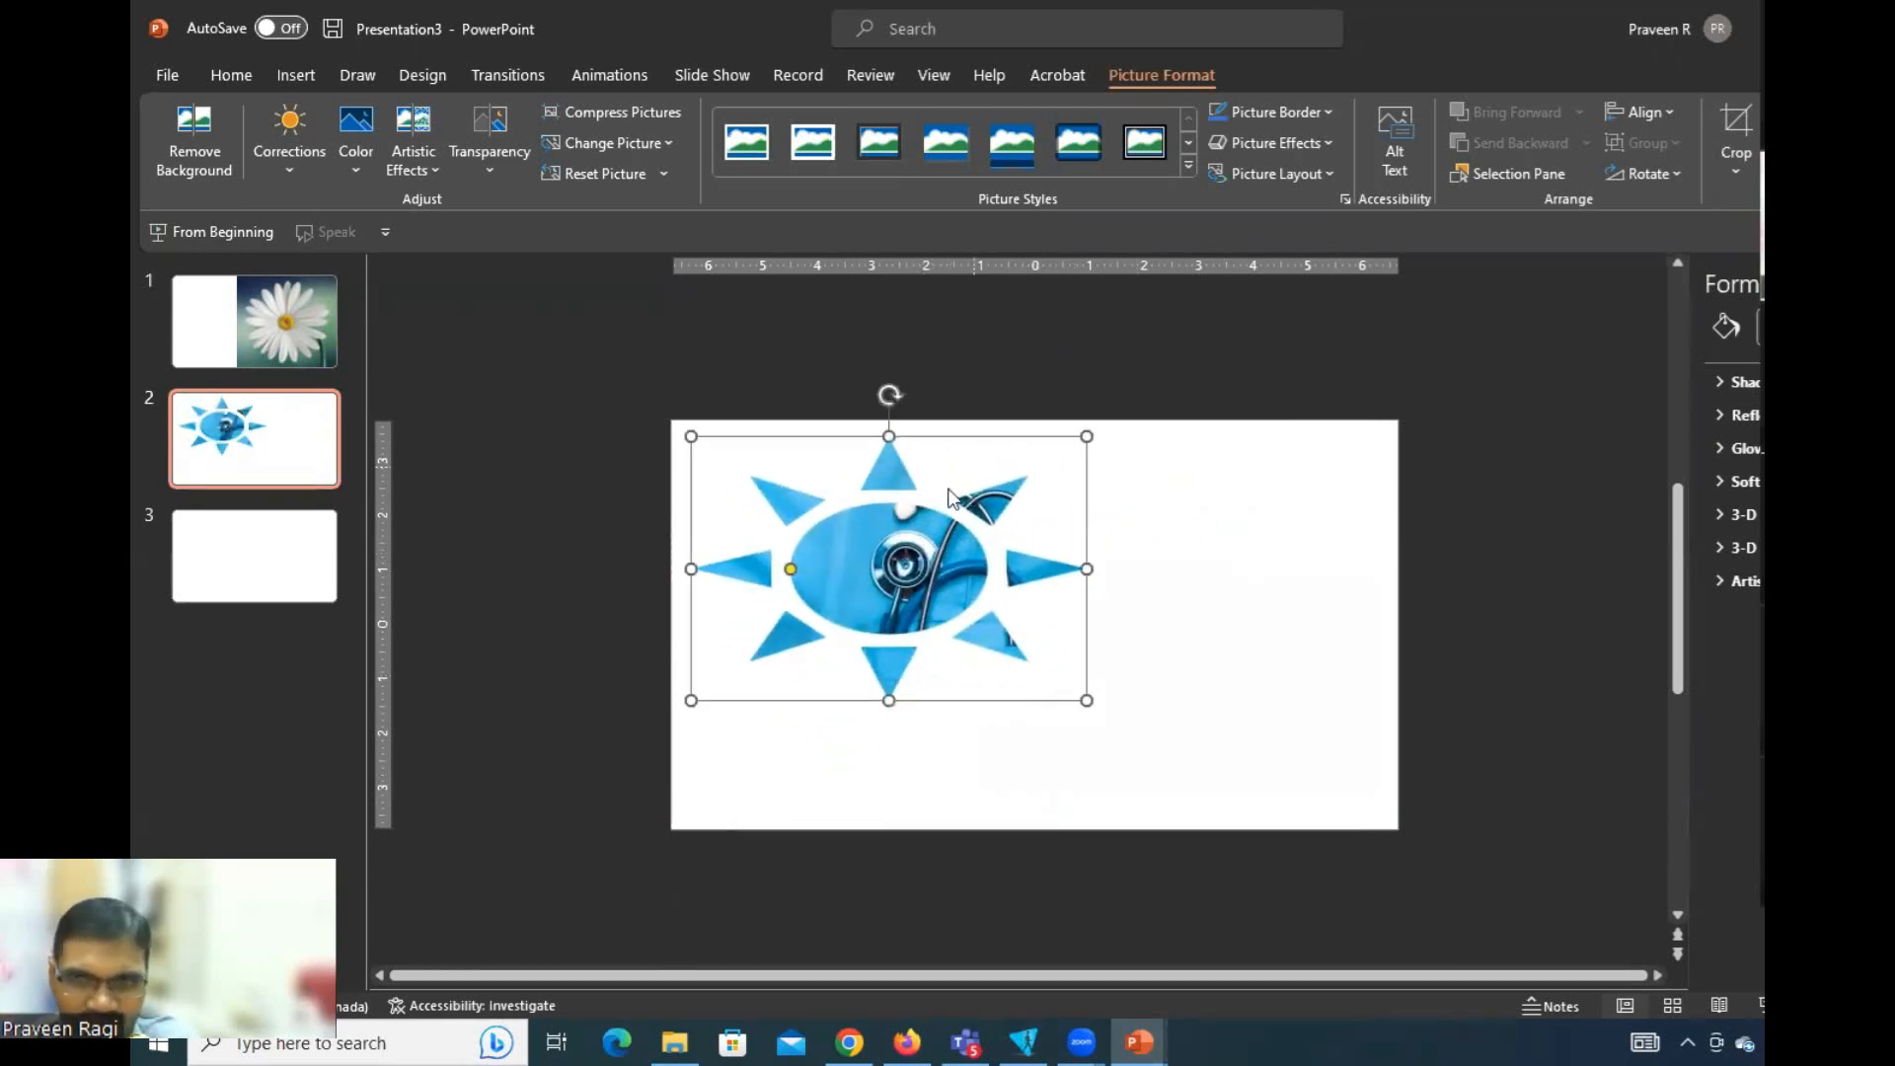
left_click(1043, 363)
left_click(899, 476)
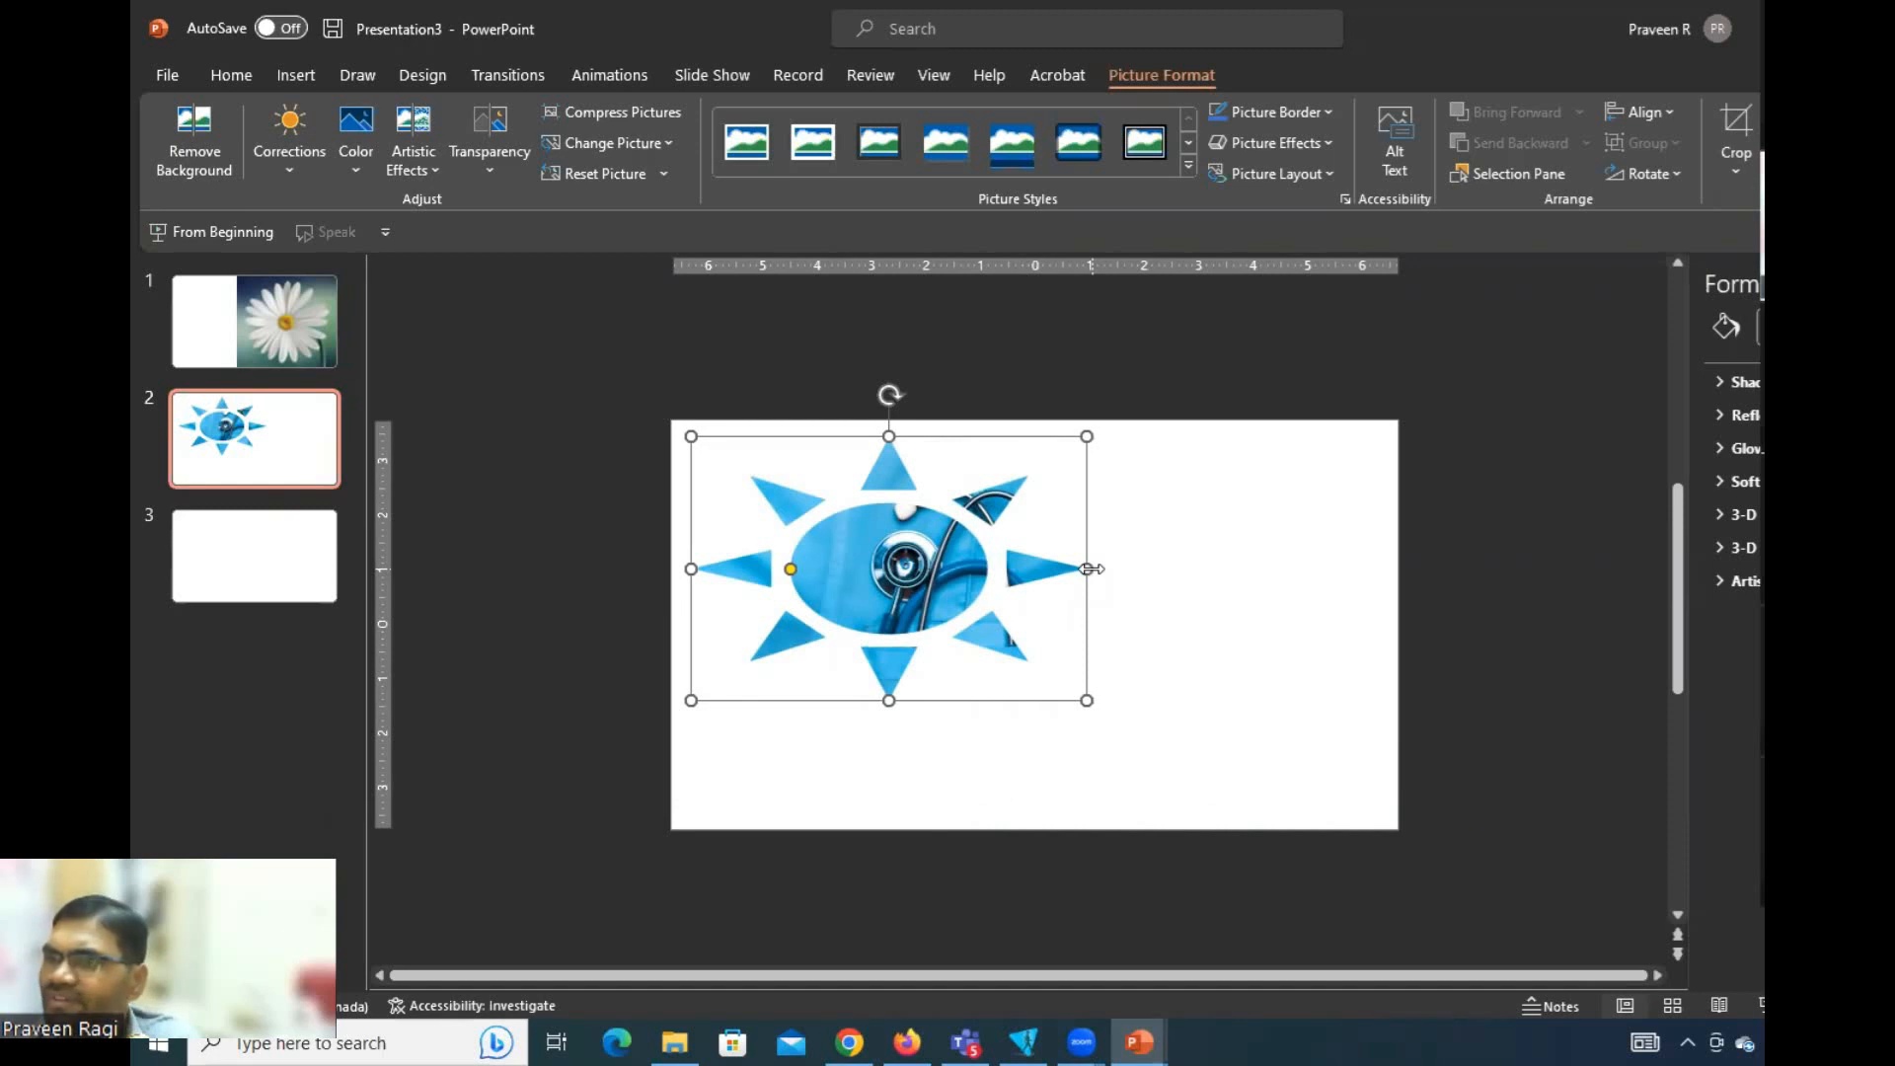
left_click(996, 333)
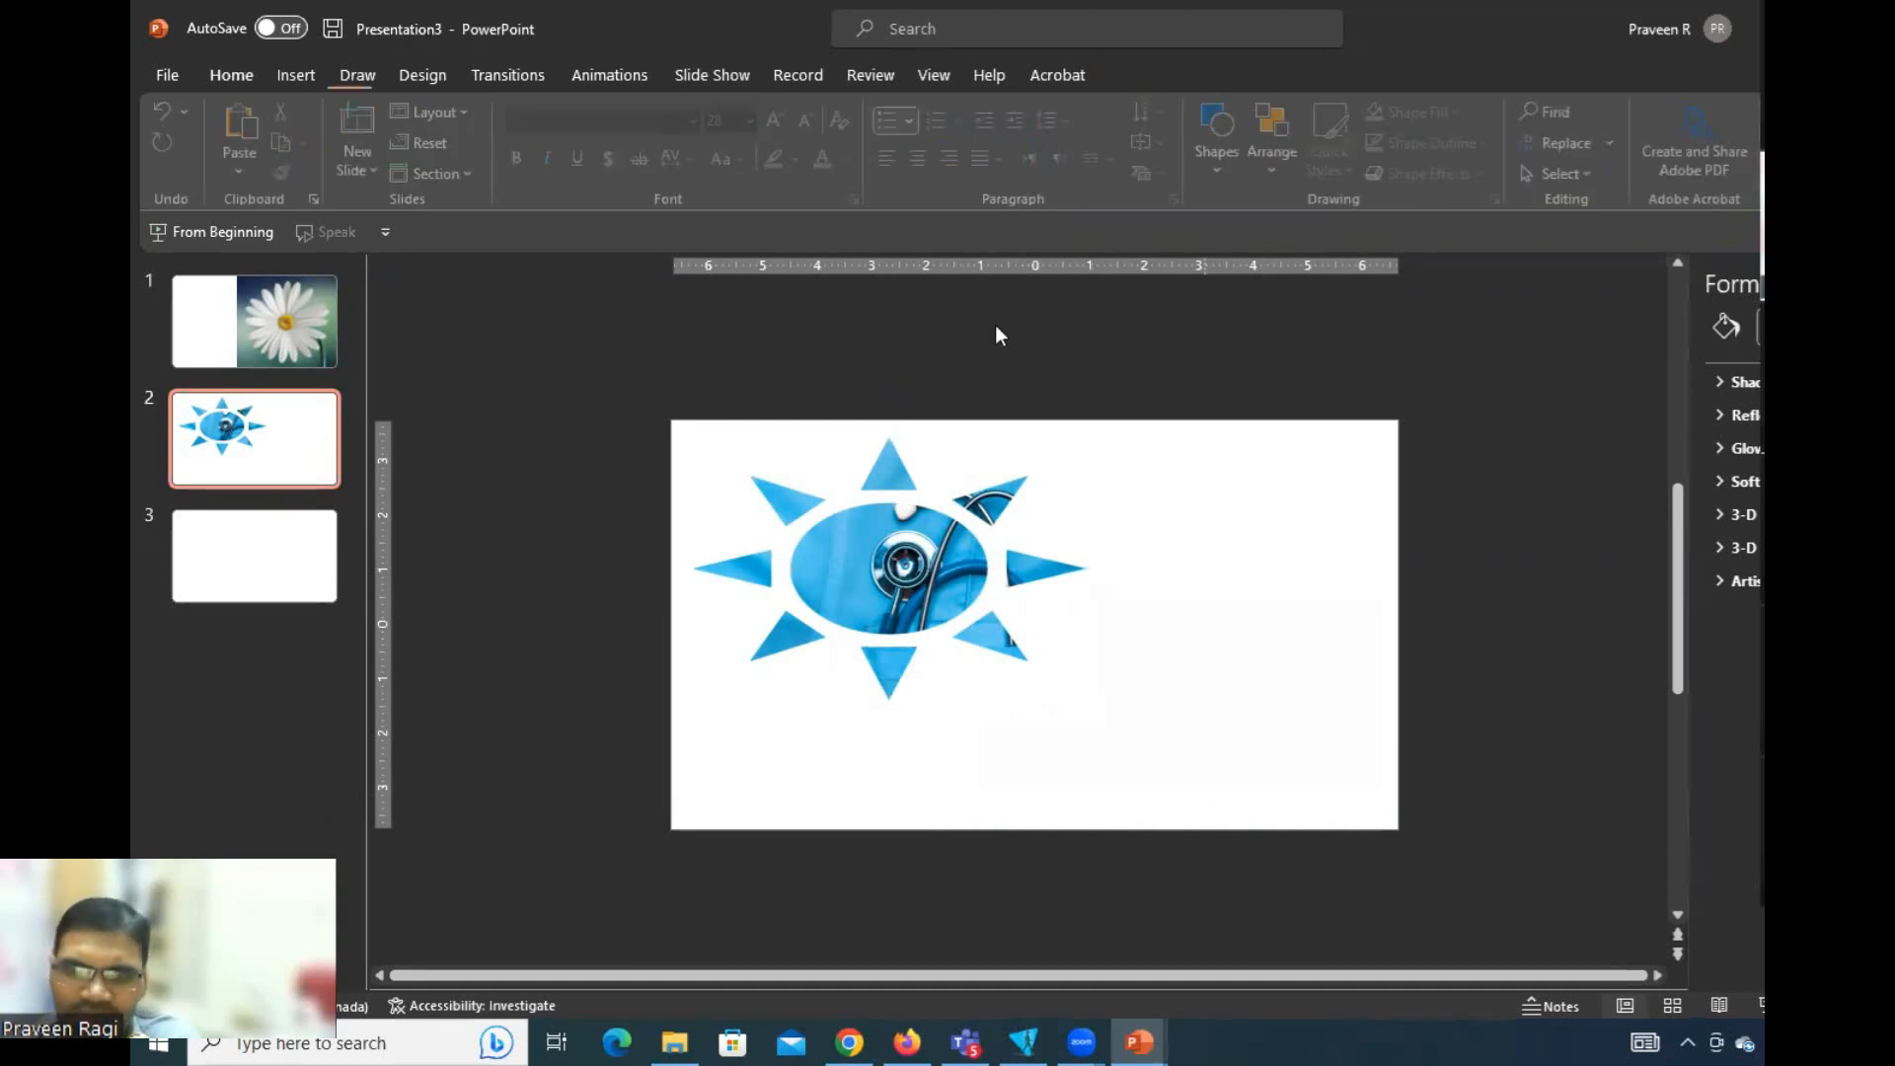
left_click(938, 503)
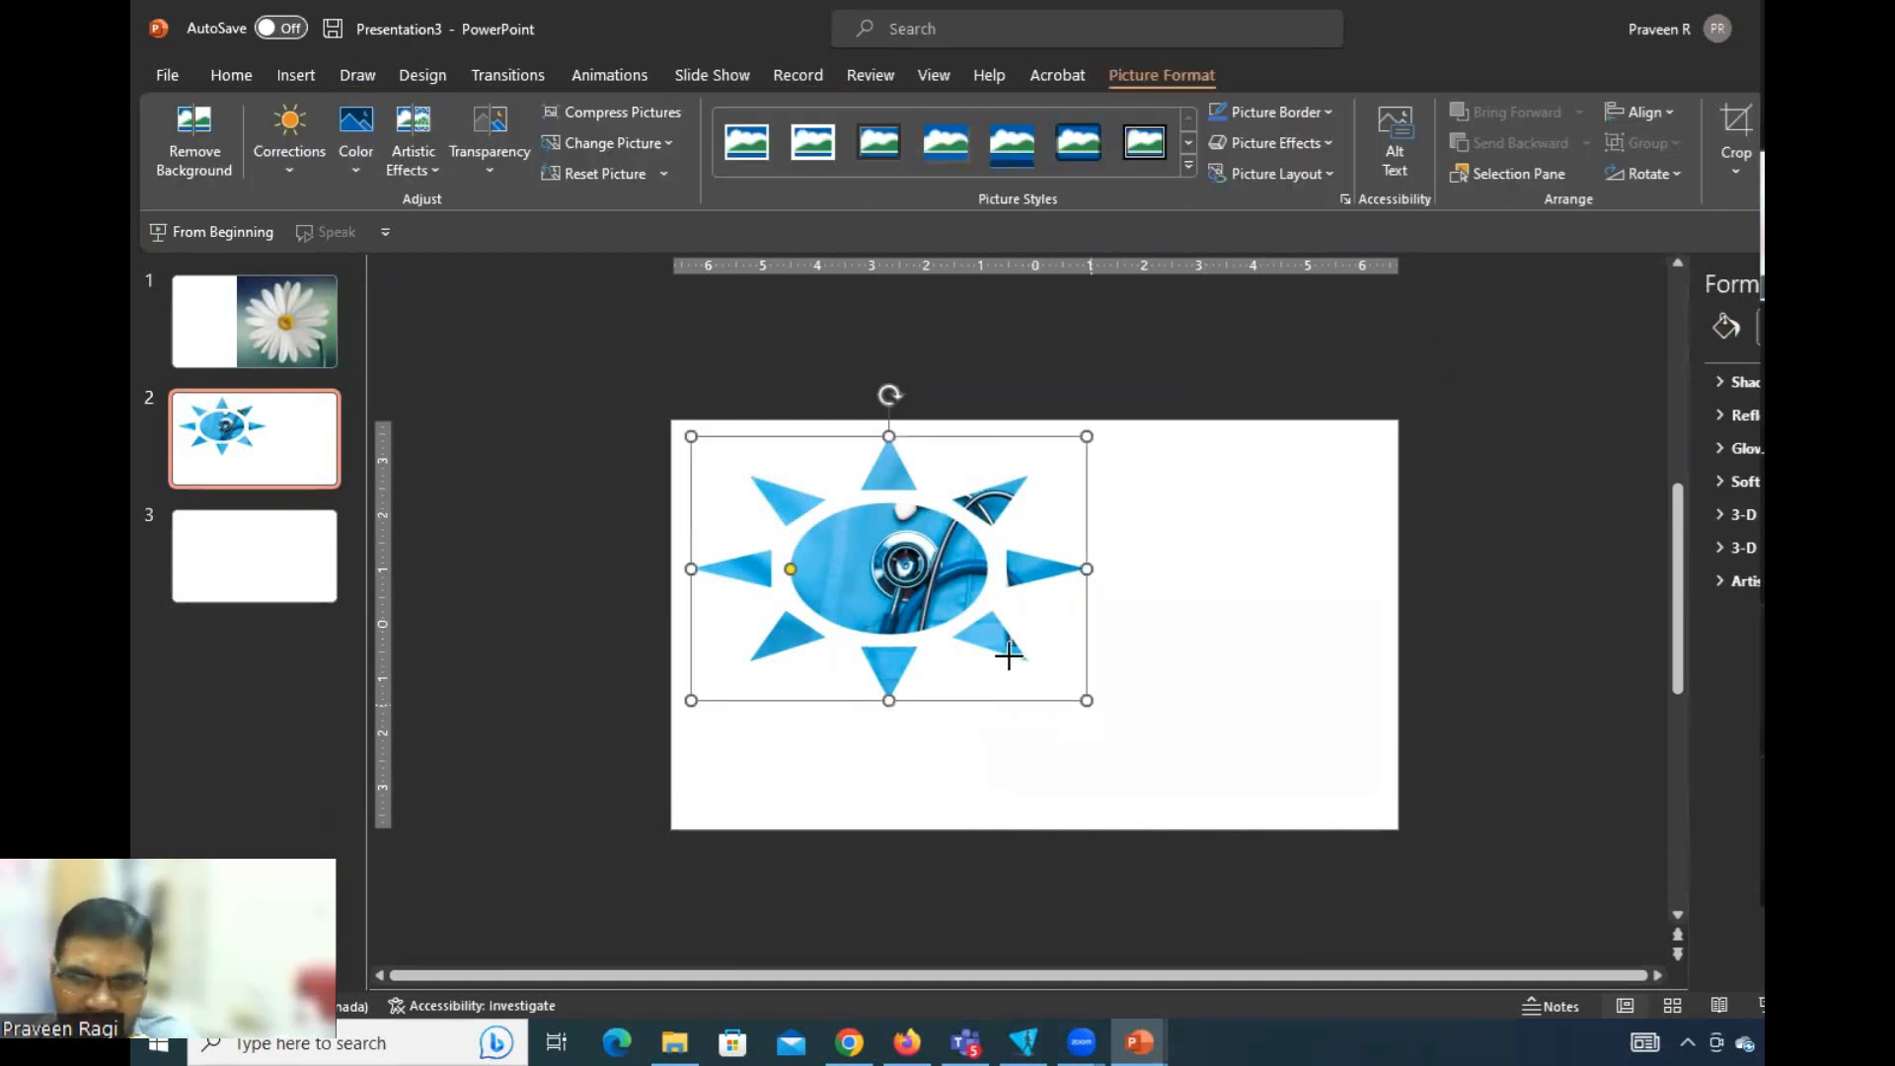
Insert the stock image of a golf ball on a tee onto the blank slide 3.
left_click(318, 561)
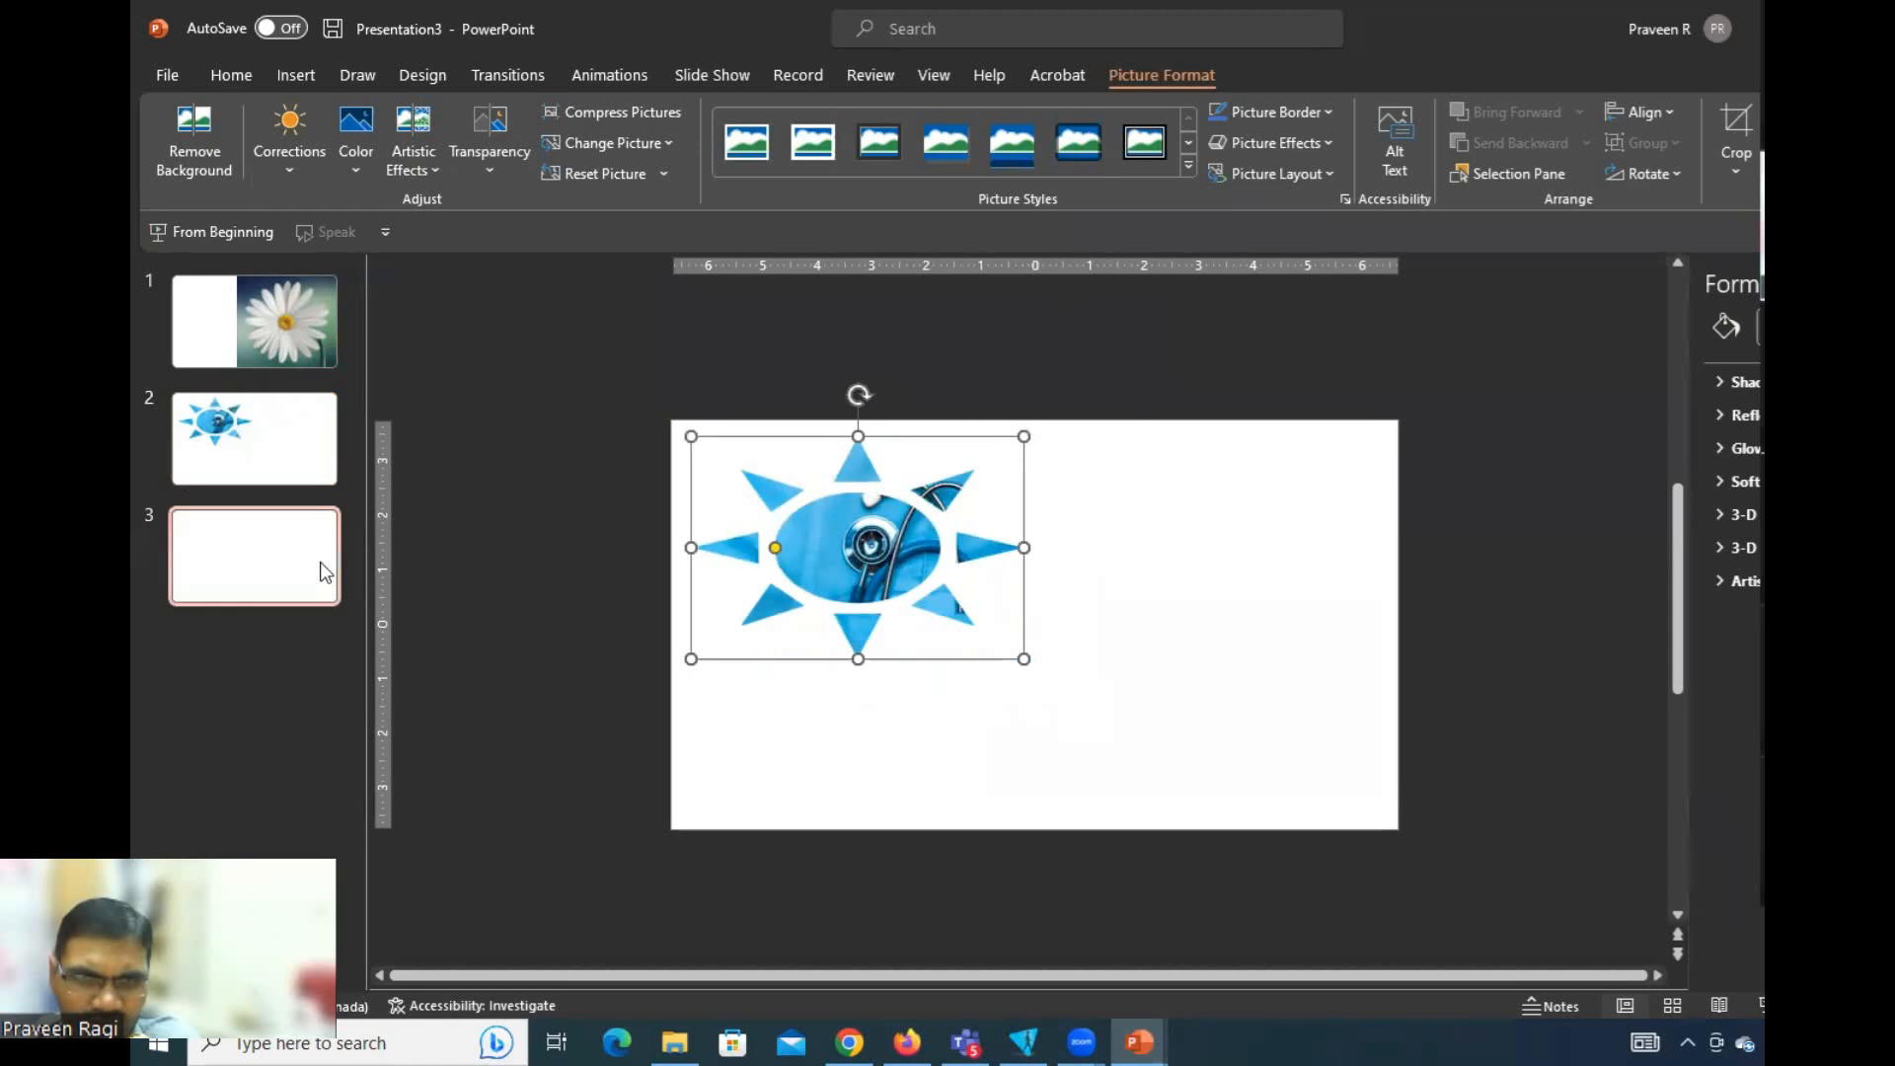
left_click(294, 76)
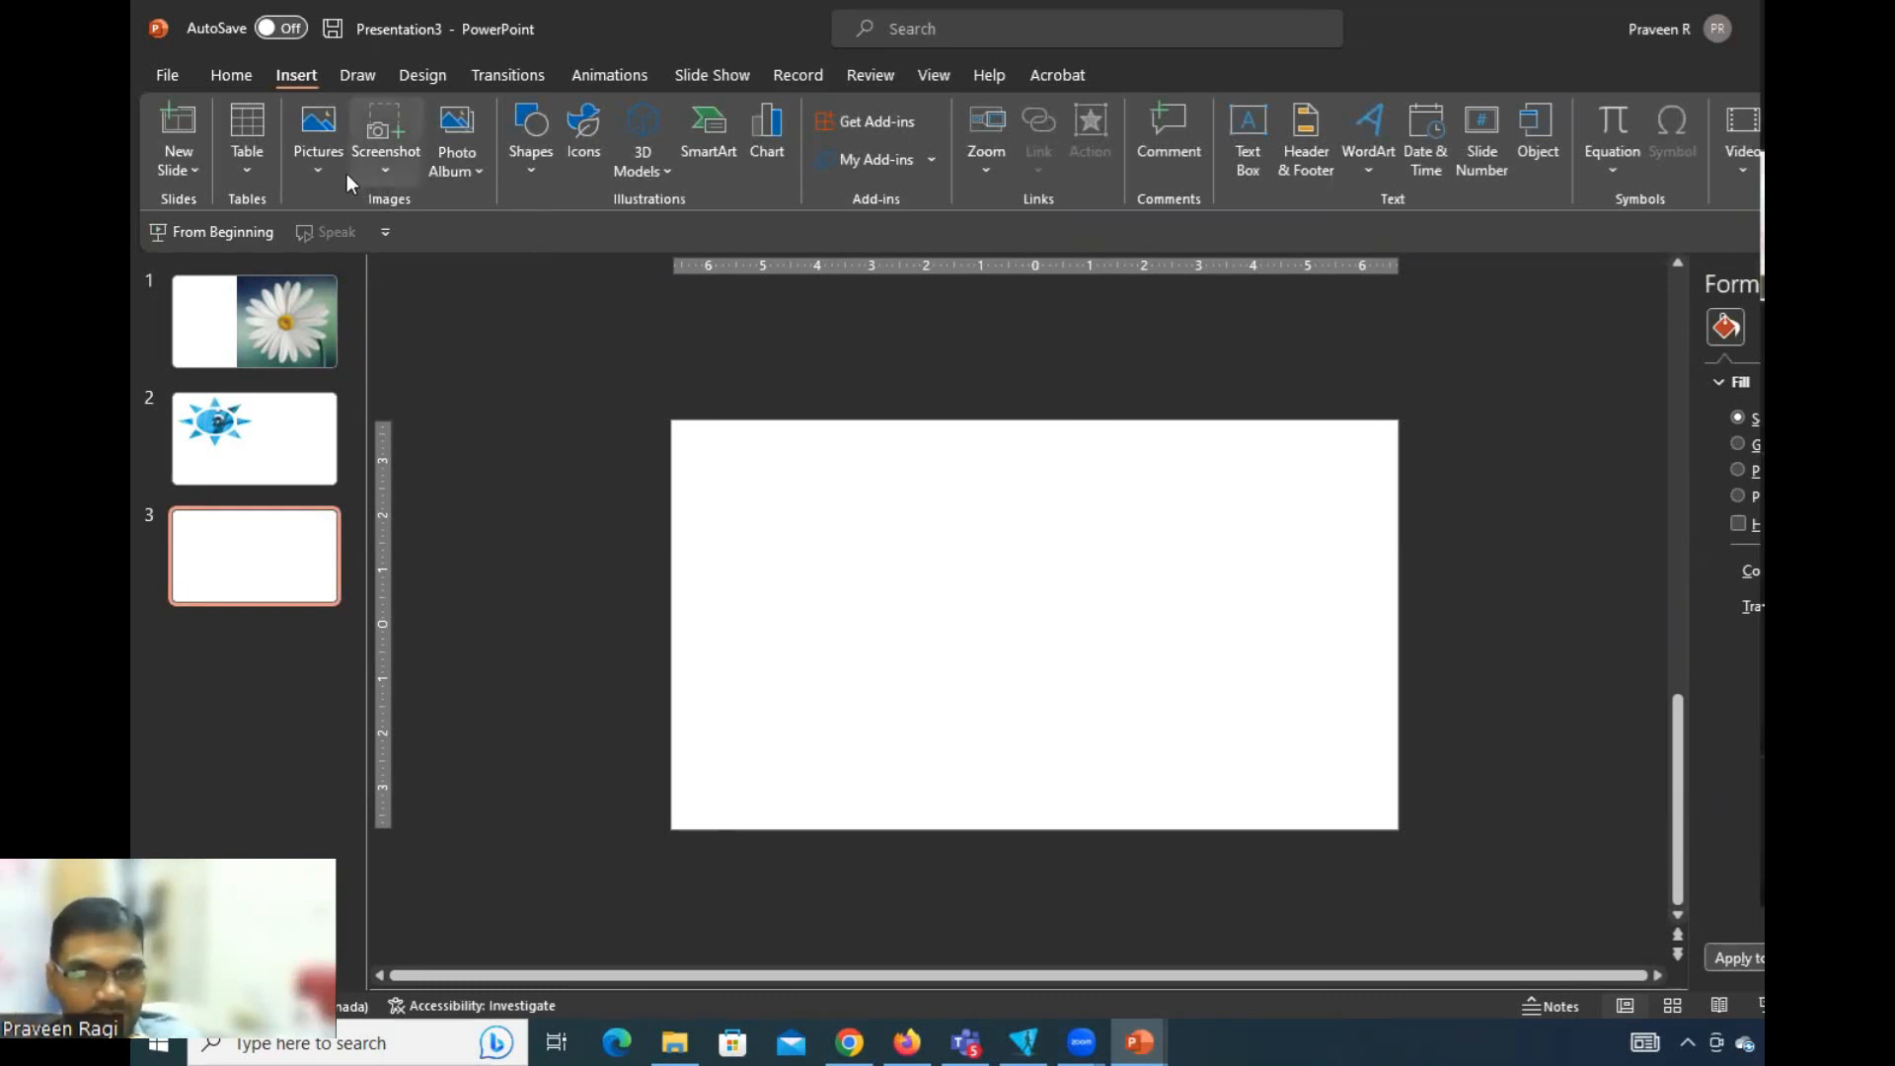
left_click(318, 169)
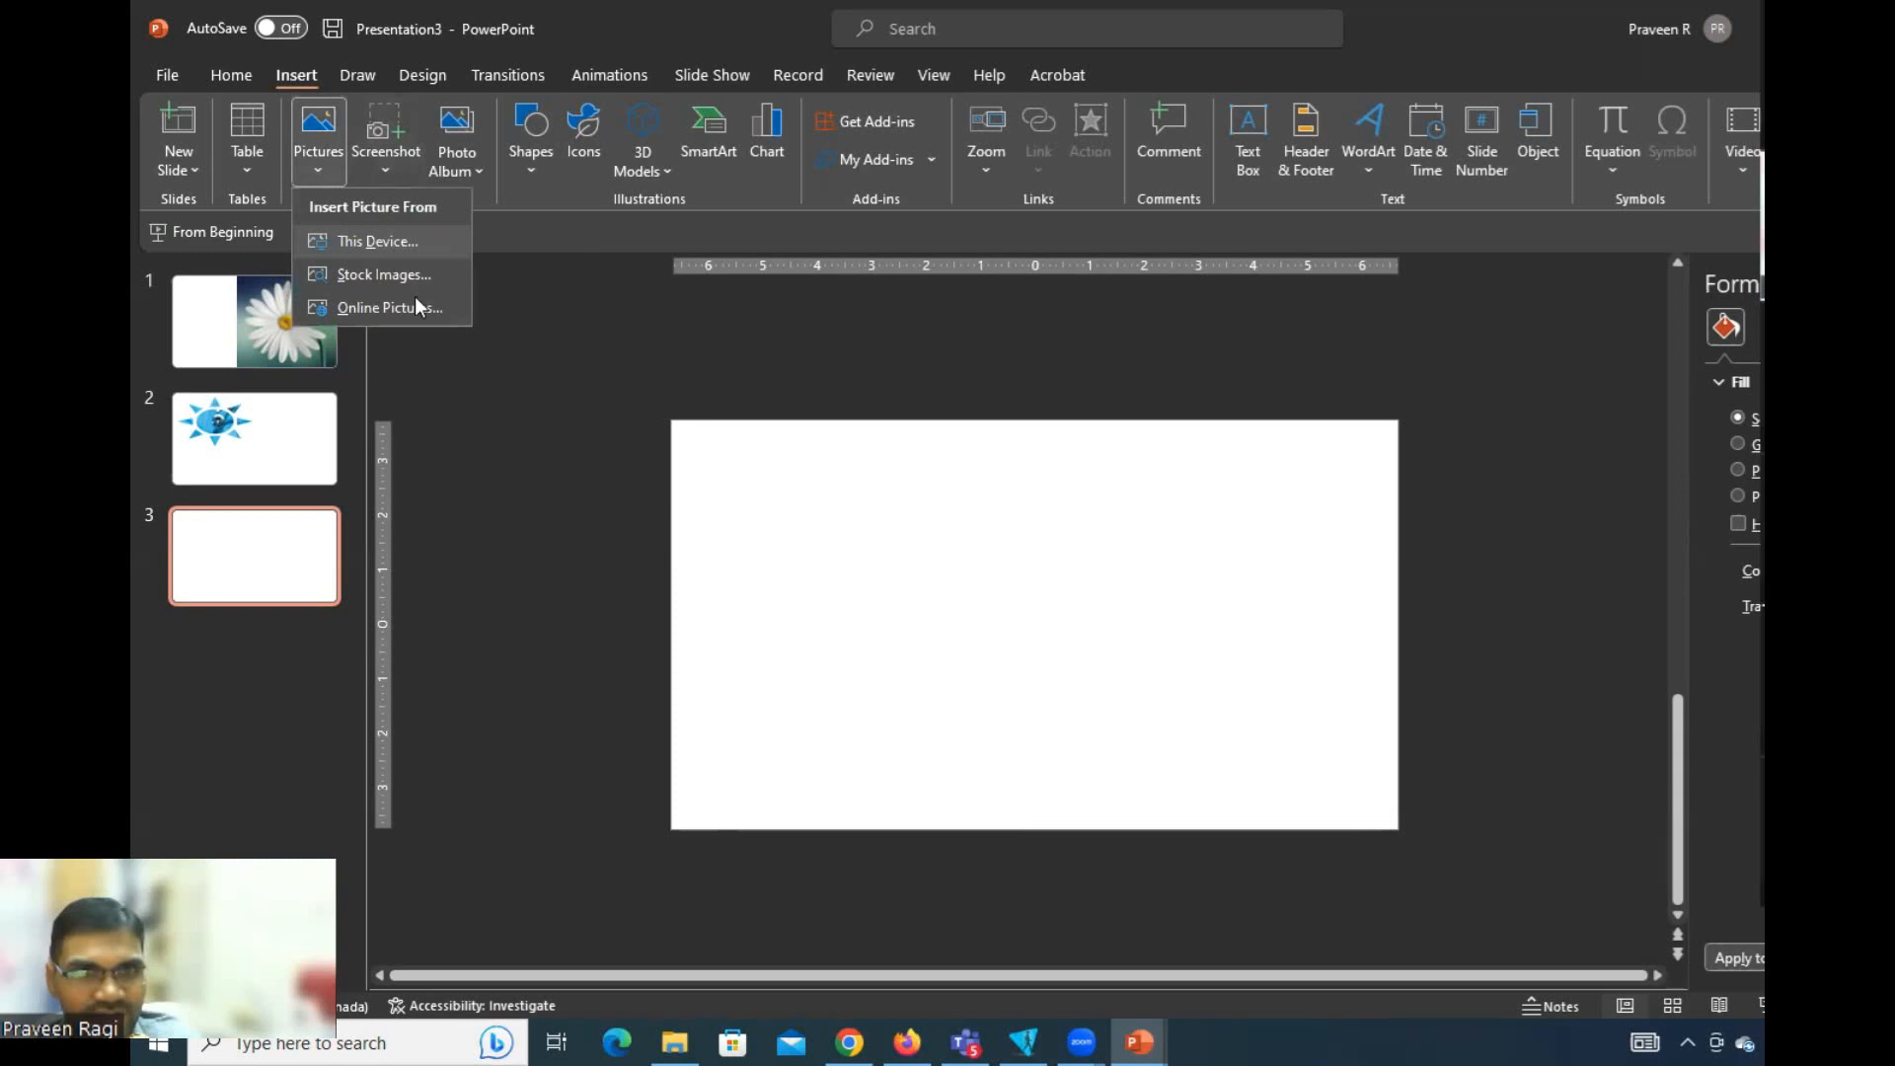
left_click(359, 274)
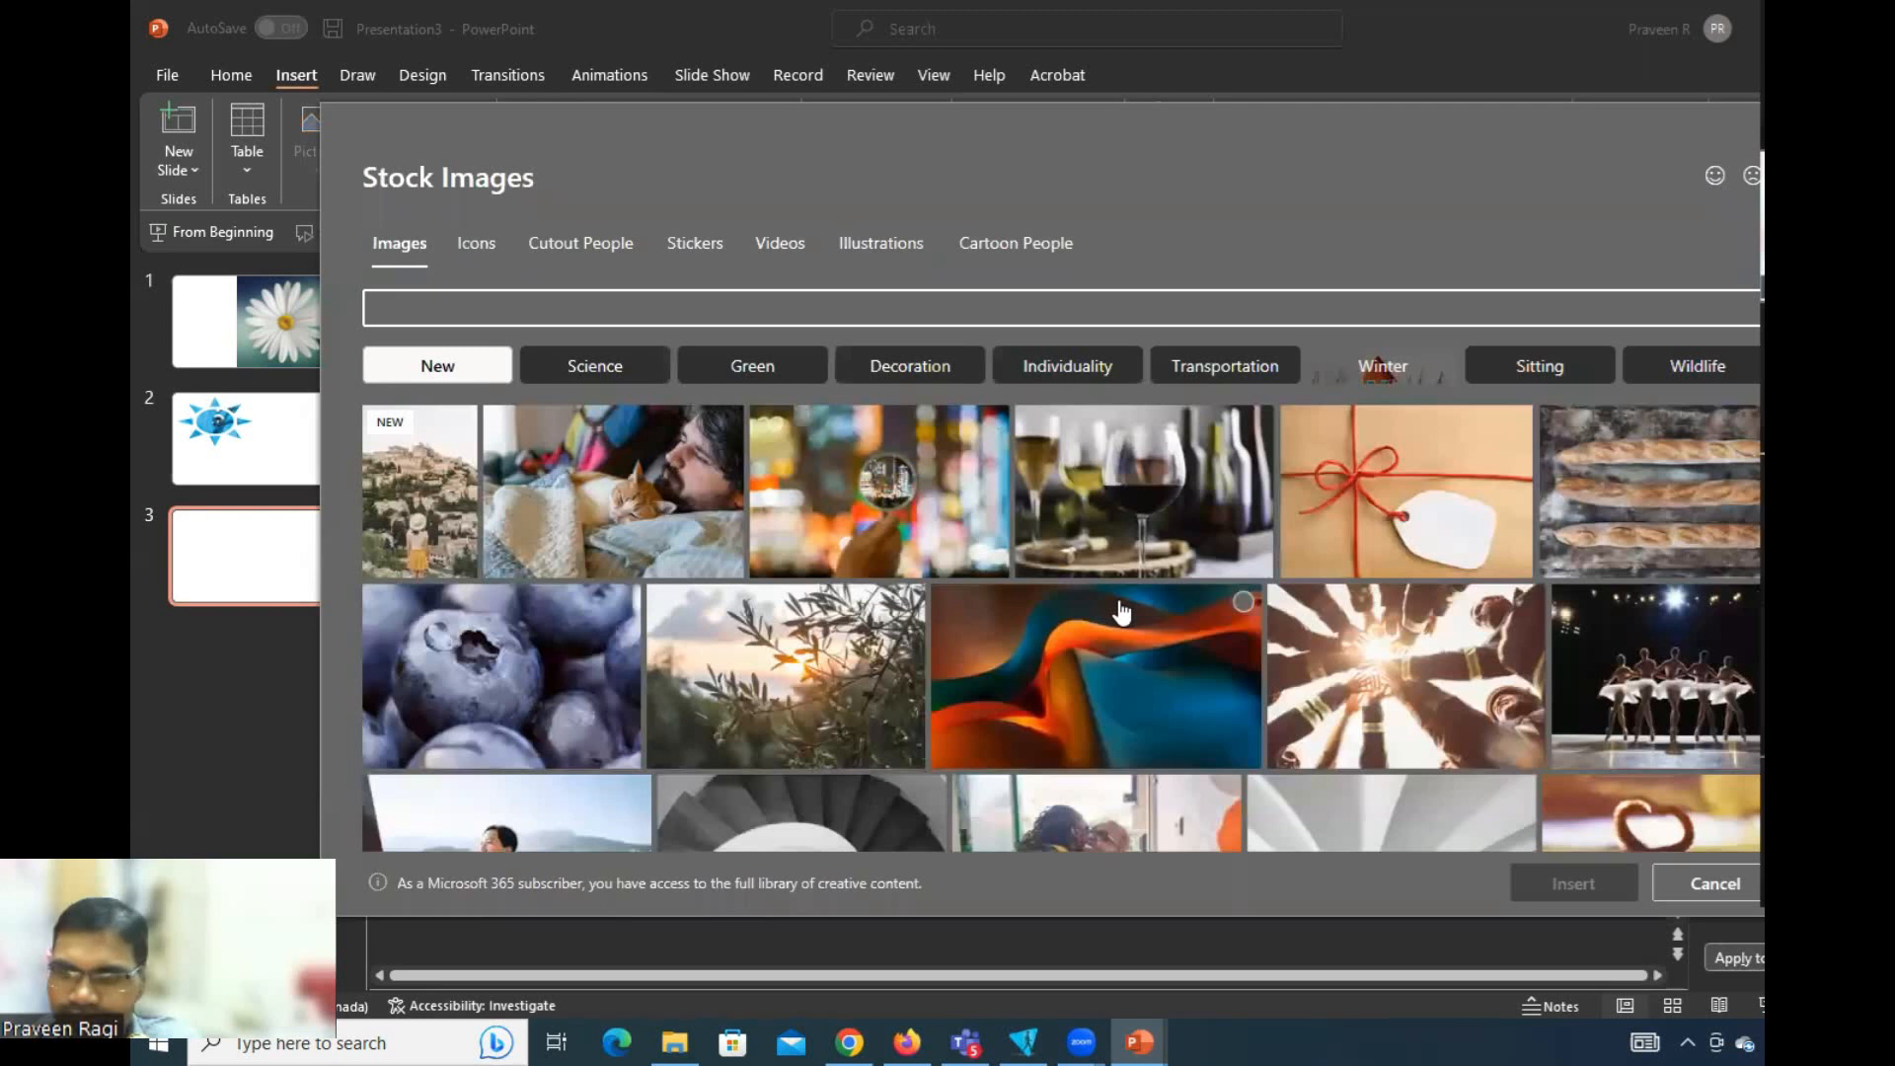
scroll(1121, 612, "down", 4)
scroll(1224, 587, "down", 1)
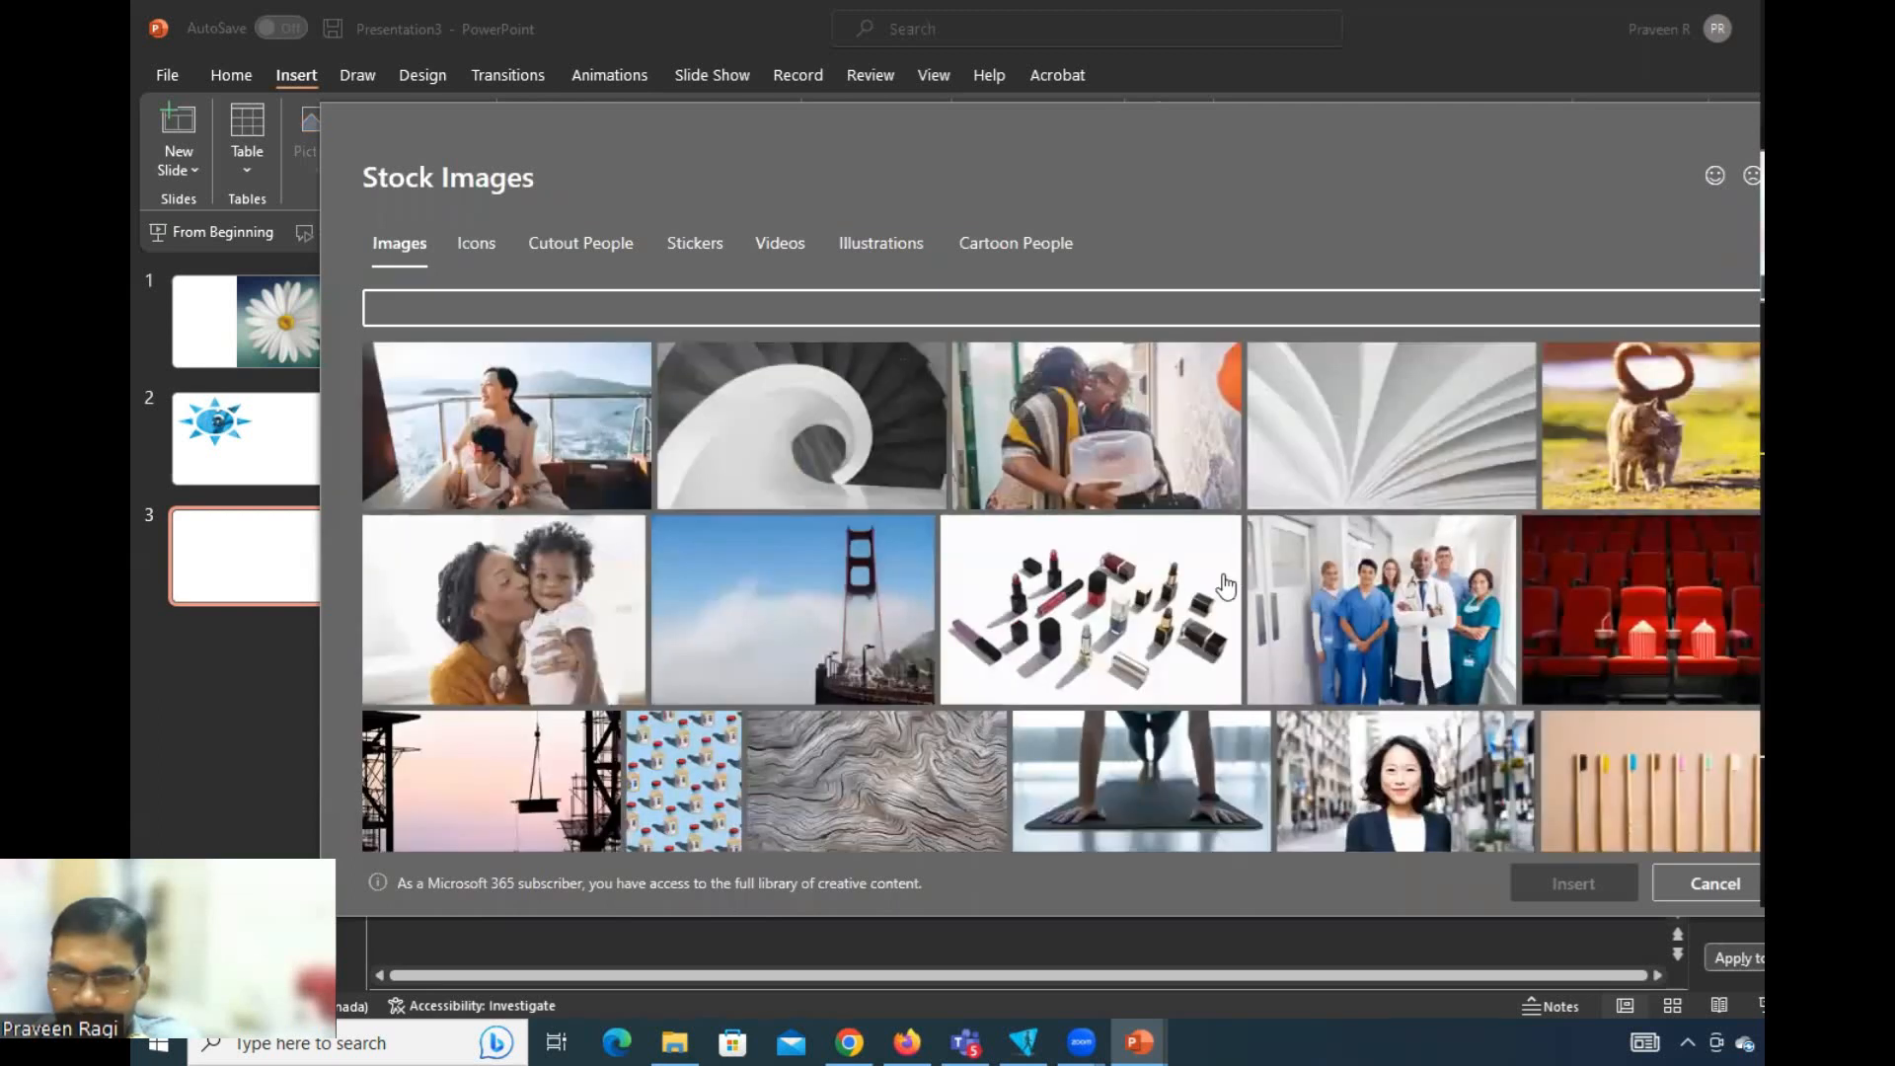
scroll(1224, 587, "down", 3)
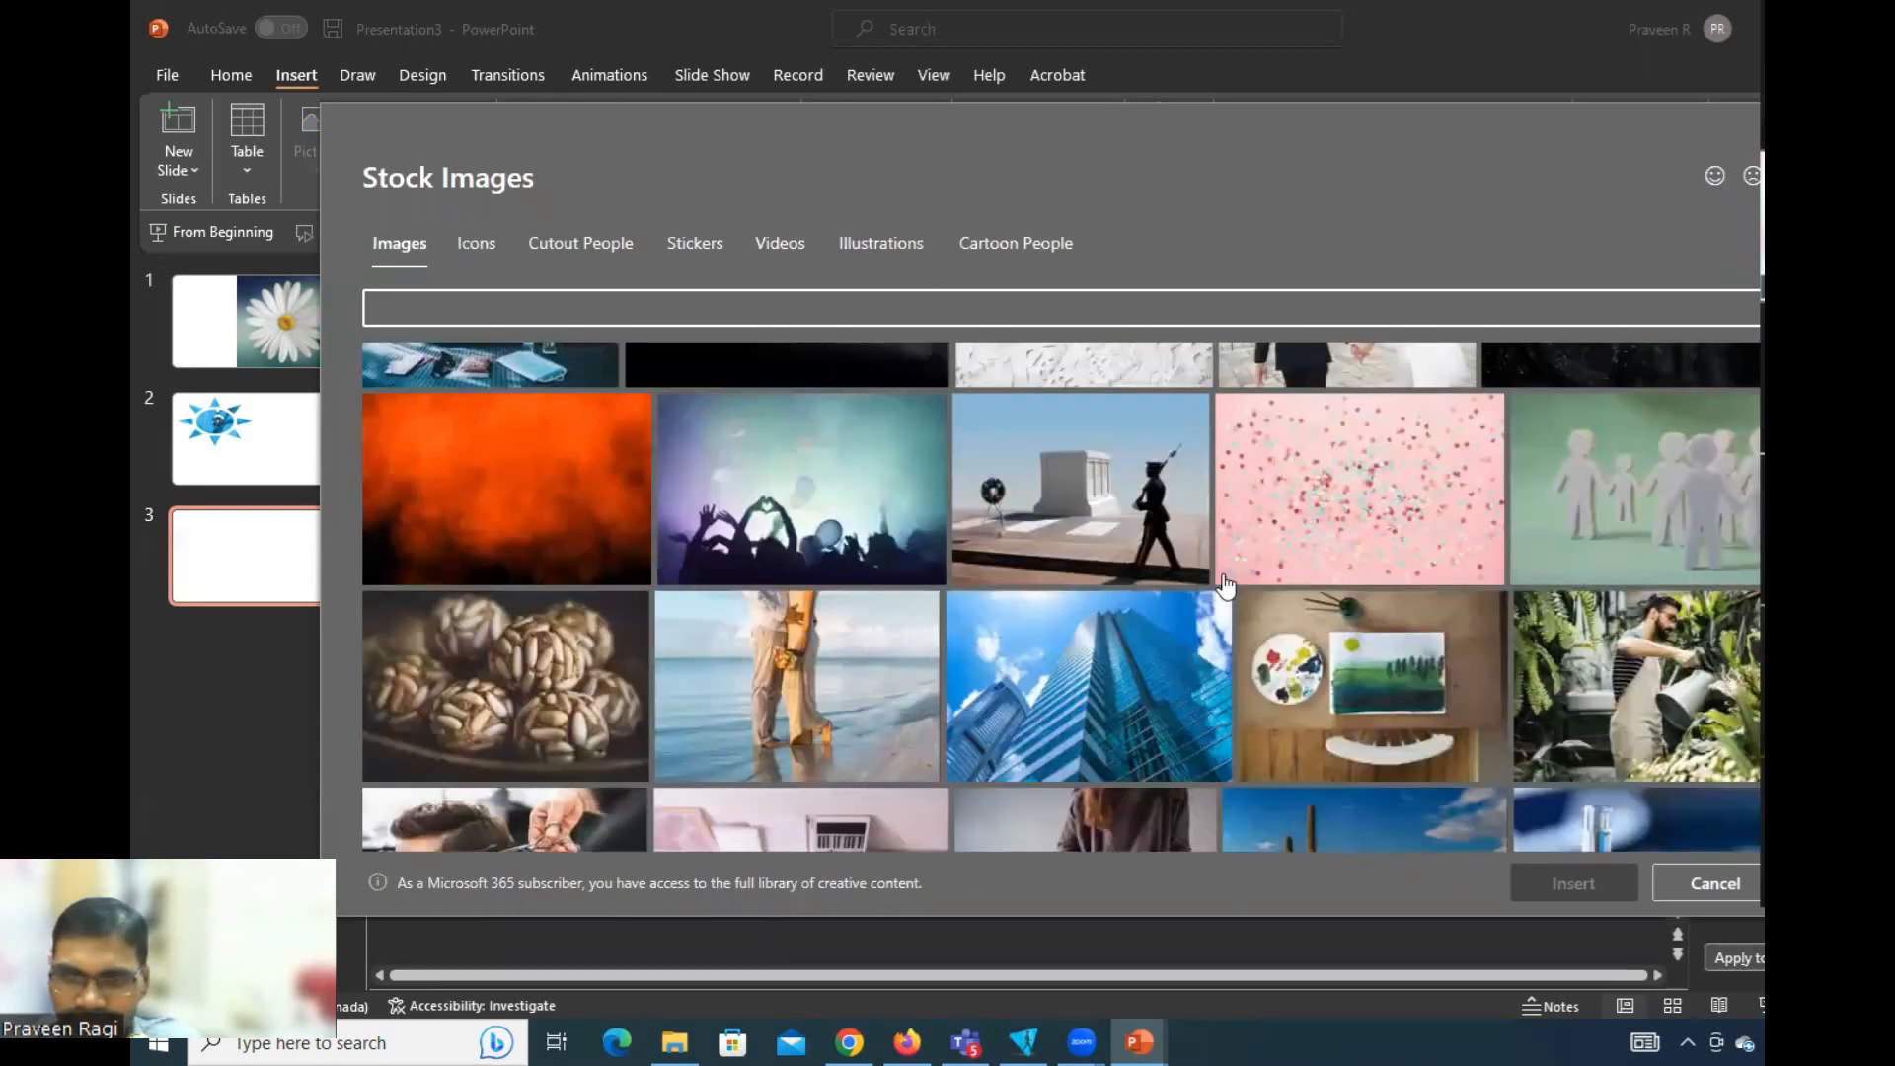
scroll(1224, 582, "down", 3)
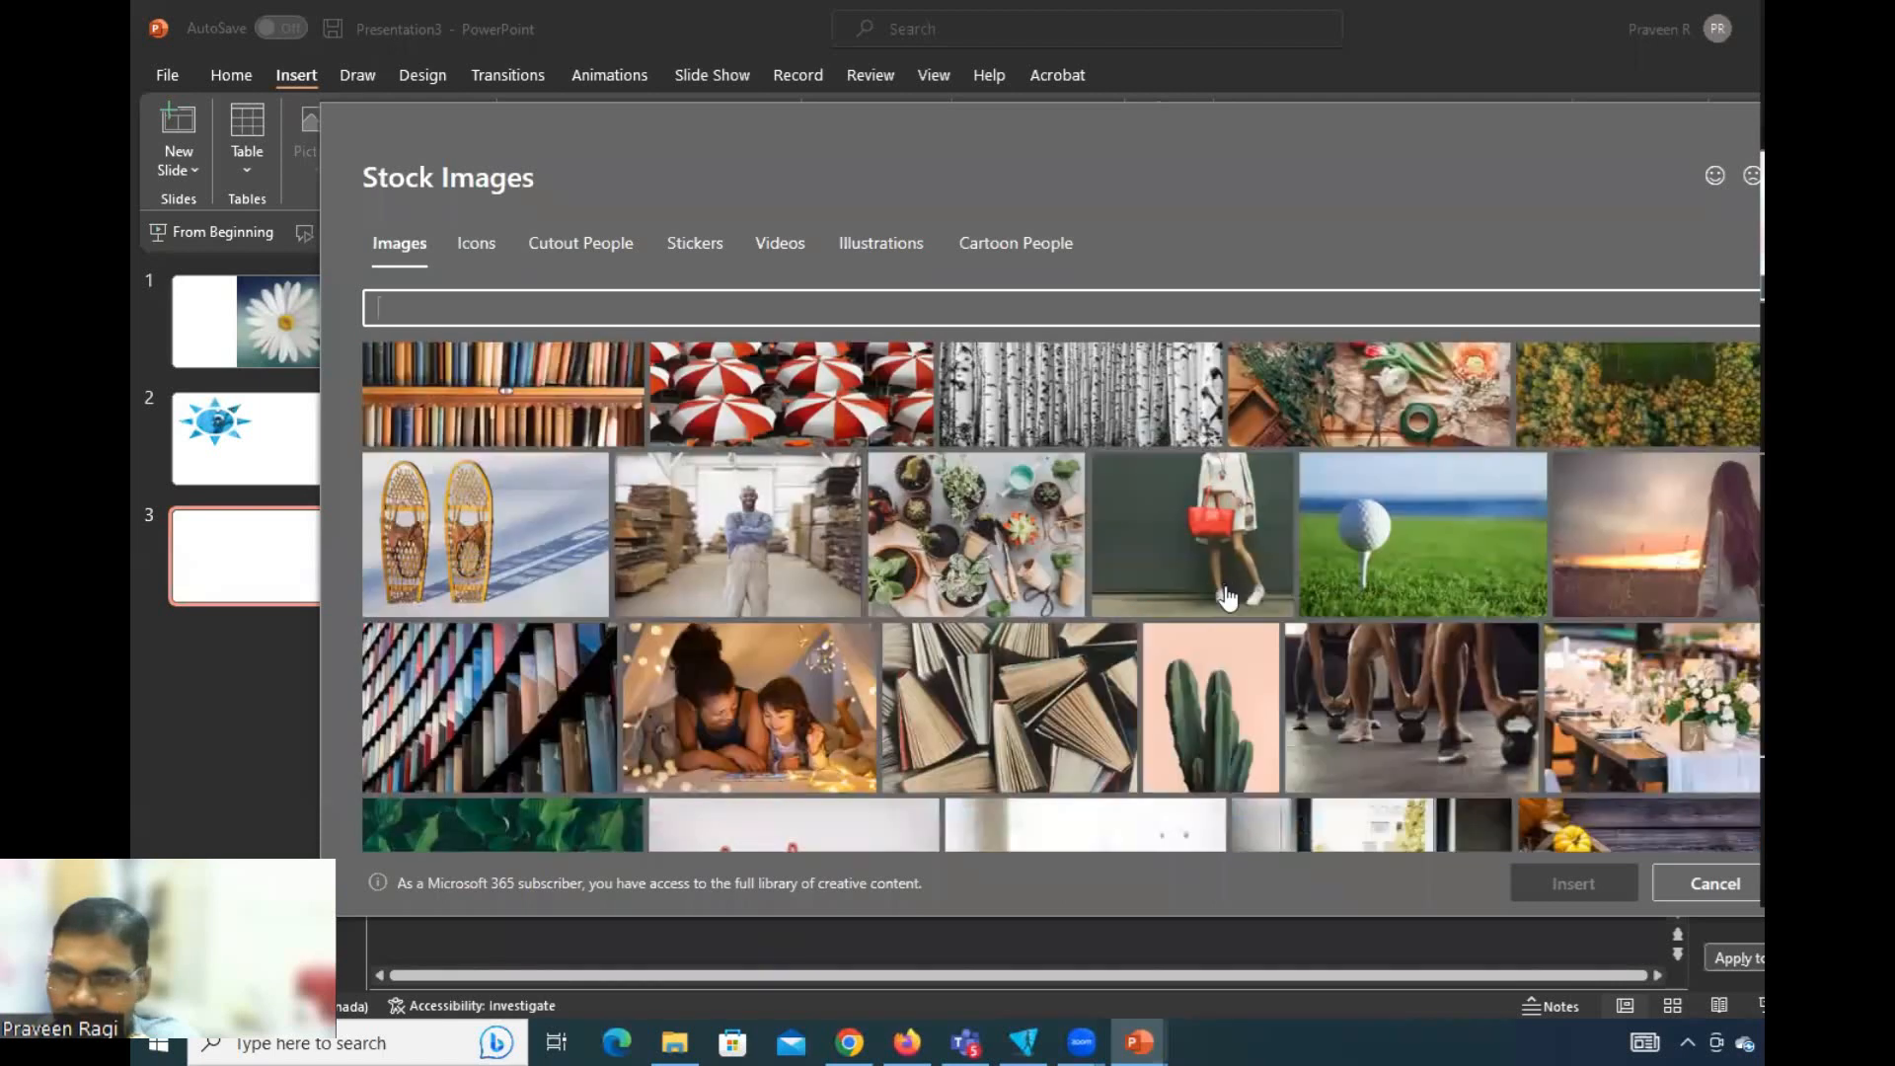
left_click(1423, 558)
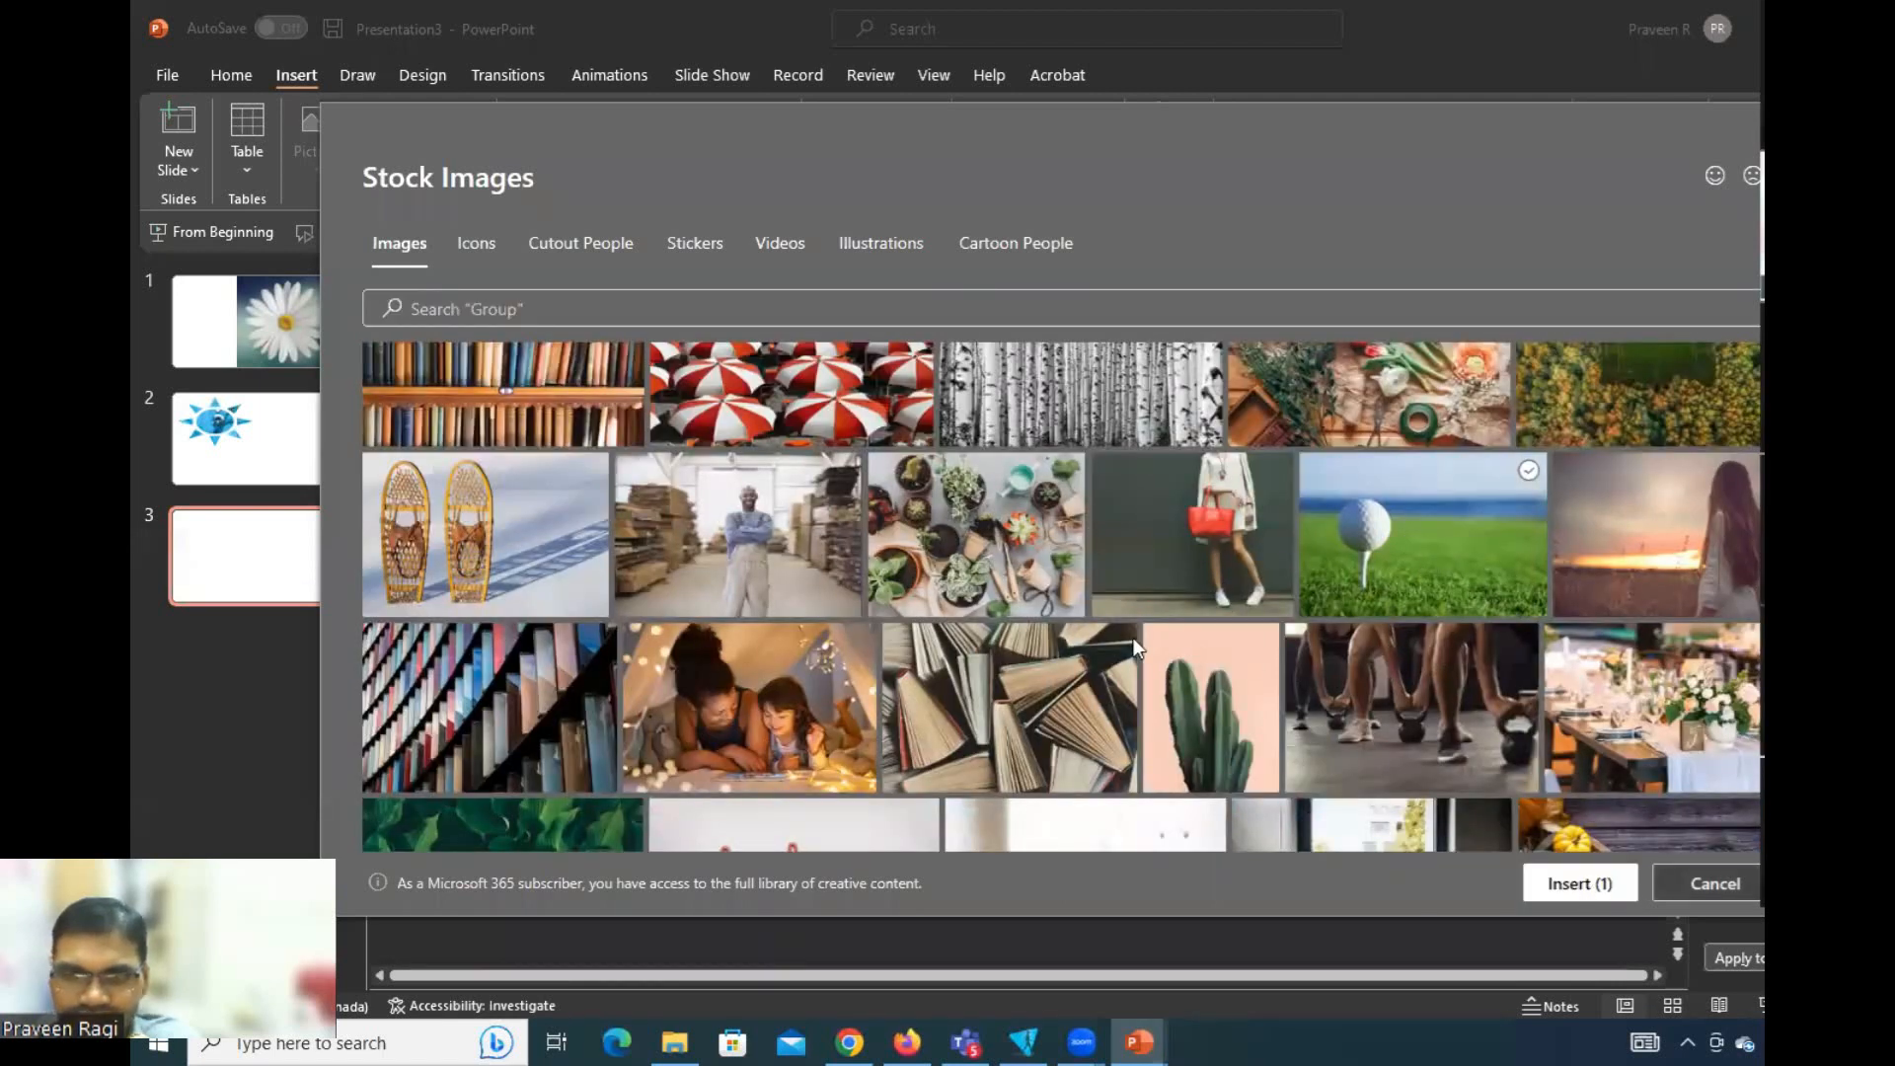
key("Return")
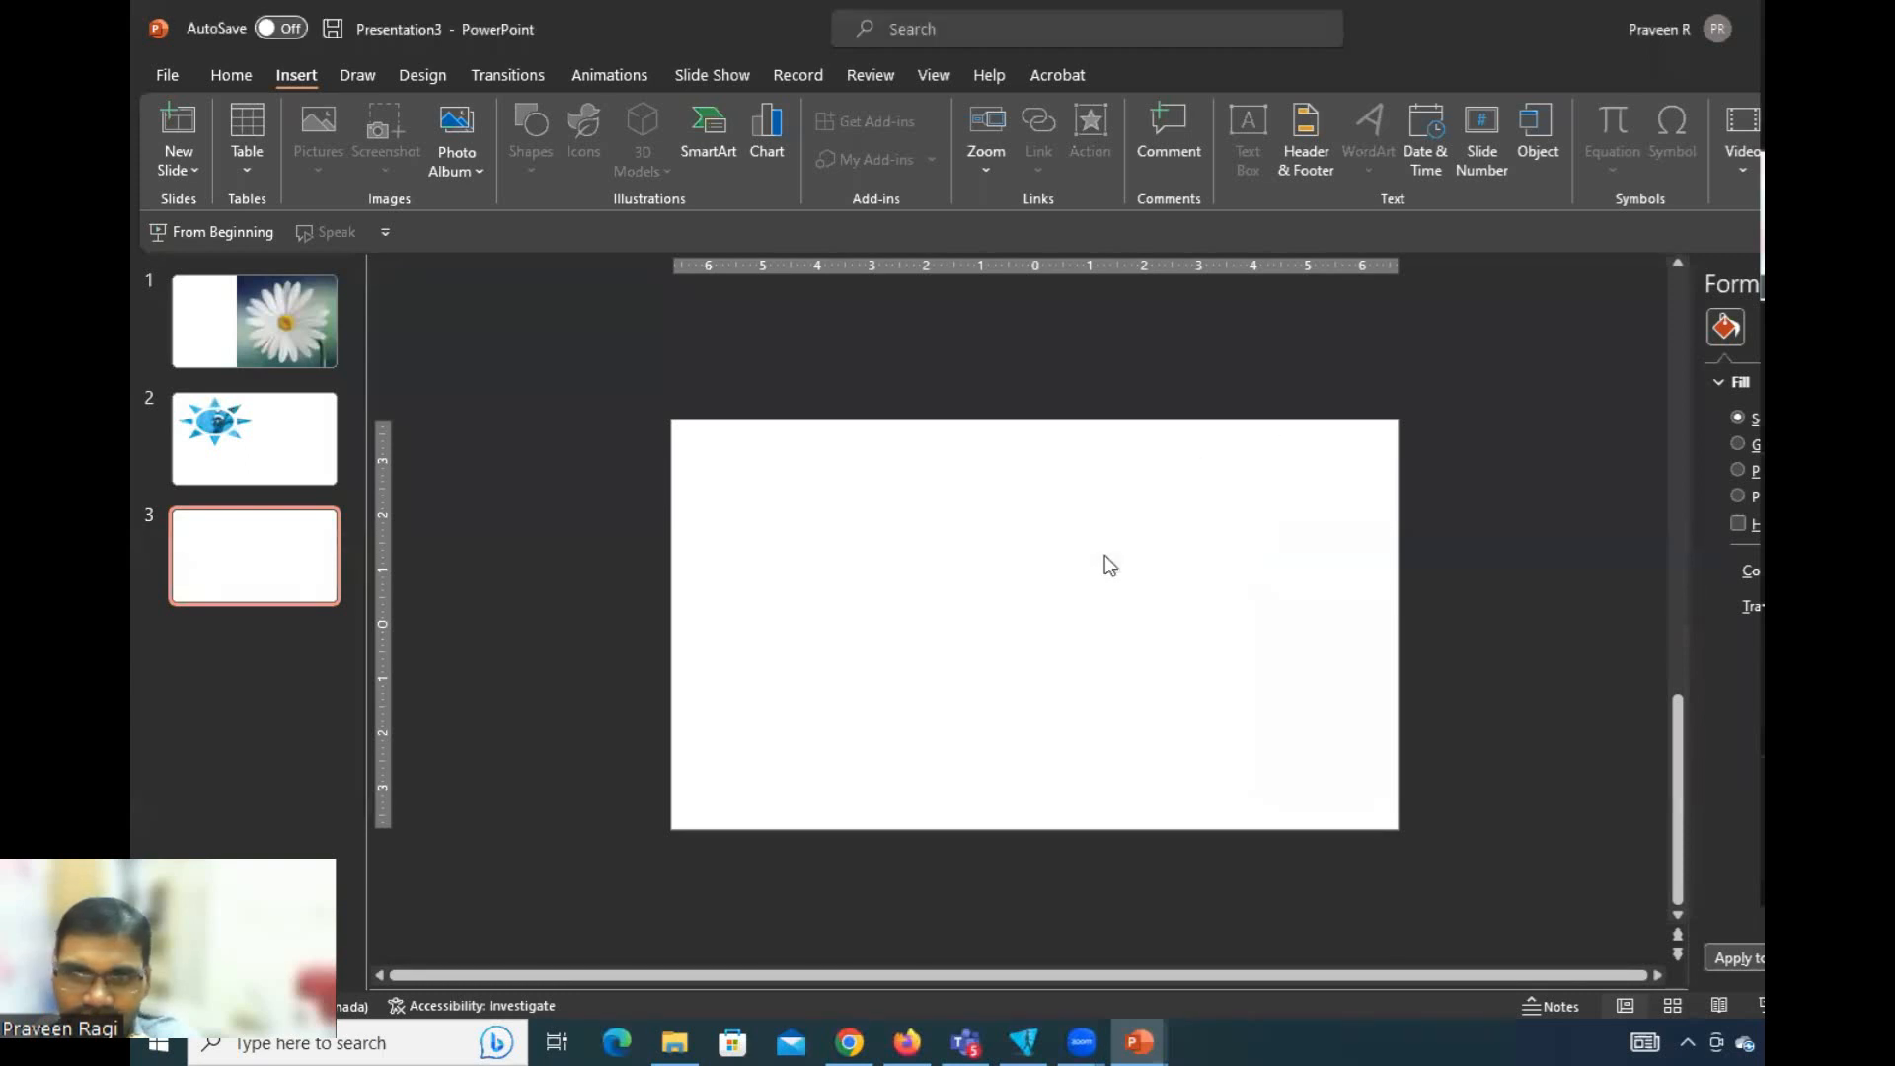
left_click(1451, 582)
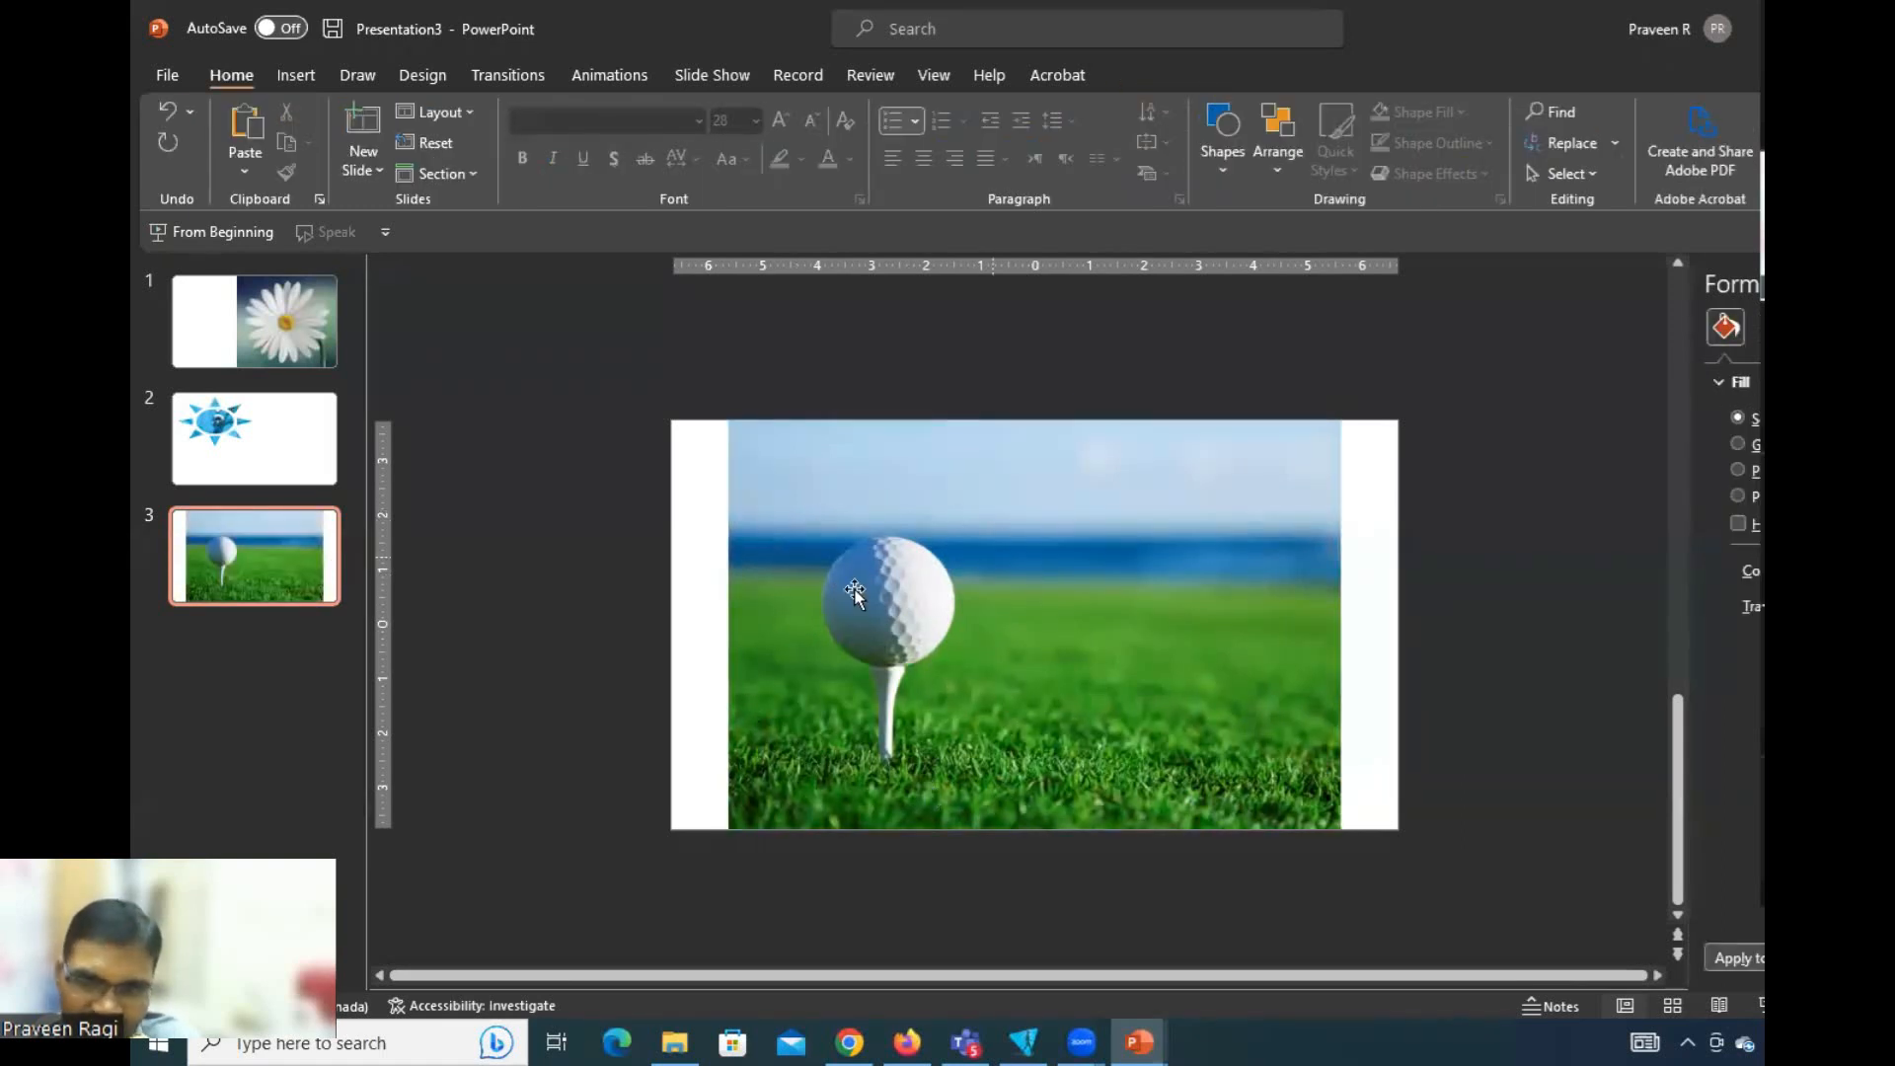
Crop the golf ball picture on slide 3 to the Oval shape from the basic shapes.
left_click(944, 518)
left_click(1151, 71)
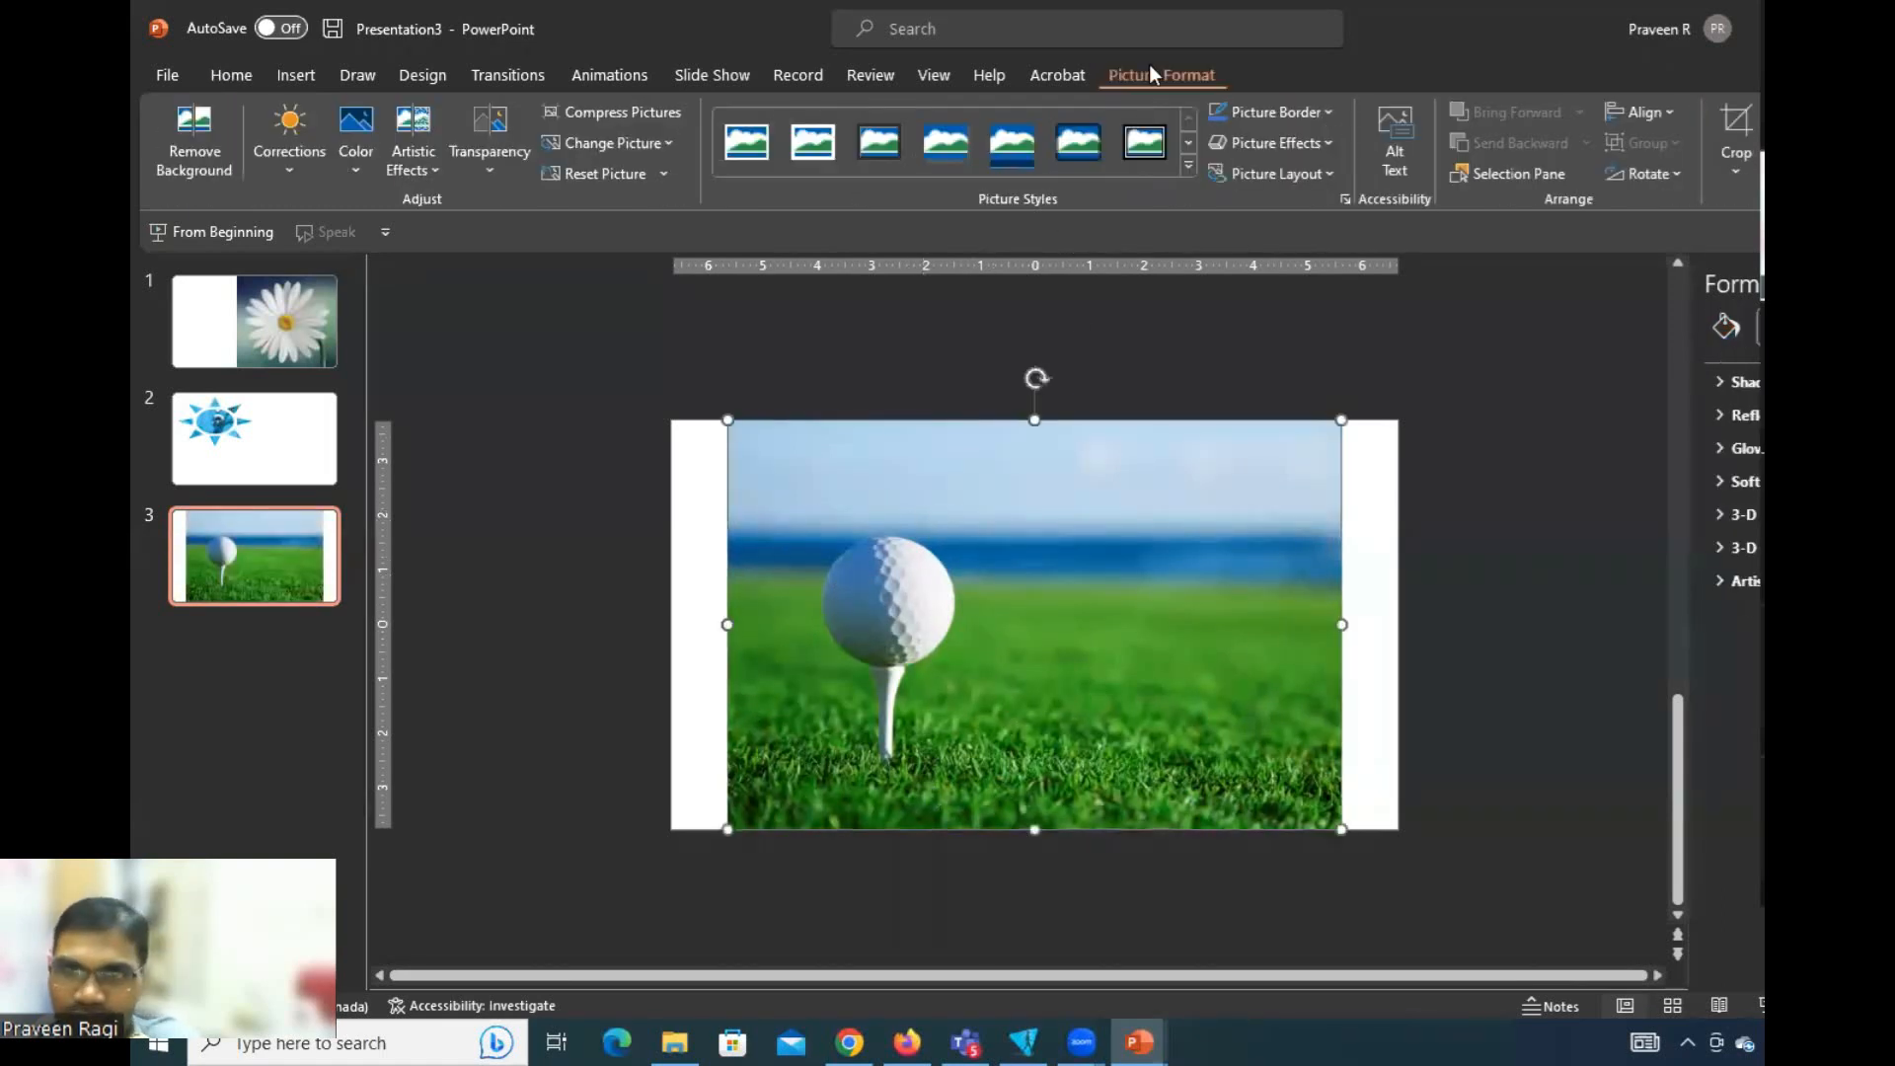
left_click(1736, 163)
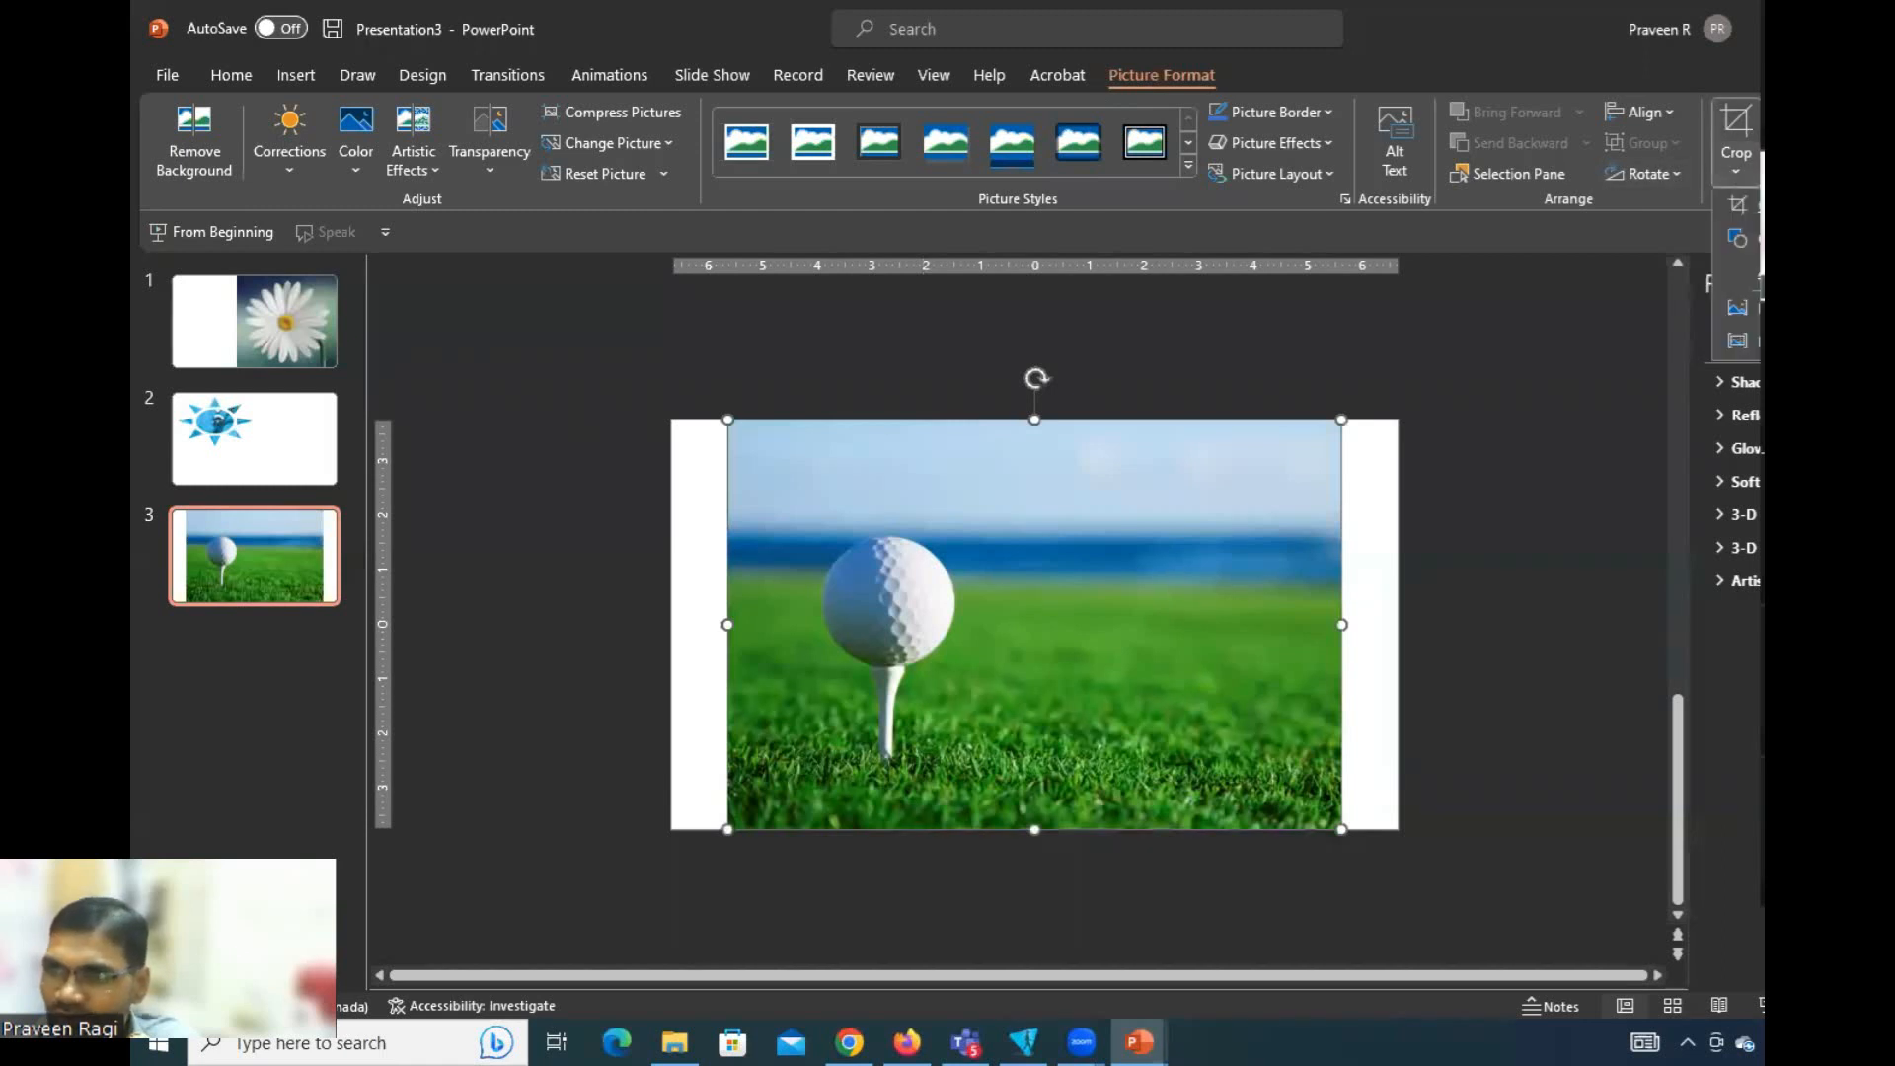
mouse_move(1738, 239)
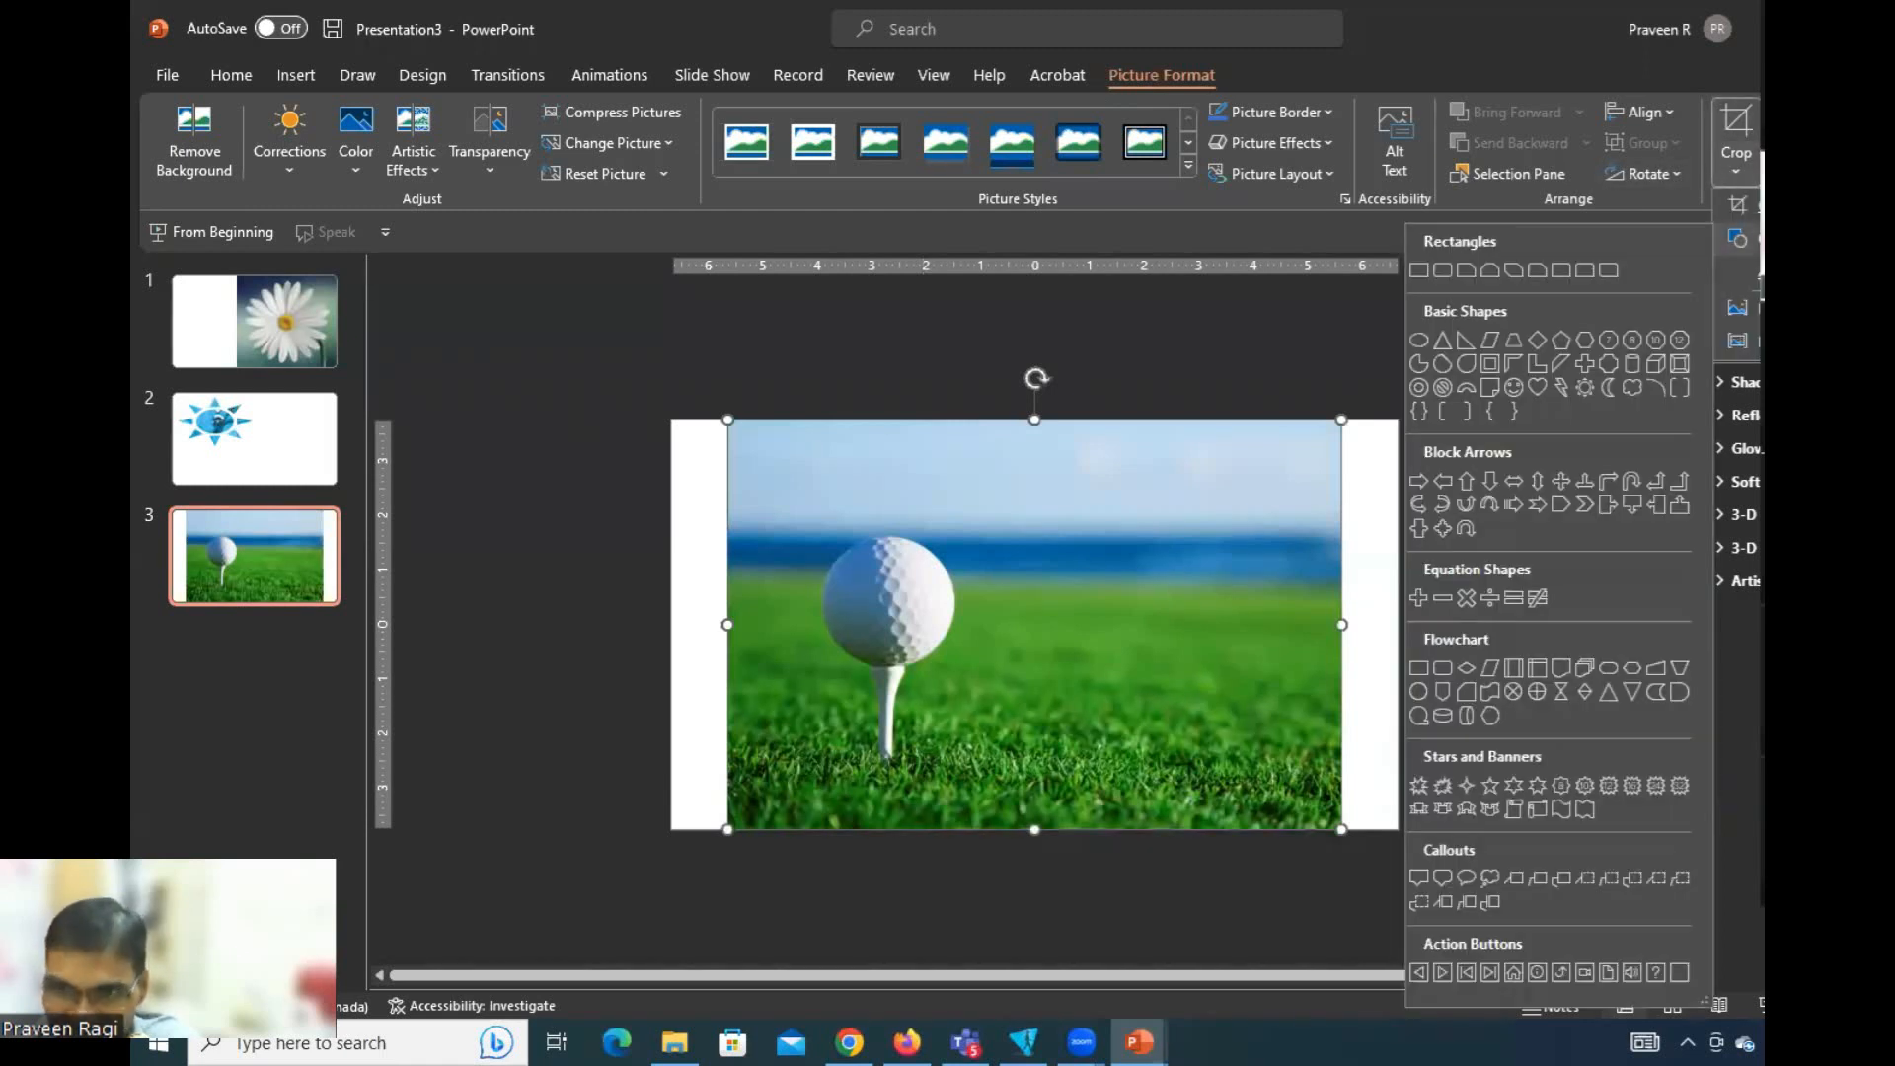
left_click(1417, 352)
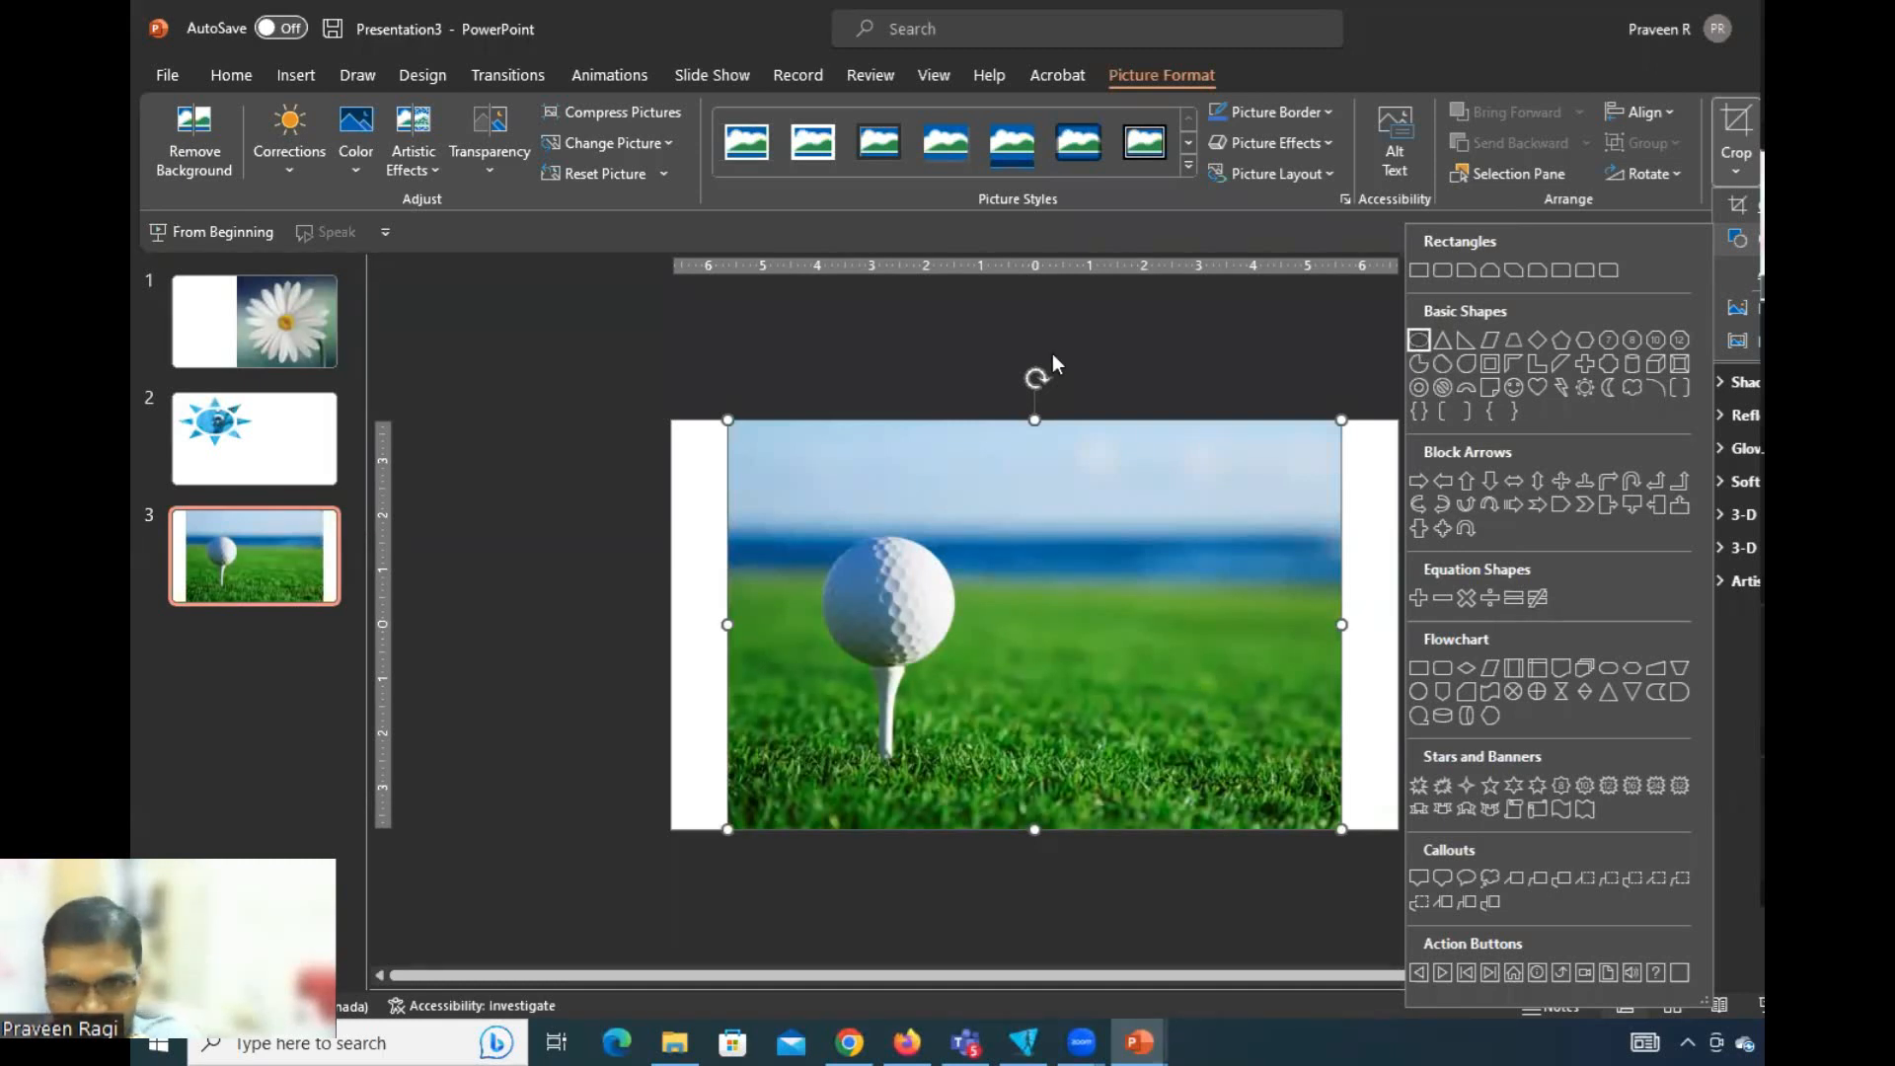
left_click(1029, 331)
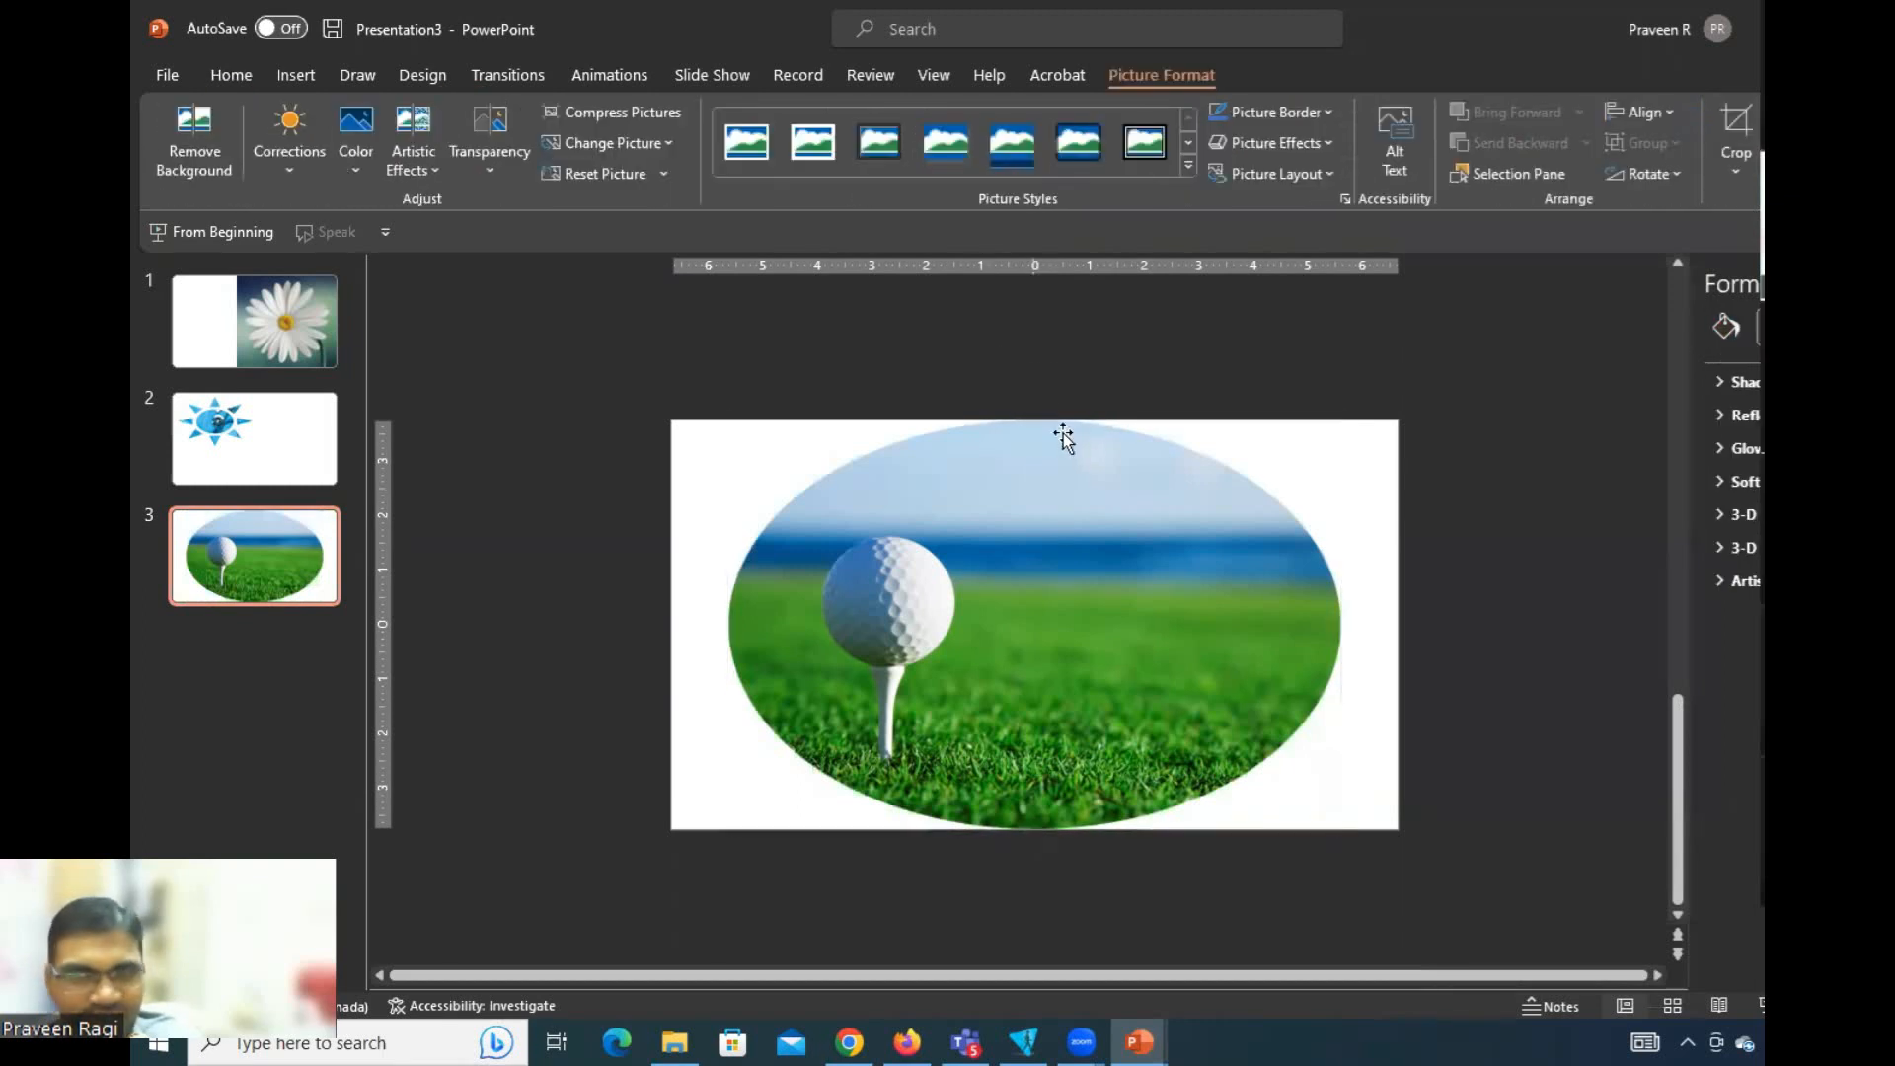
left_click(1037, 502)
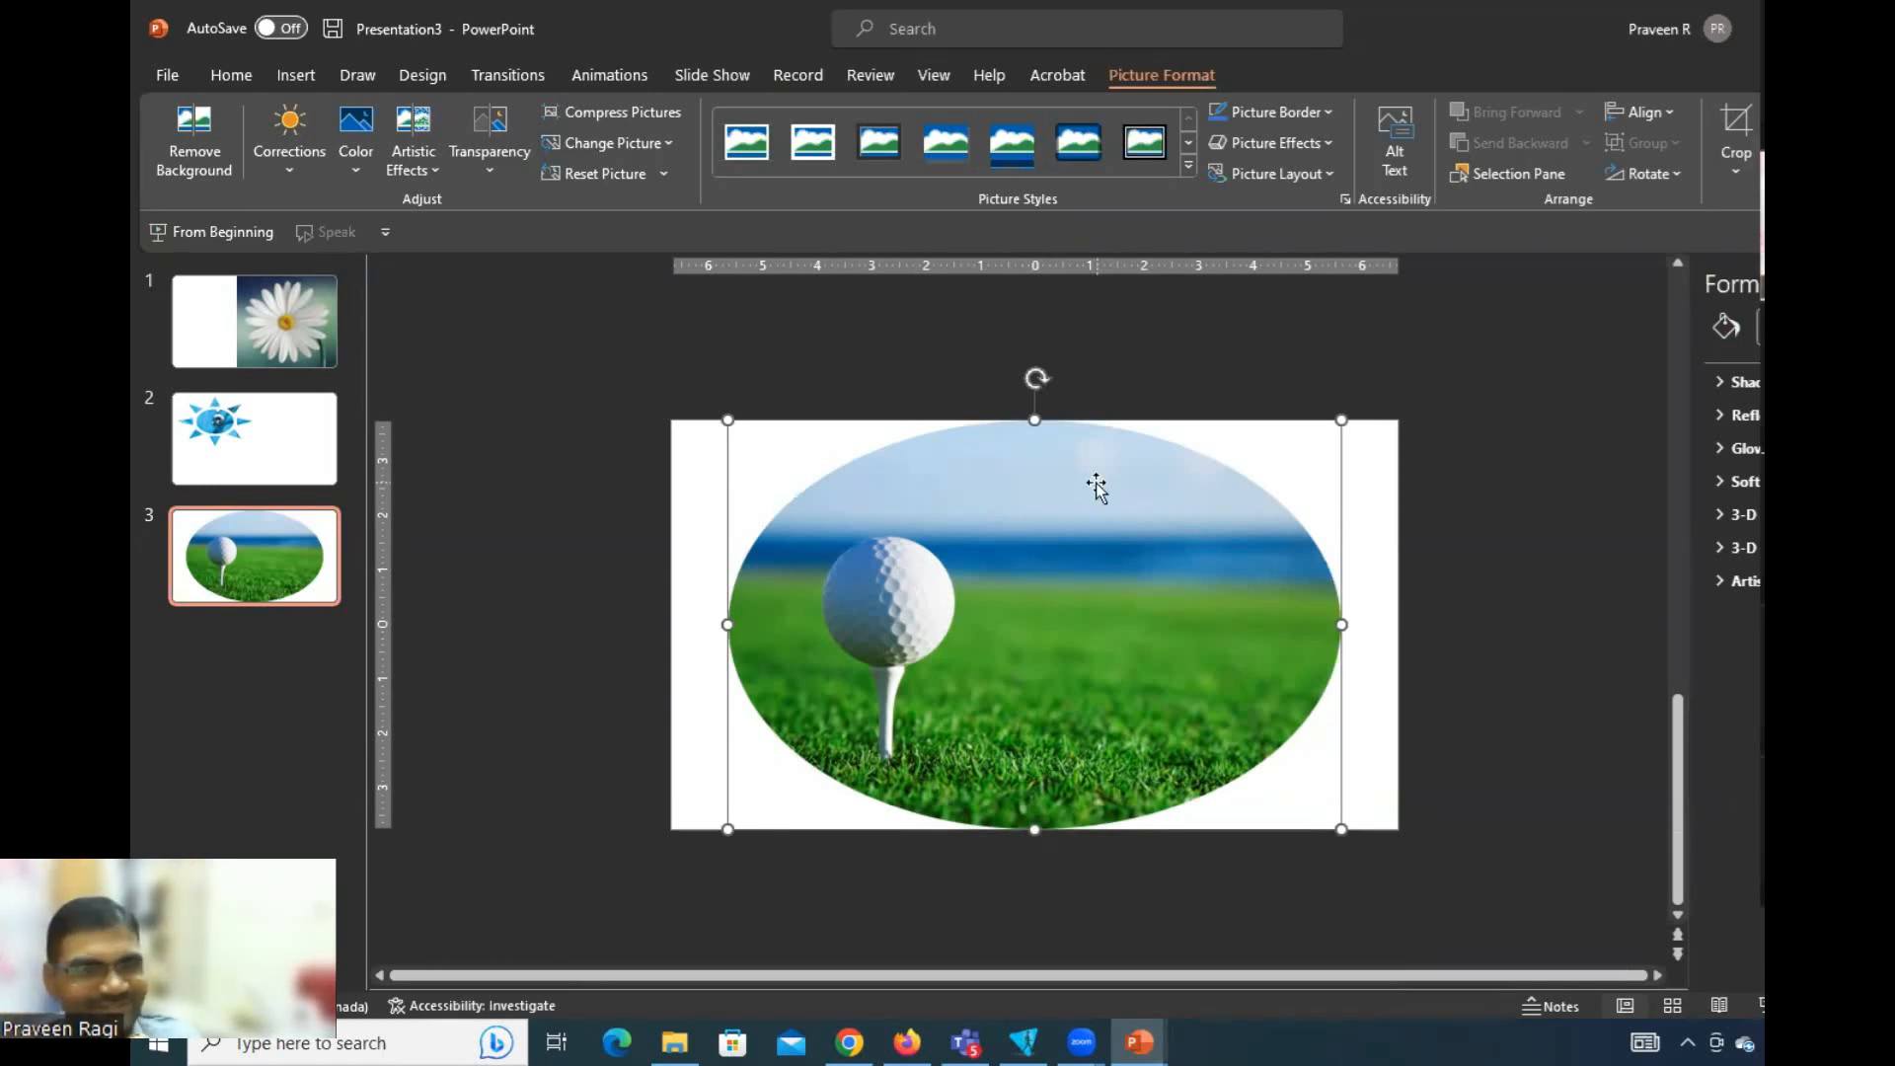
left_click(1152, 387)
left_click(1066, 517)
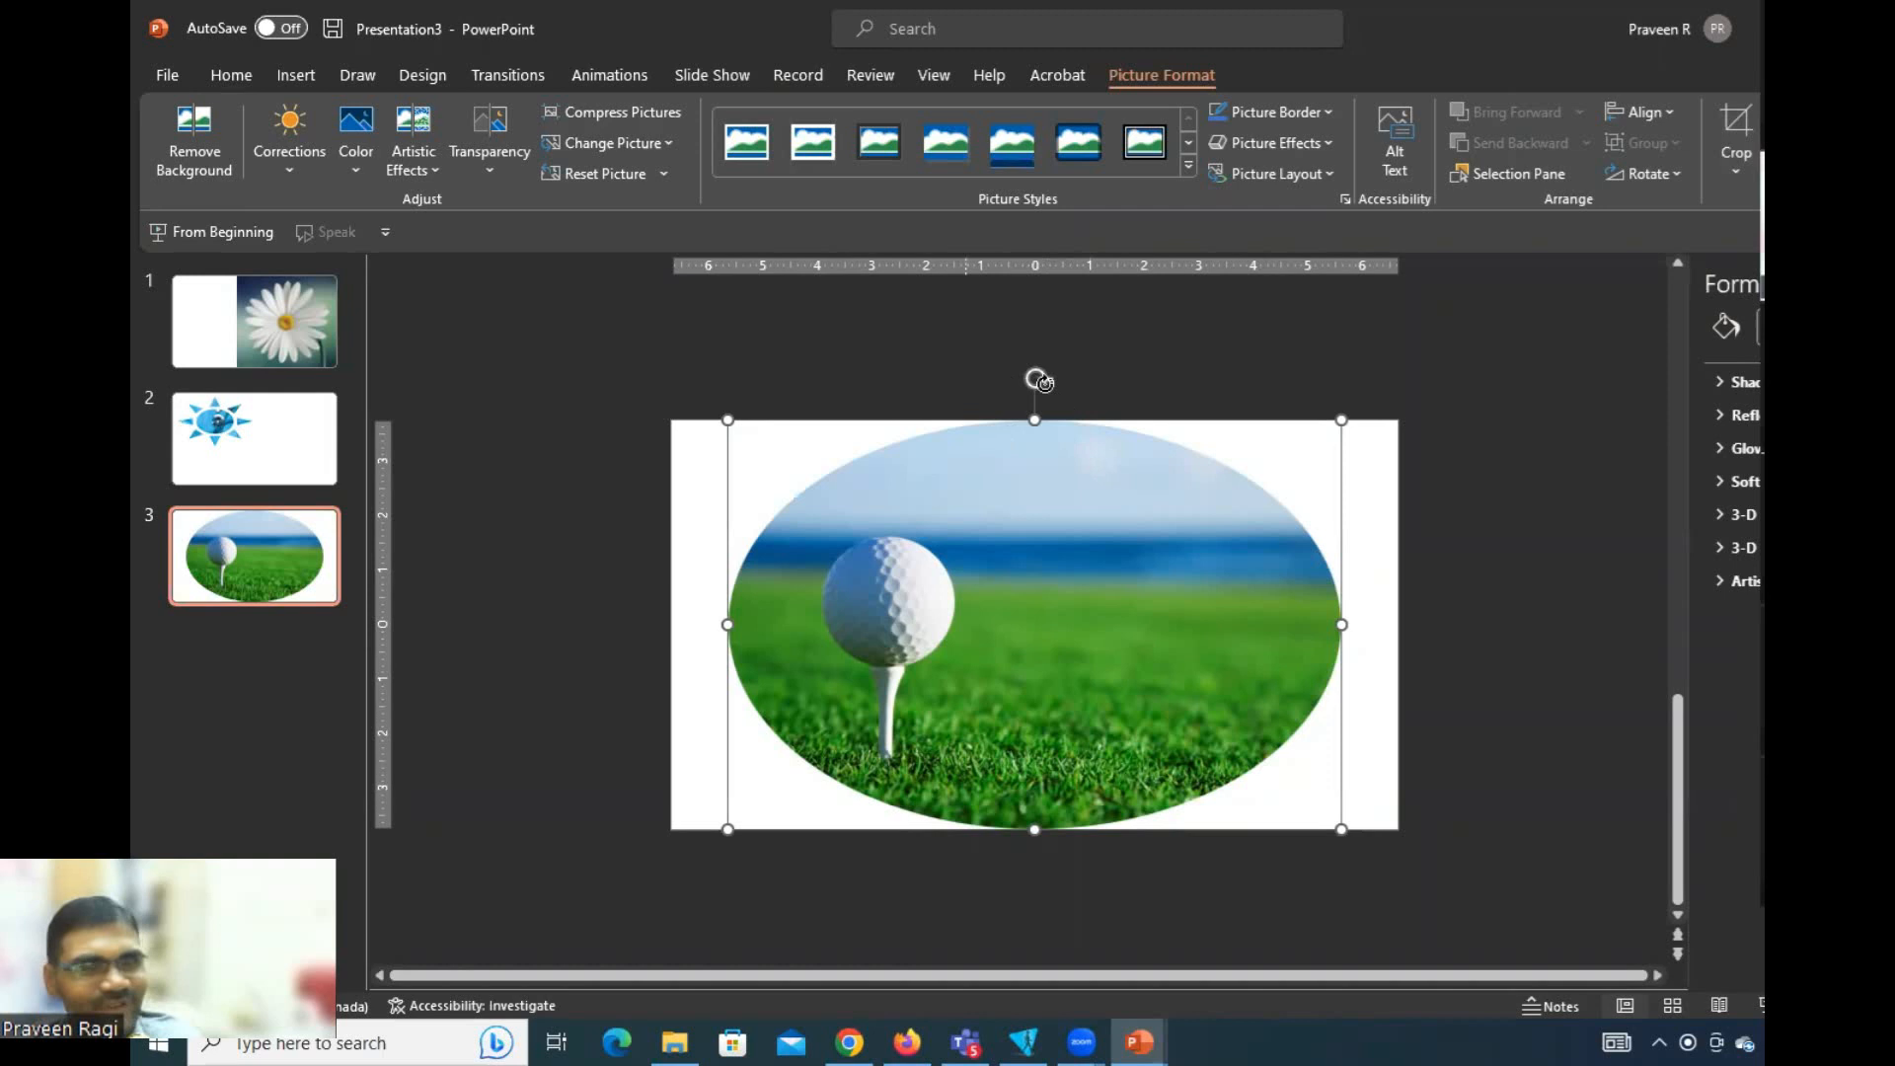
left_click(1054, 373)
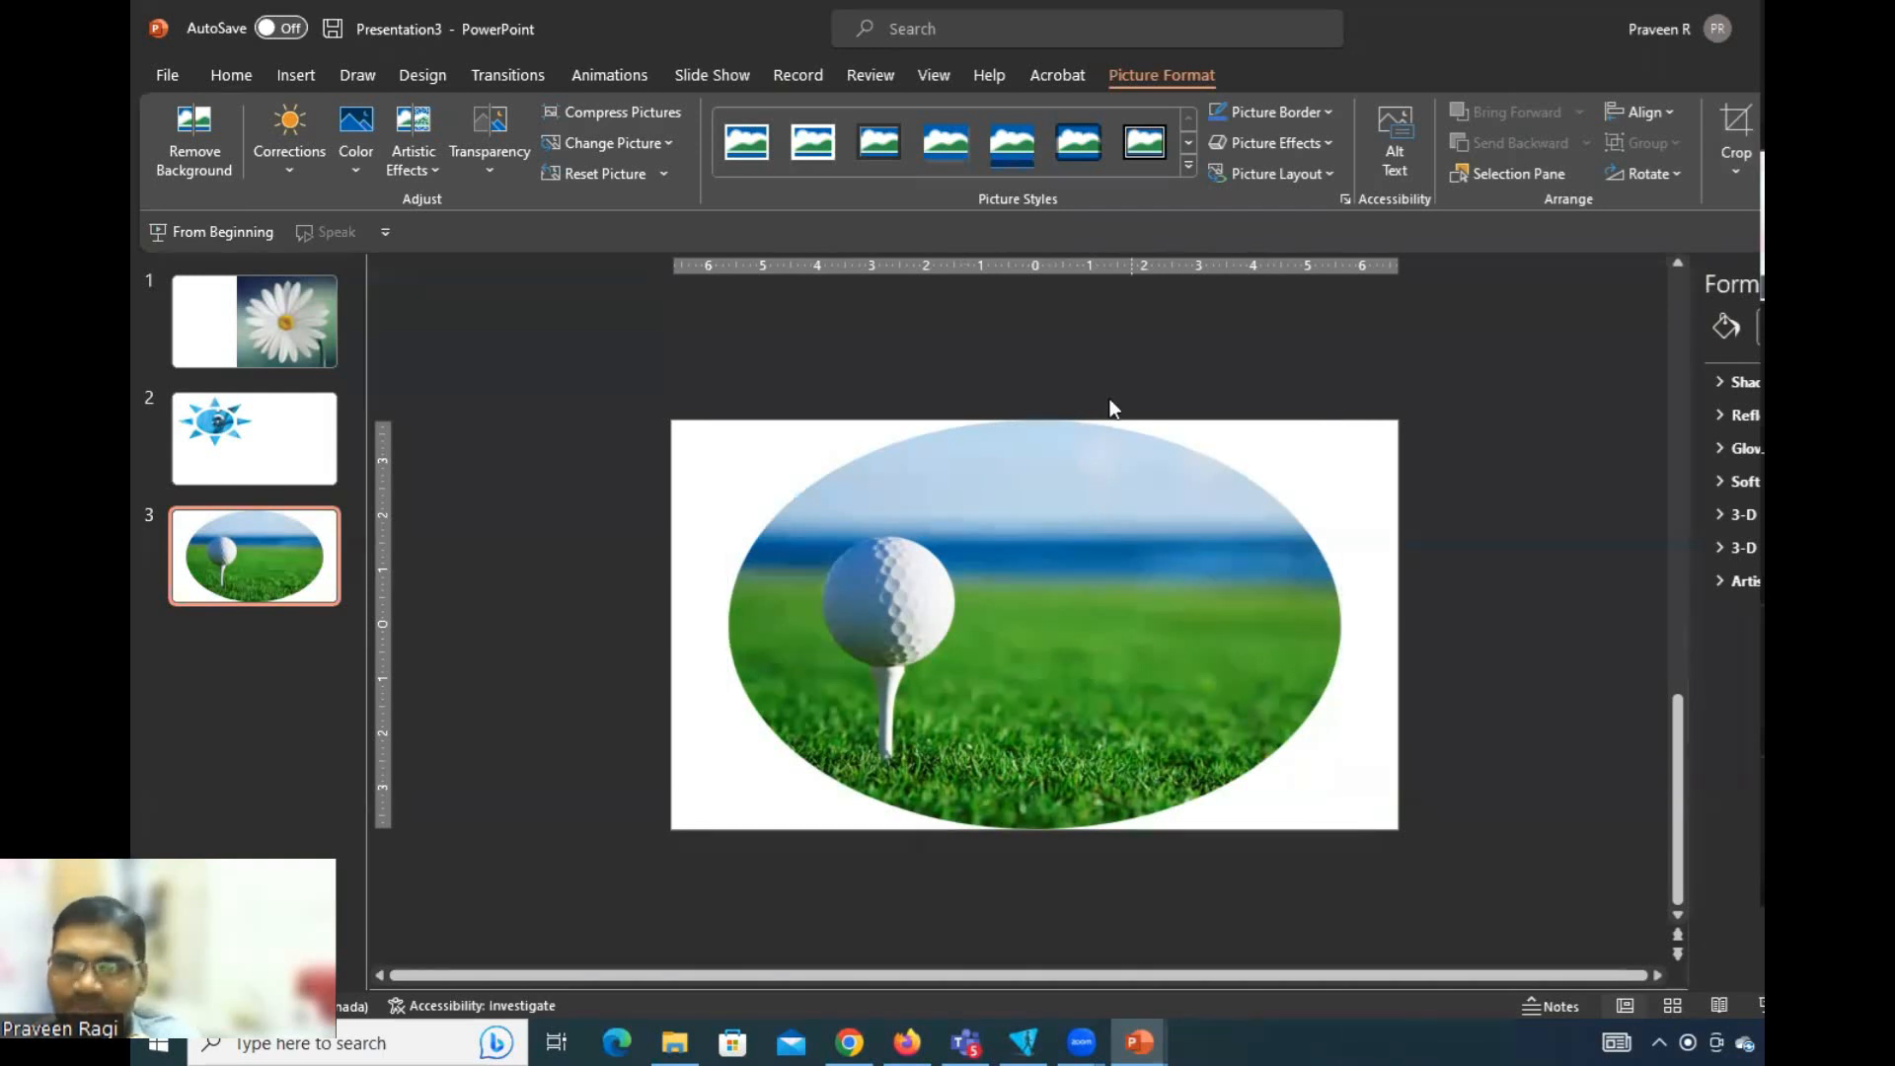
left_click(1074, 457)
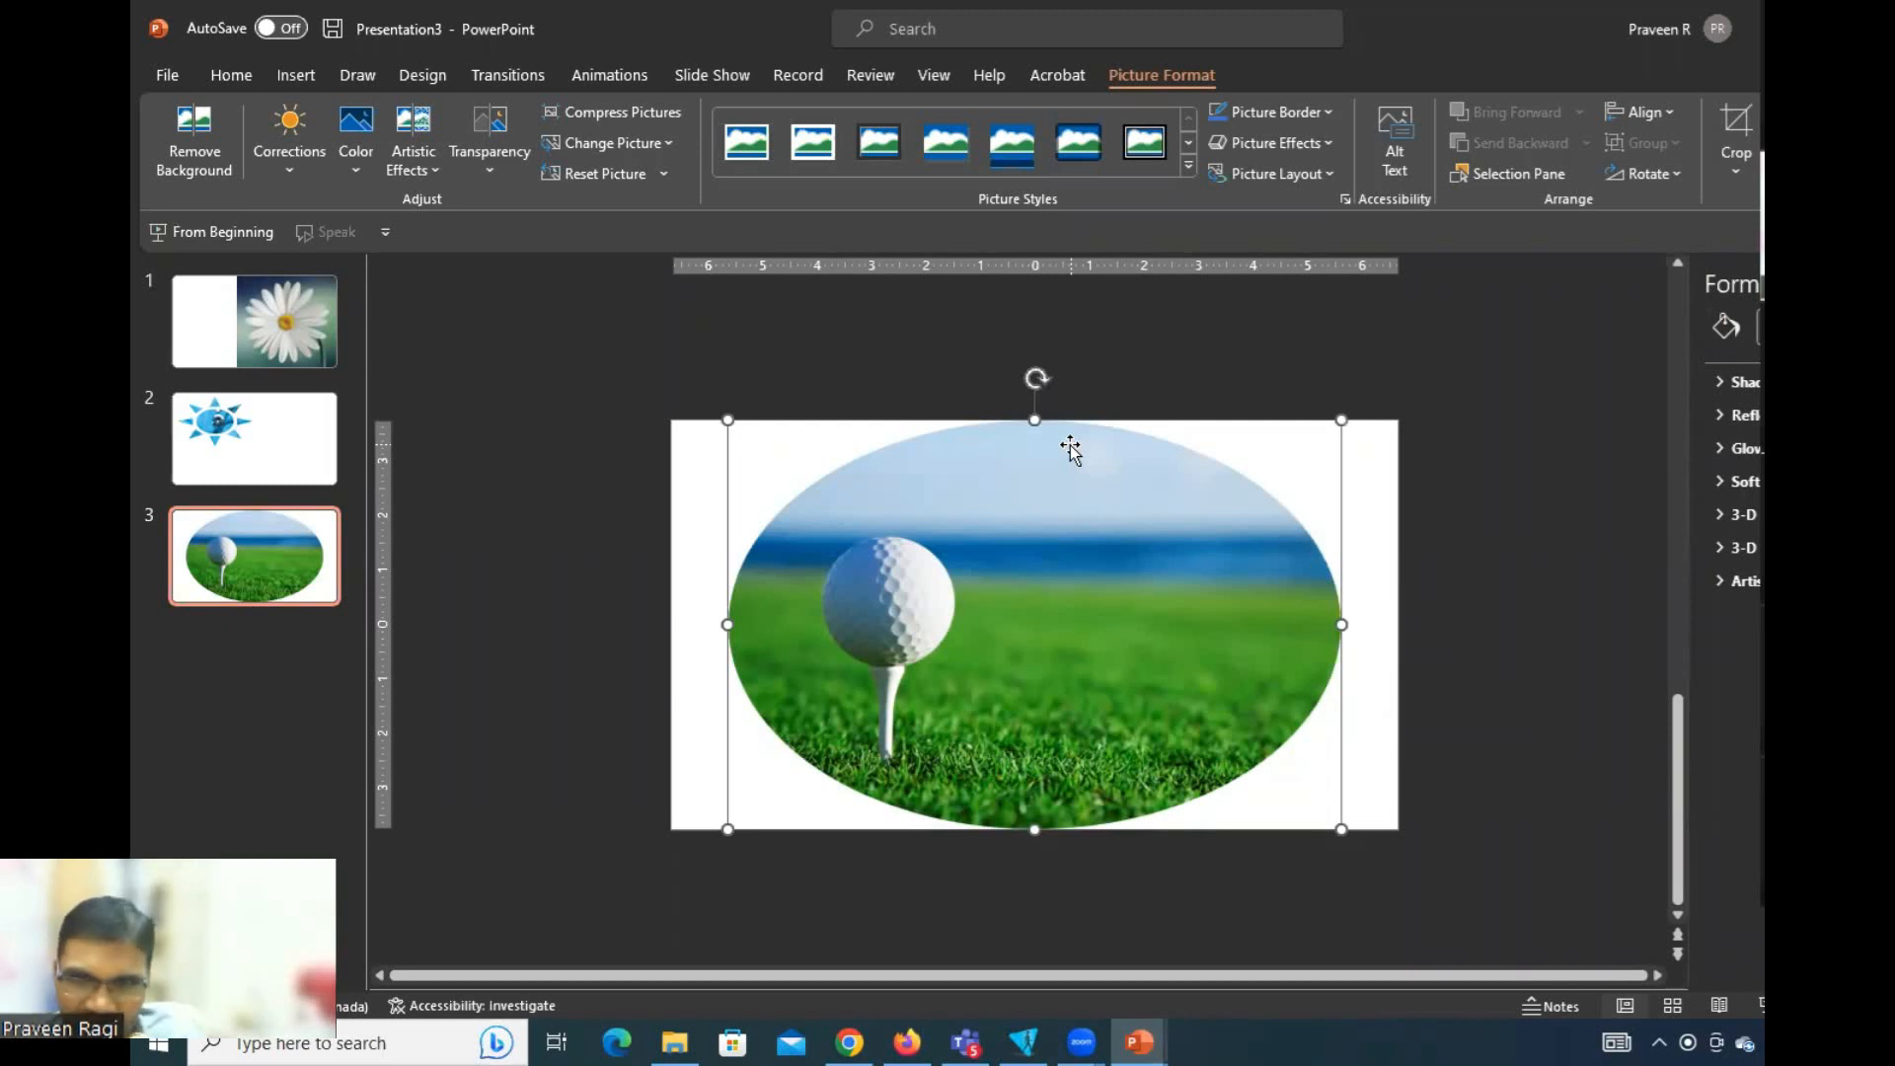
left_click(1286, 360)
Draw a perfect circle over the oval golf ball picture on slide 3, then delete it.
left_click(296, 75)
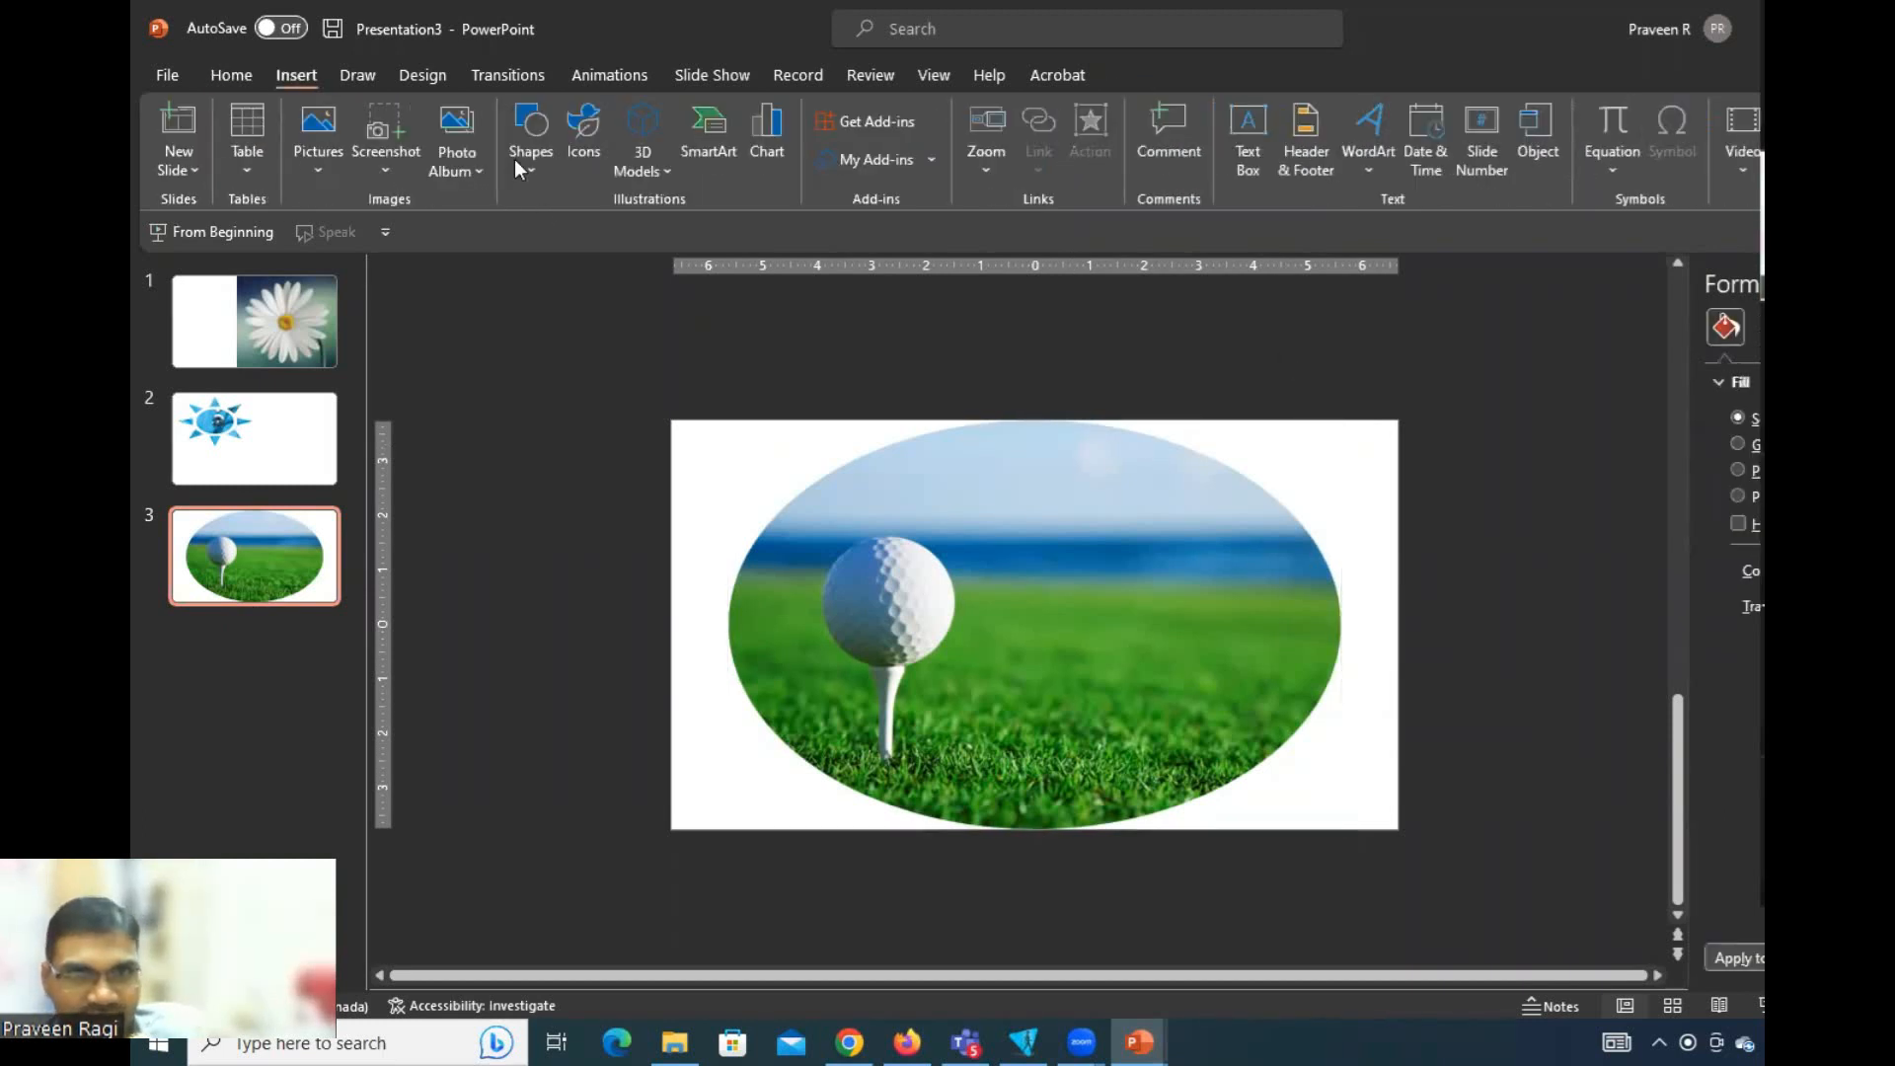
left_click(516, 163)
left_click(619, 237)
left_click_drag(807, 606, 813, 623)
left_click_drag(697, 421, 614, 424)
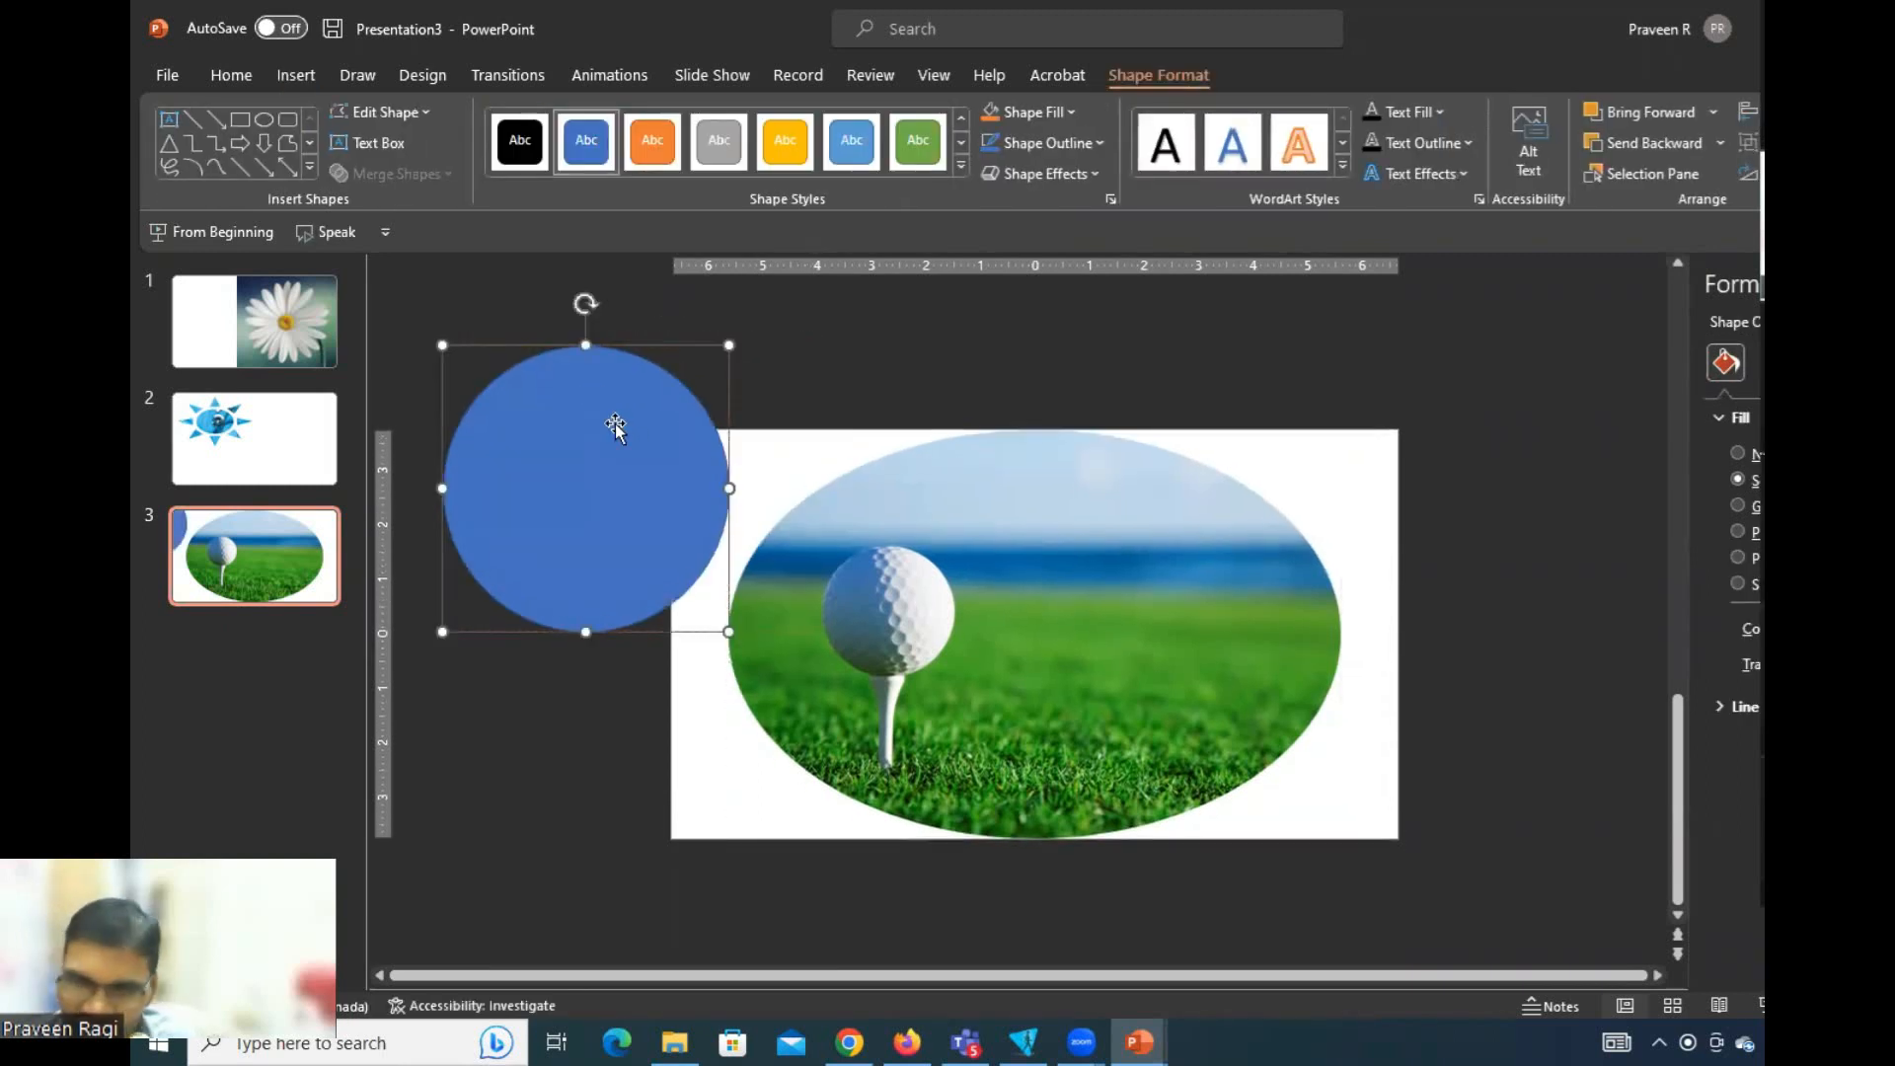
key("Delete")
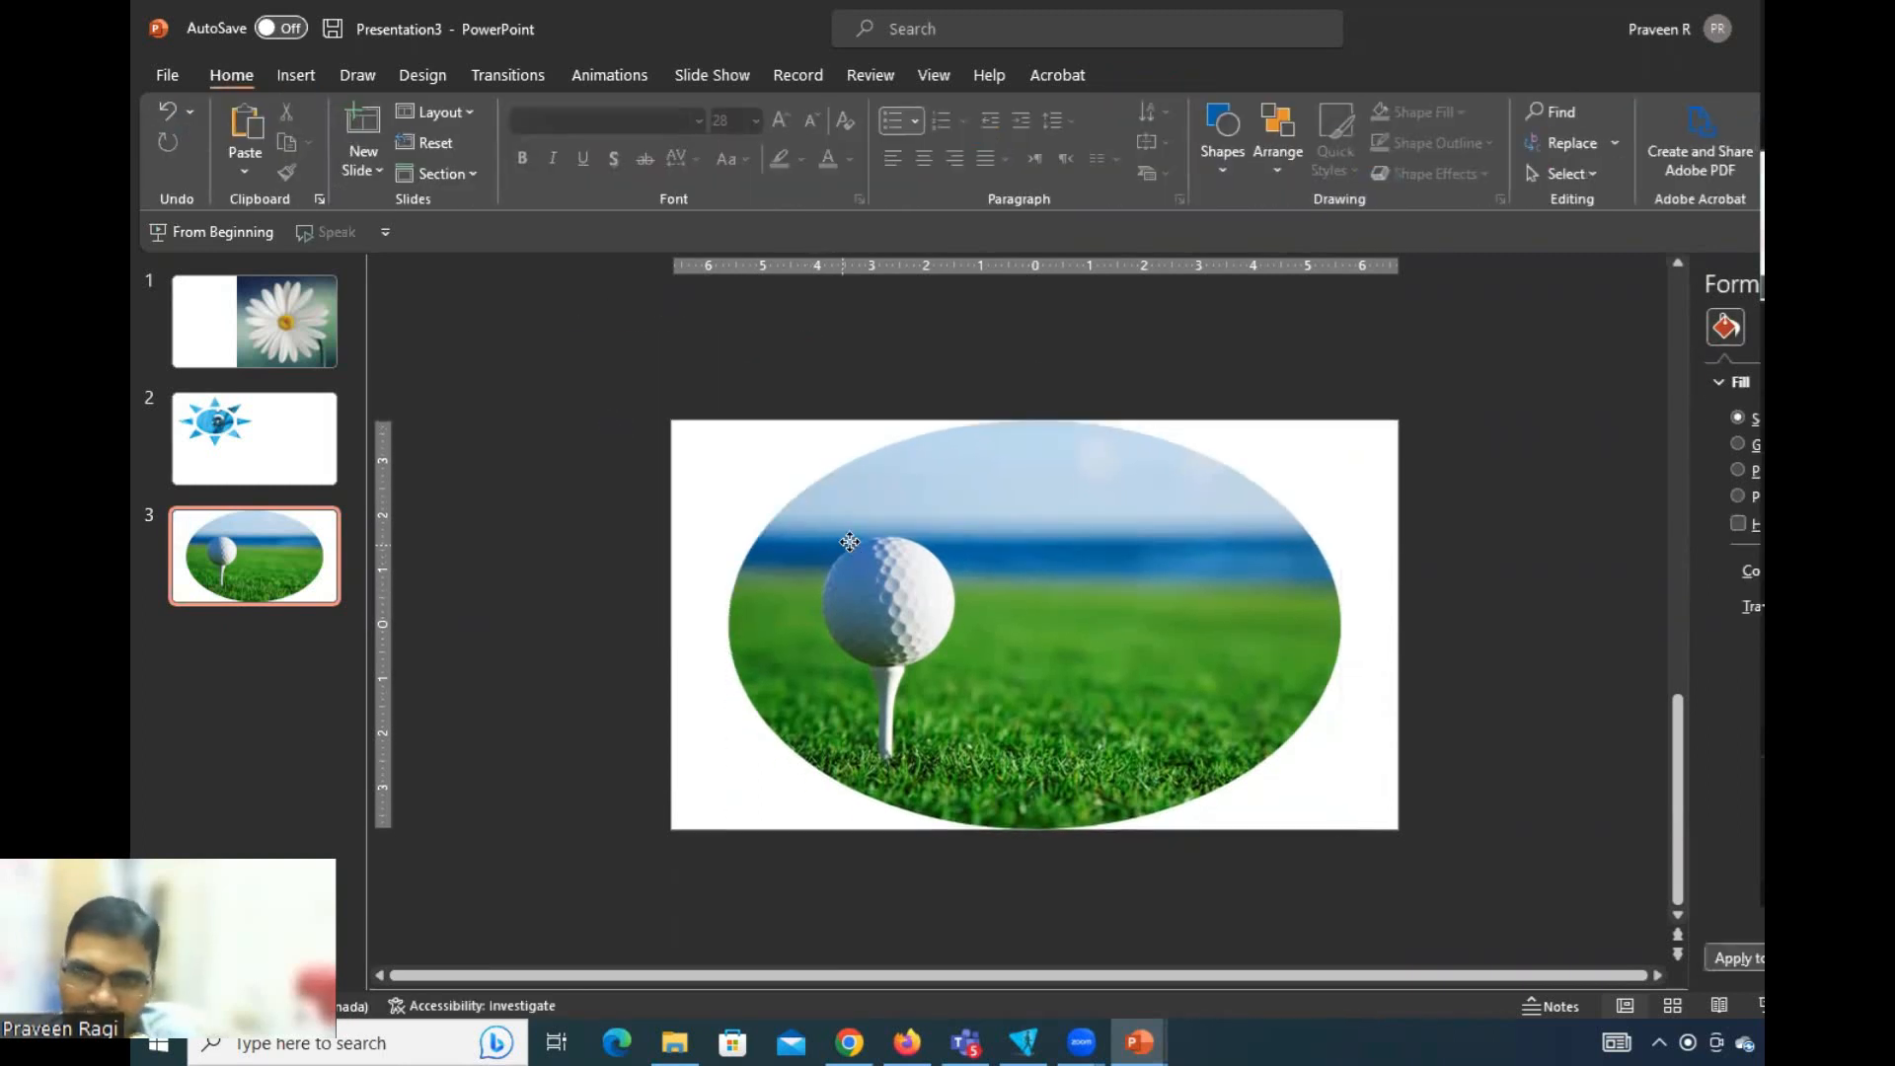
Crop the oval golf ball picture on slide 3 to a 1:1 aspect ratio, making it a perfect circle.
left_click(849, 542)
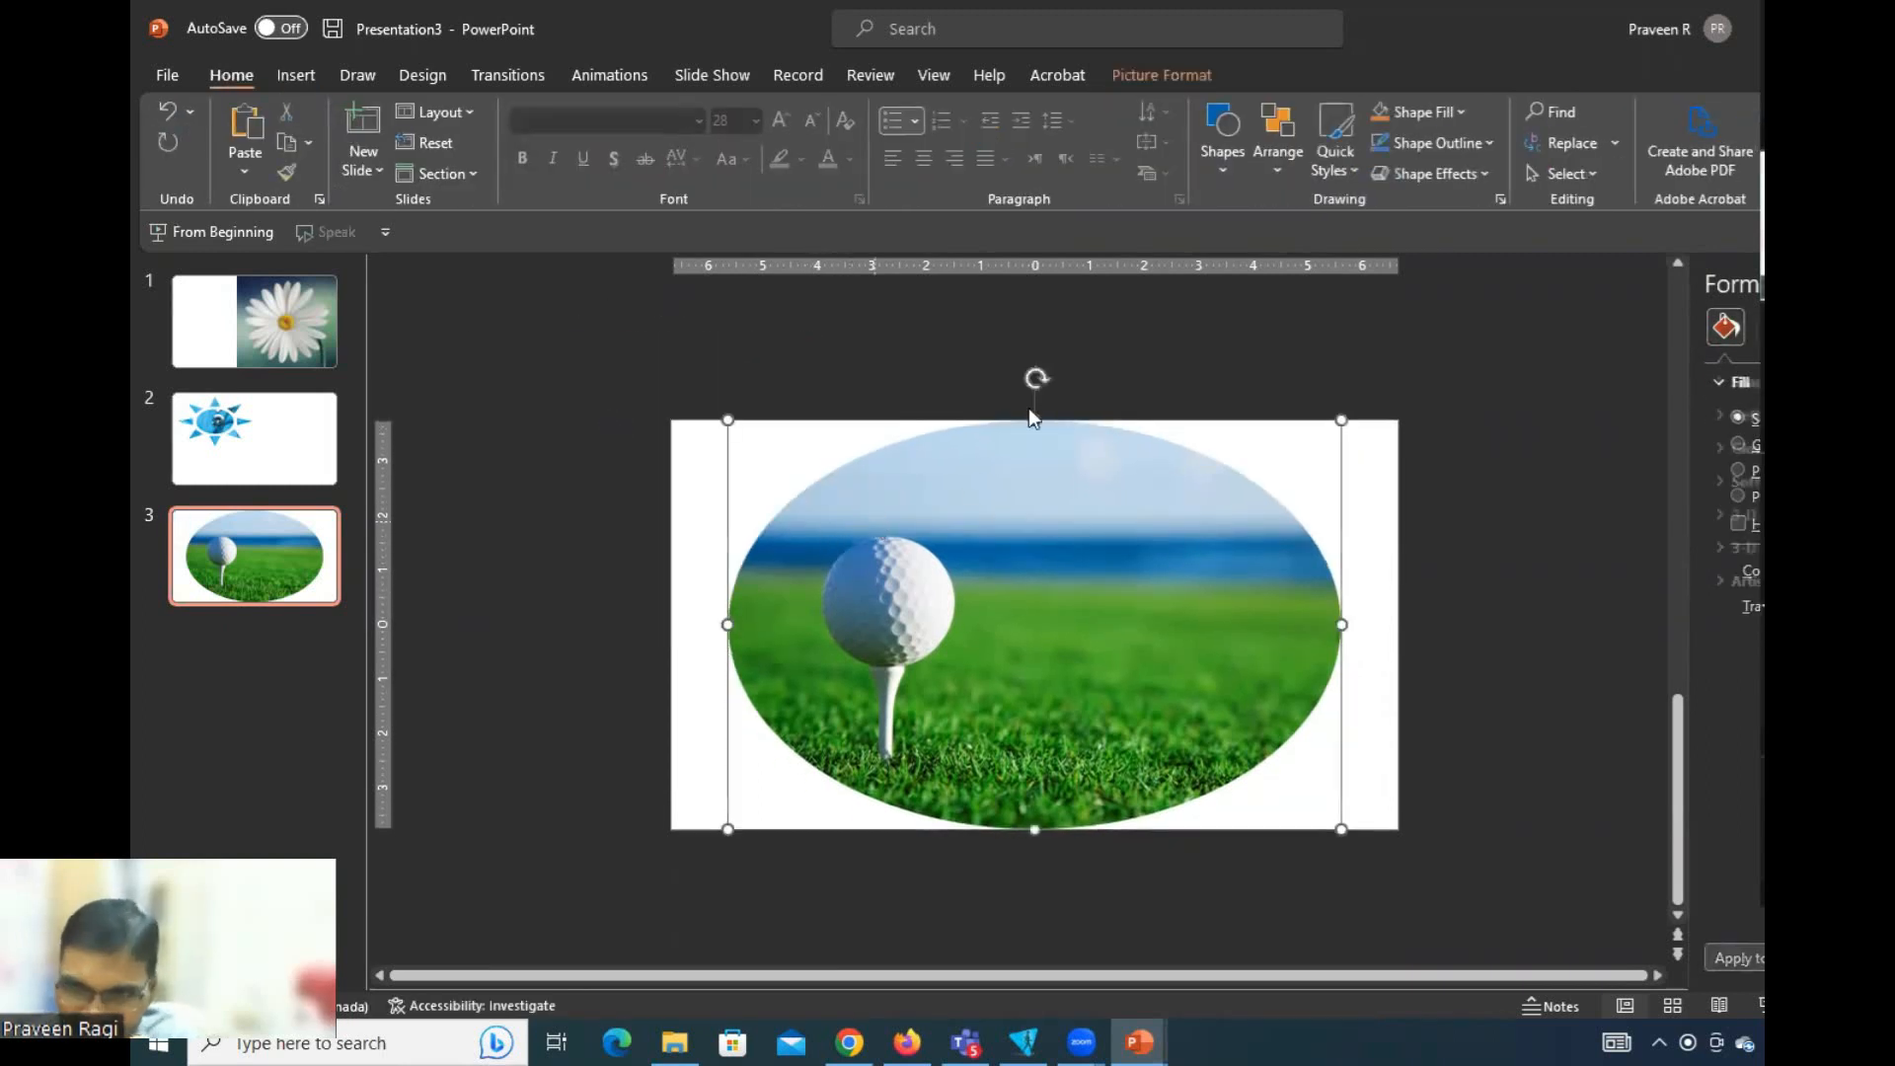
left_click(1176, 75)
left_click(1737, 172)
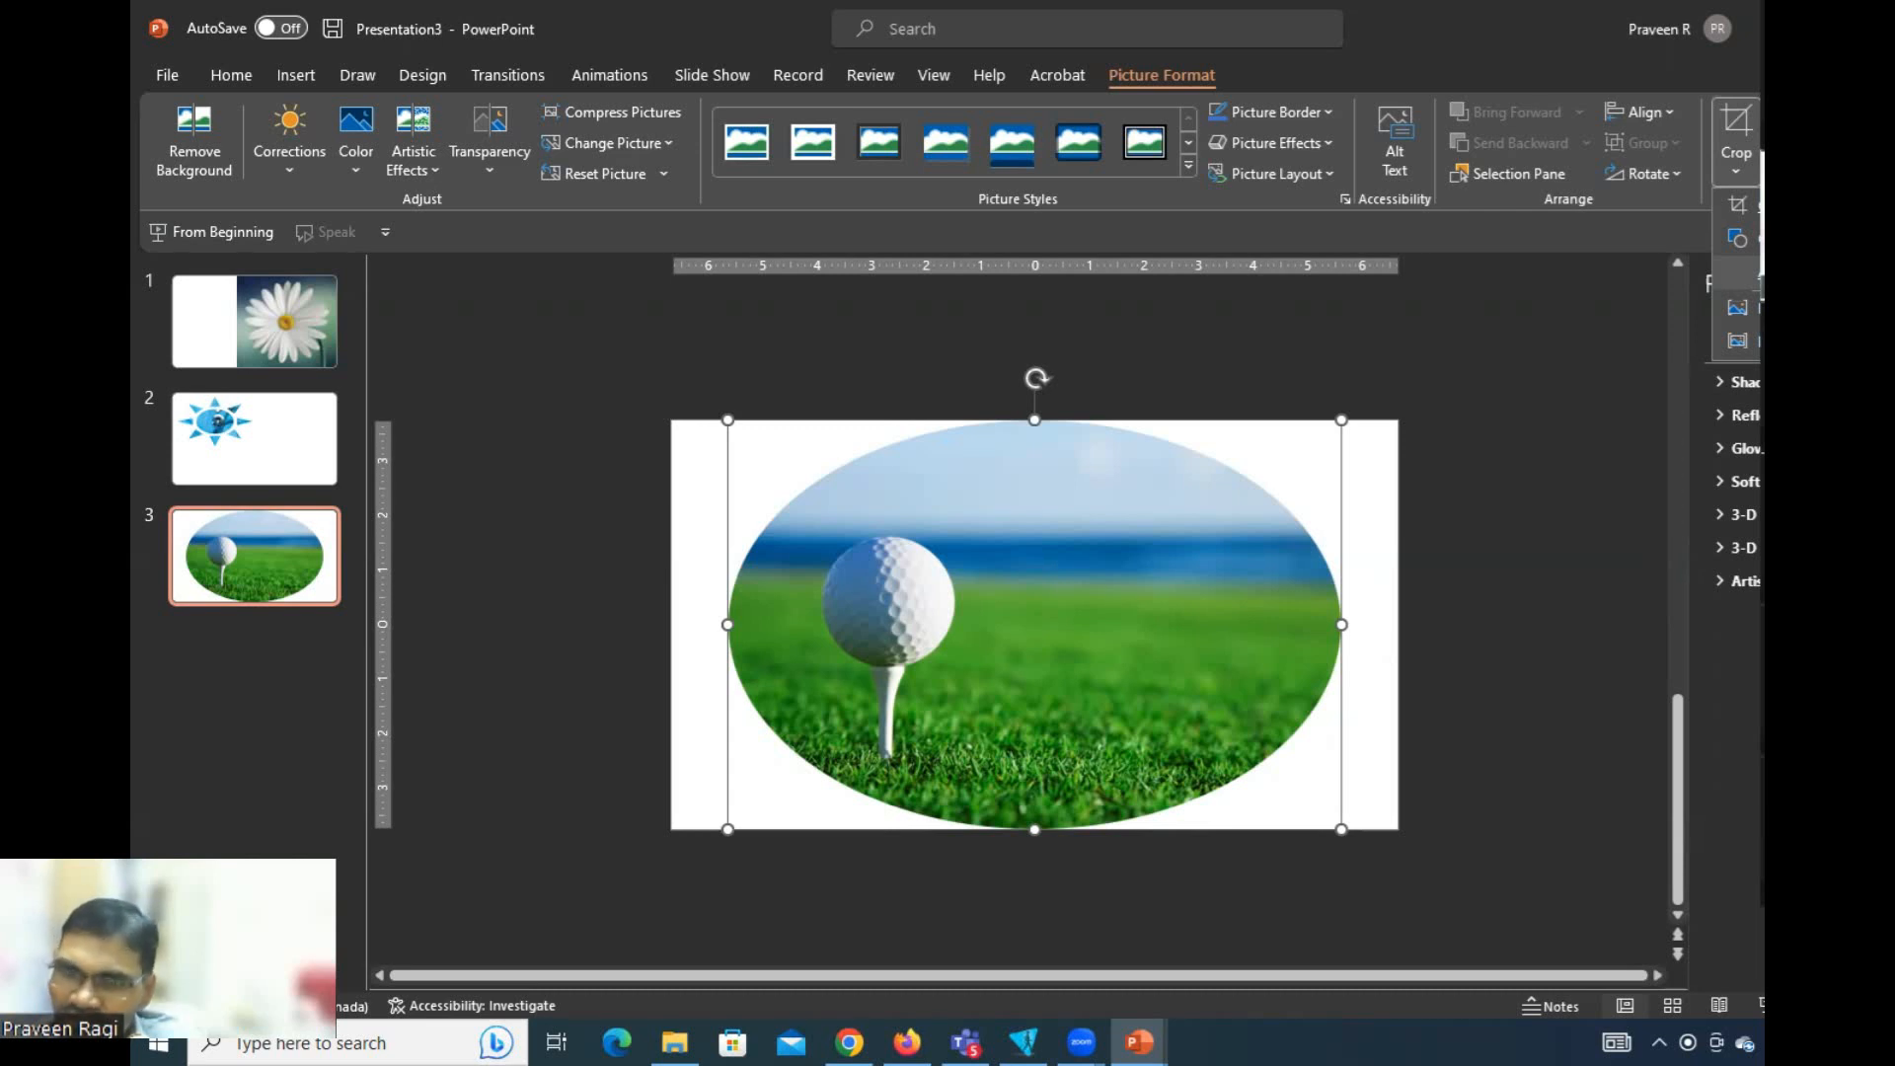
left_click(1319, 303)
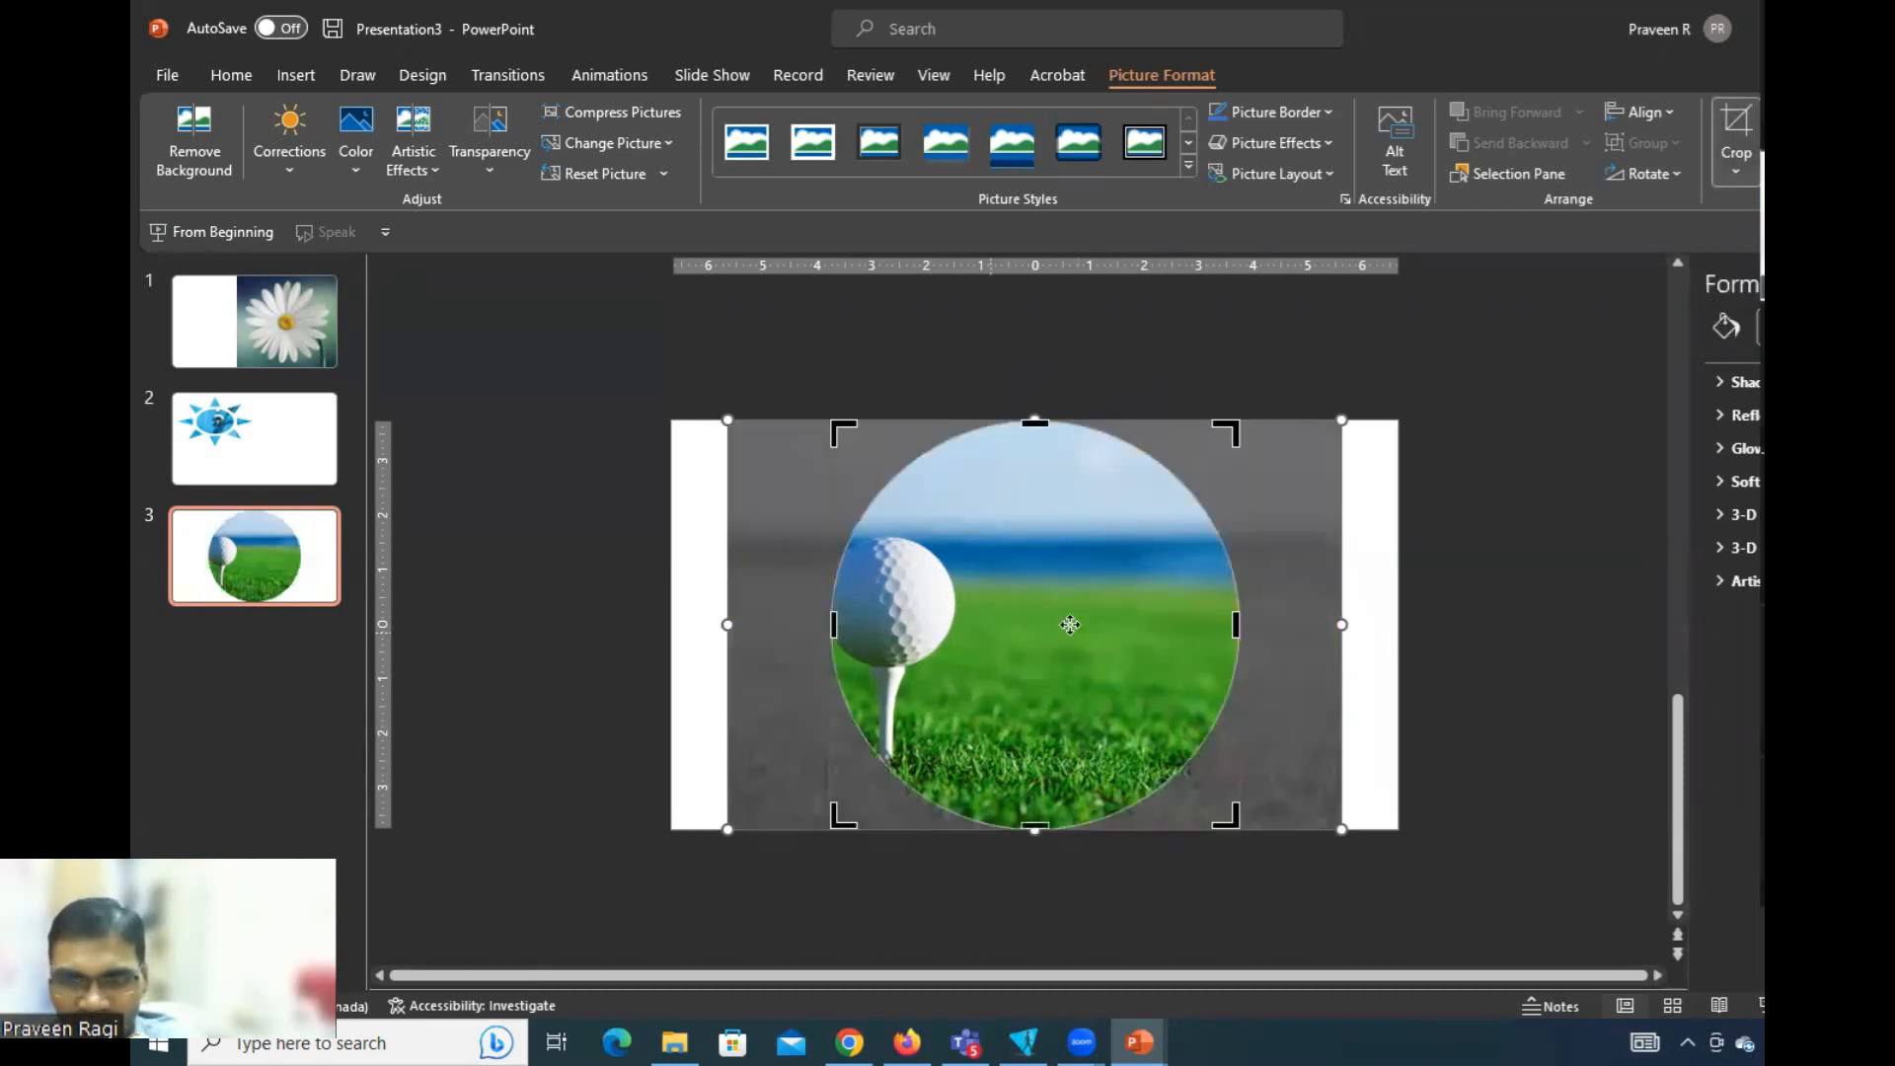
left_click(1002, 379)
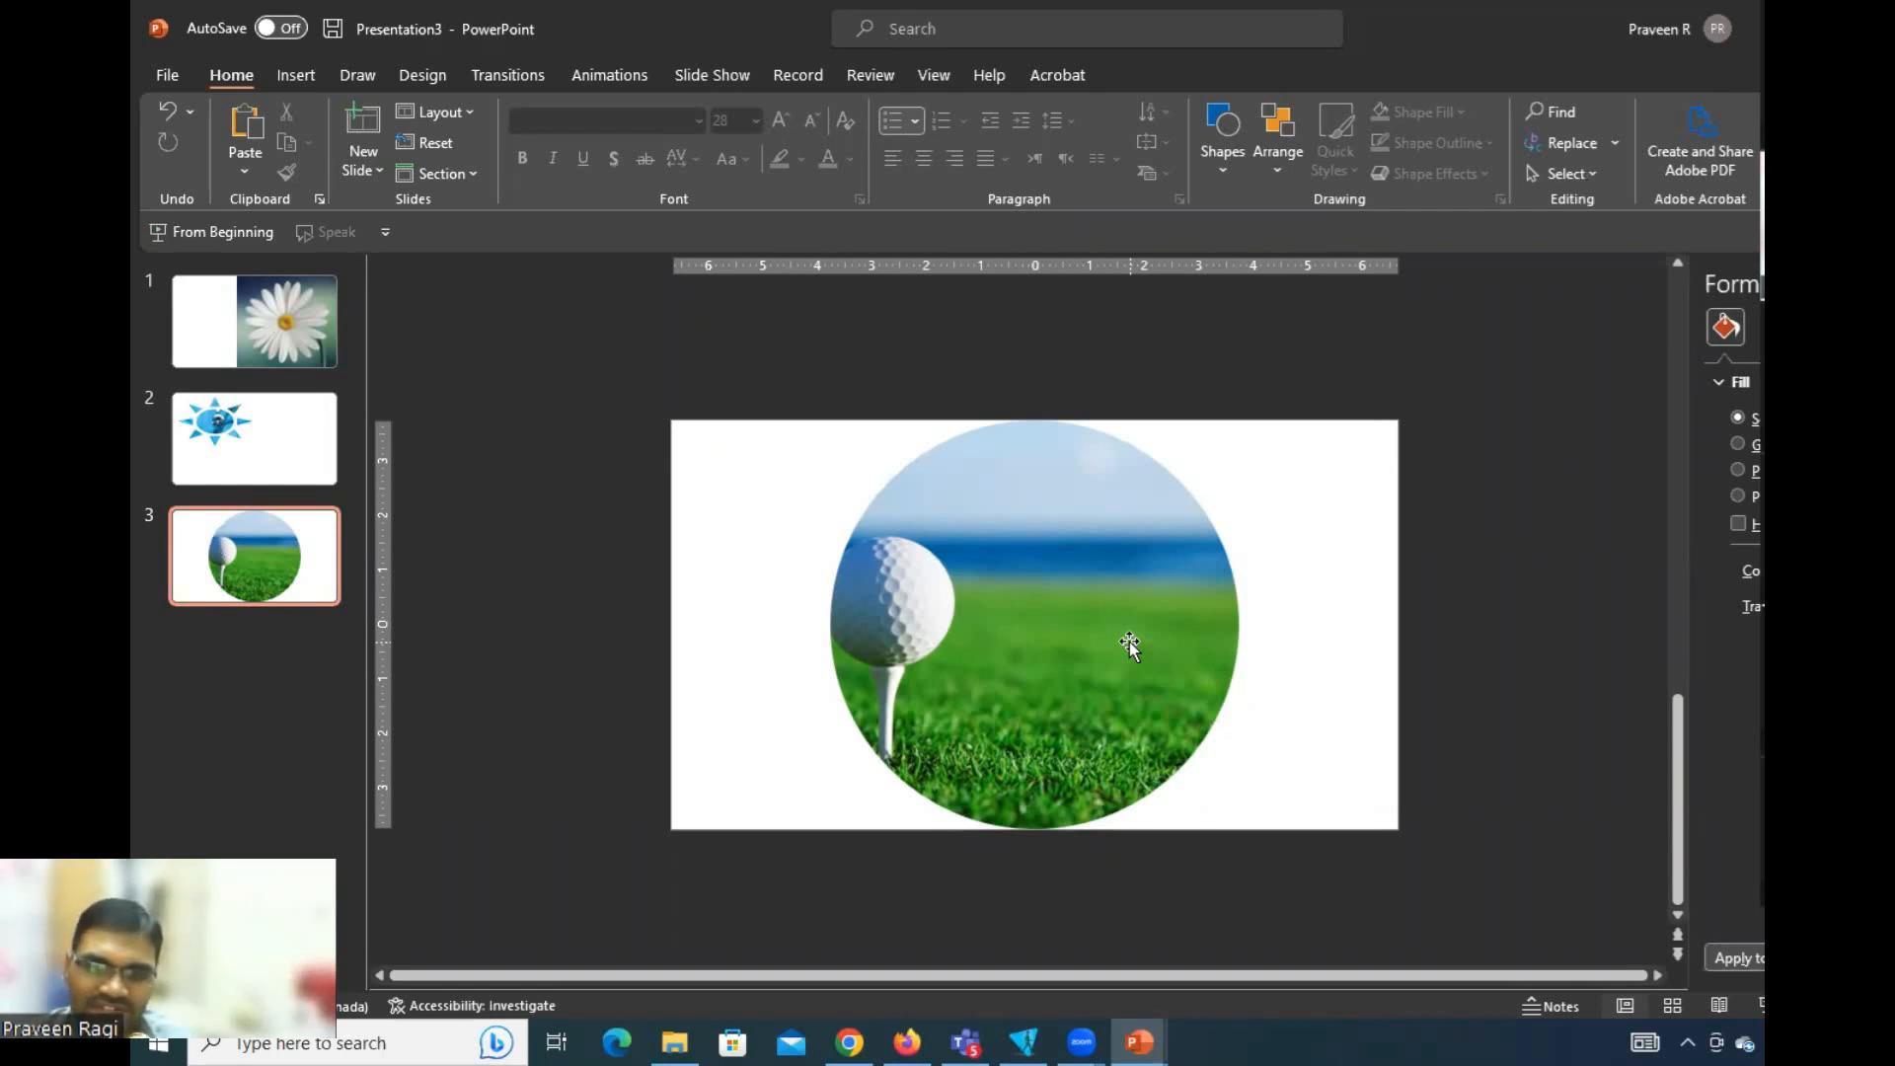
Shift and enlarge the image inside the circular crop frame so the golf ball and tee sit larger at the circle's centre.
left_click(991, 550)
left_click(1161, 75)
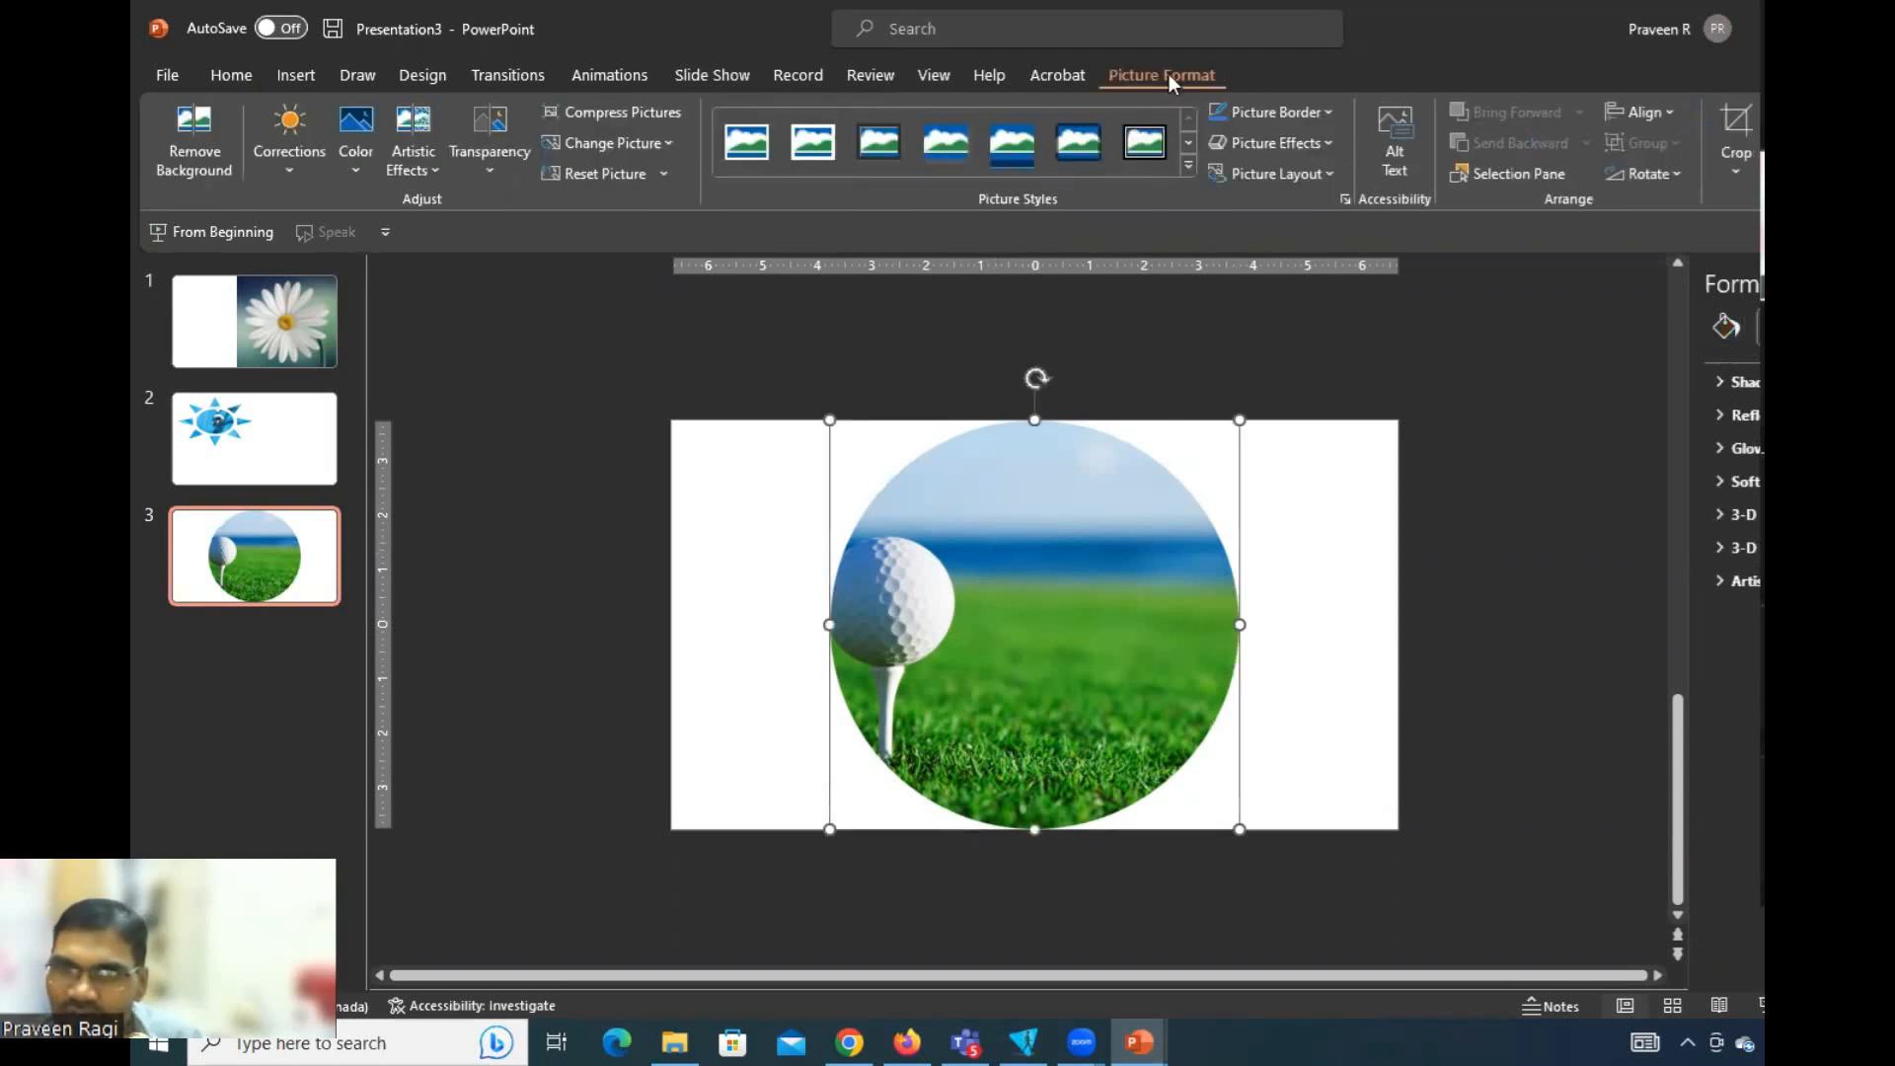
left_click(1735, 128)
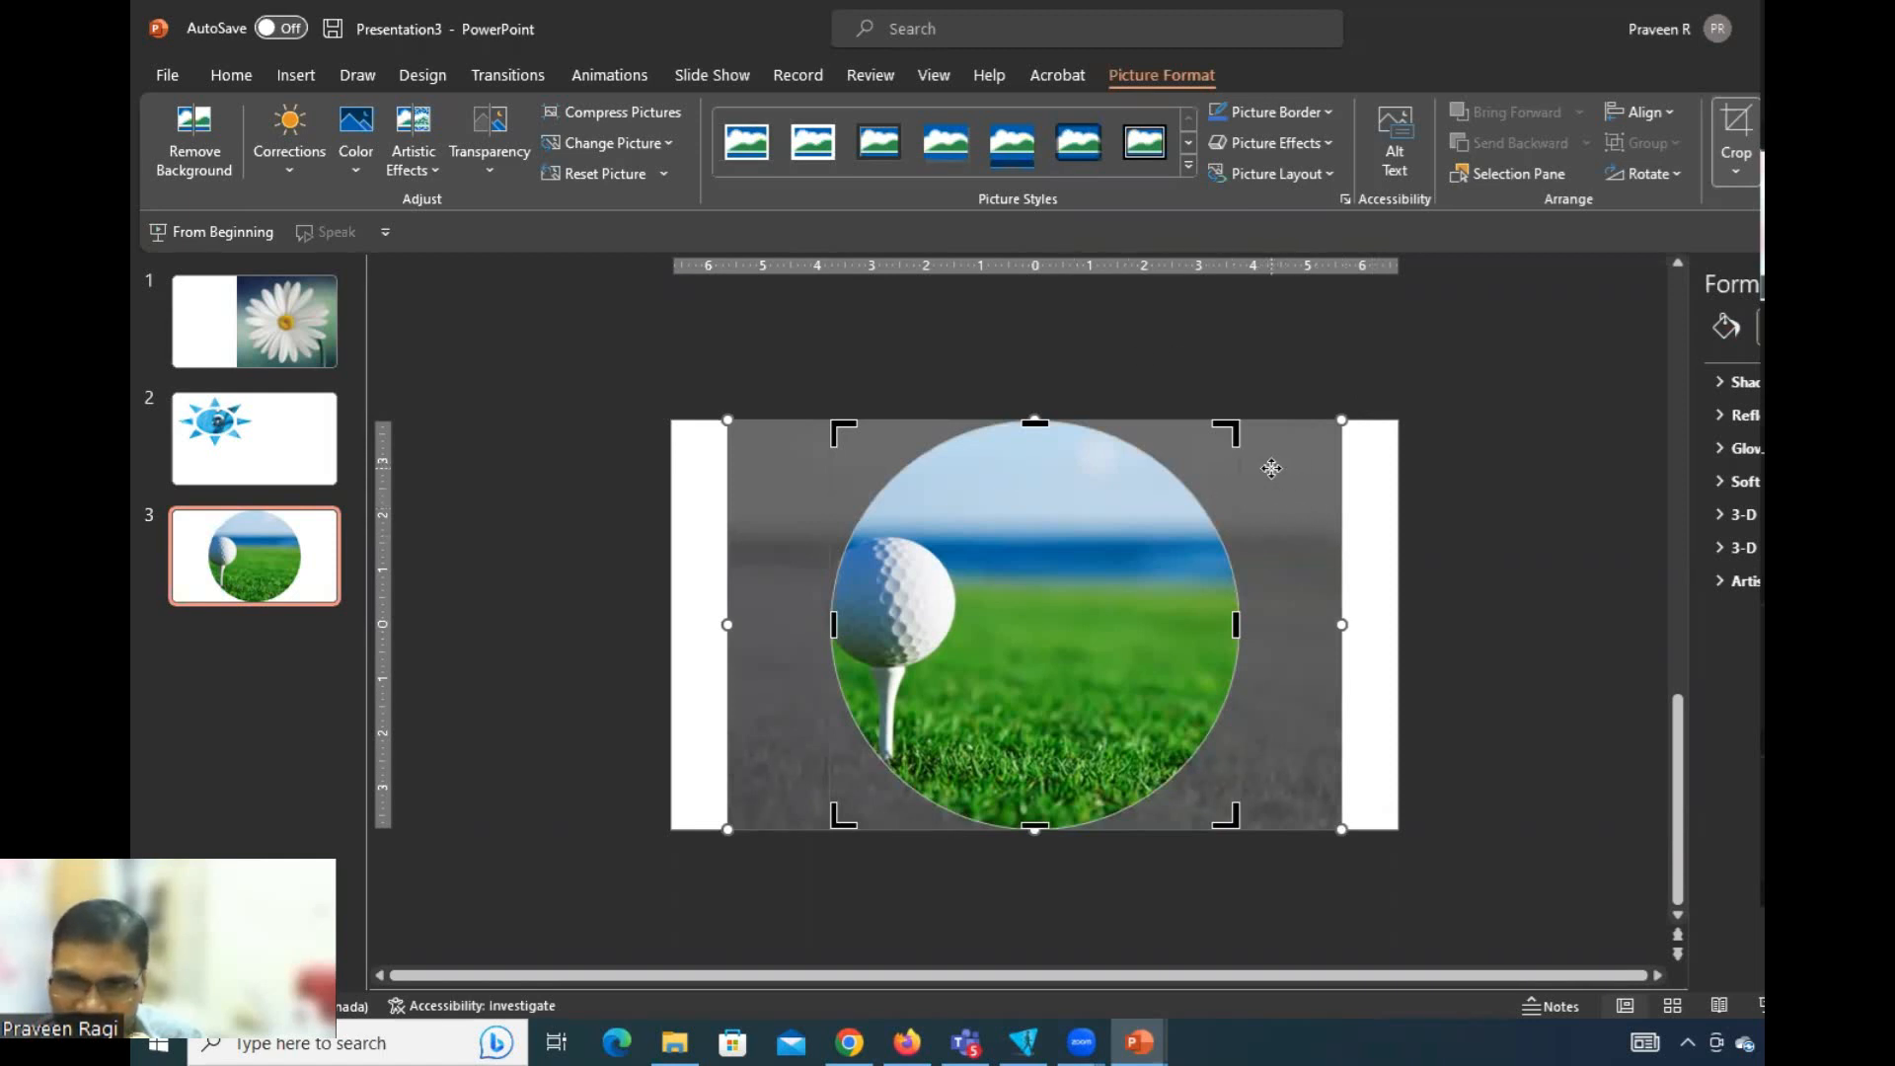
left_click_drag(1252, 479, 1344, 477)
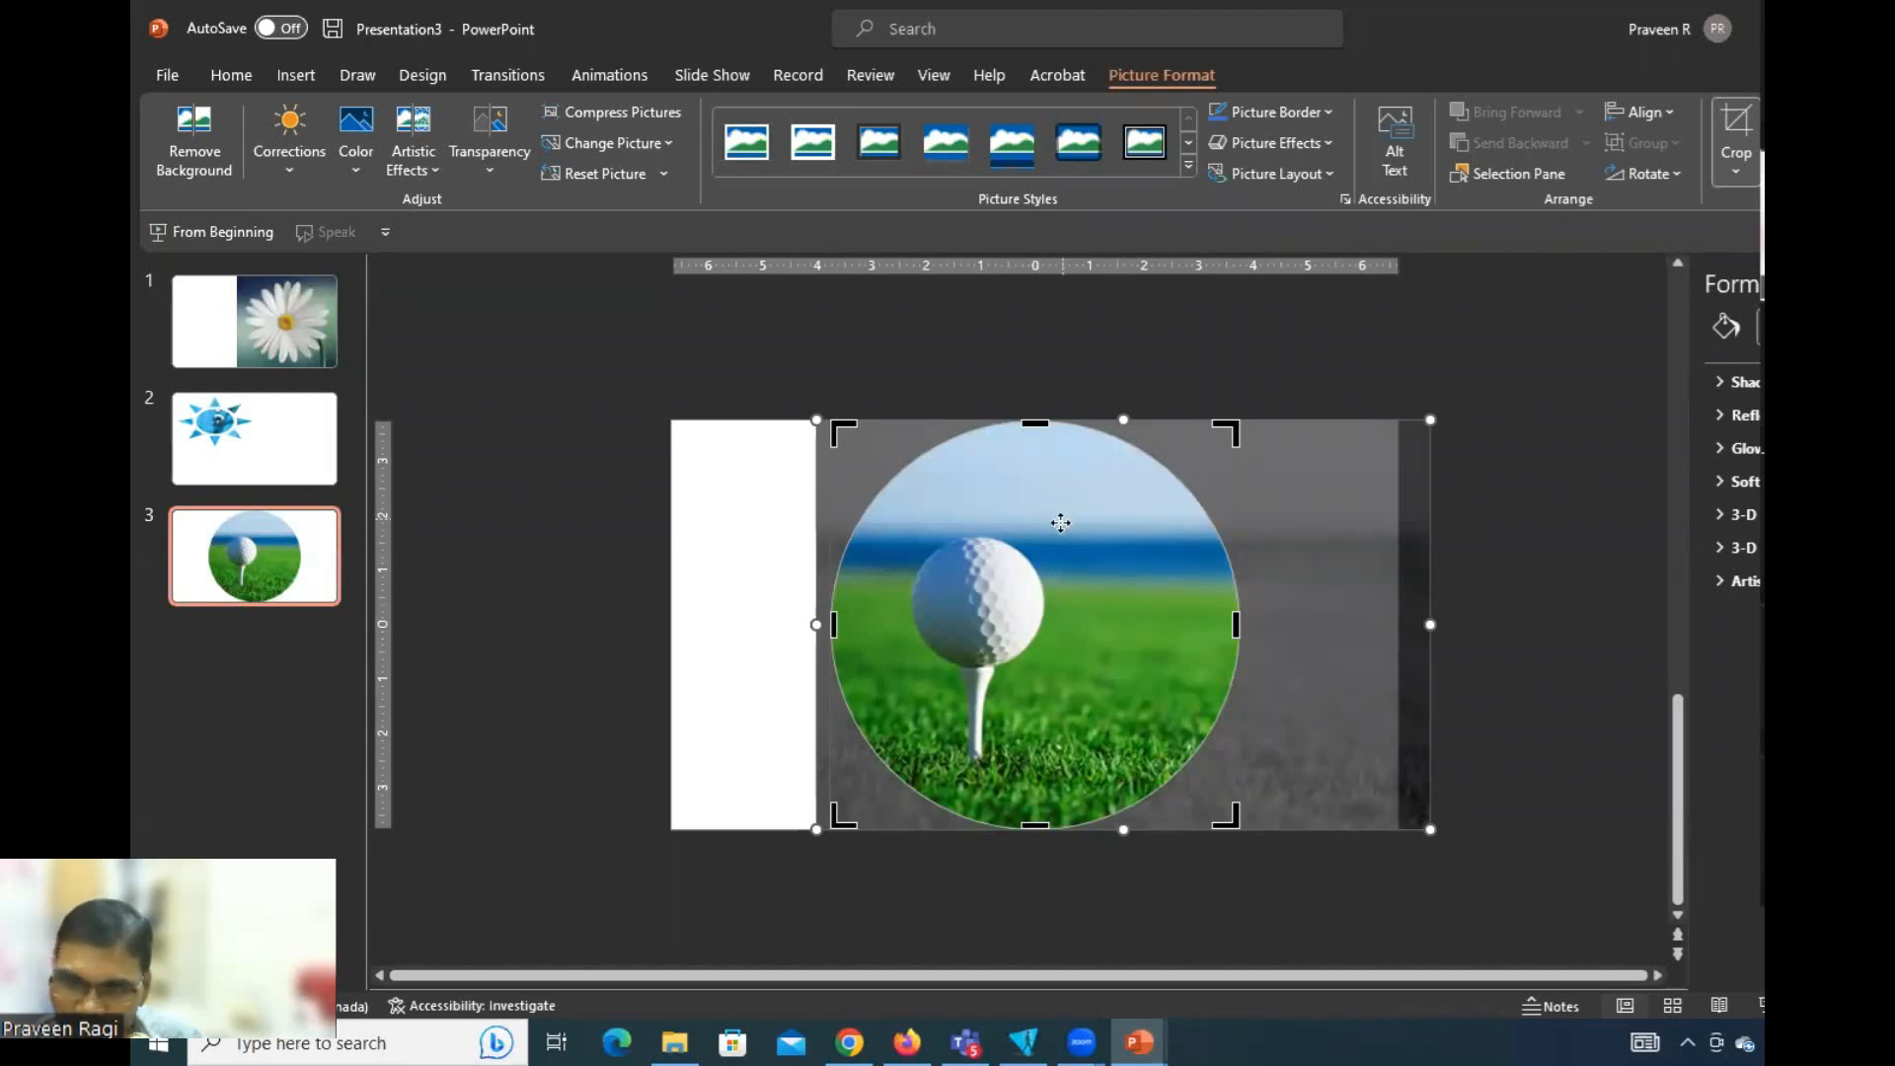
left_click_drag(1430, 420, 1568, 343)
left_click_drag(1568, 827, 1647, 883)
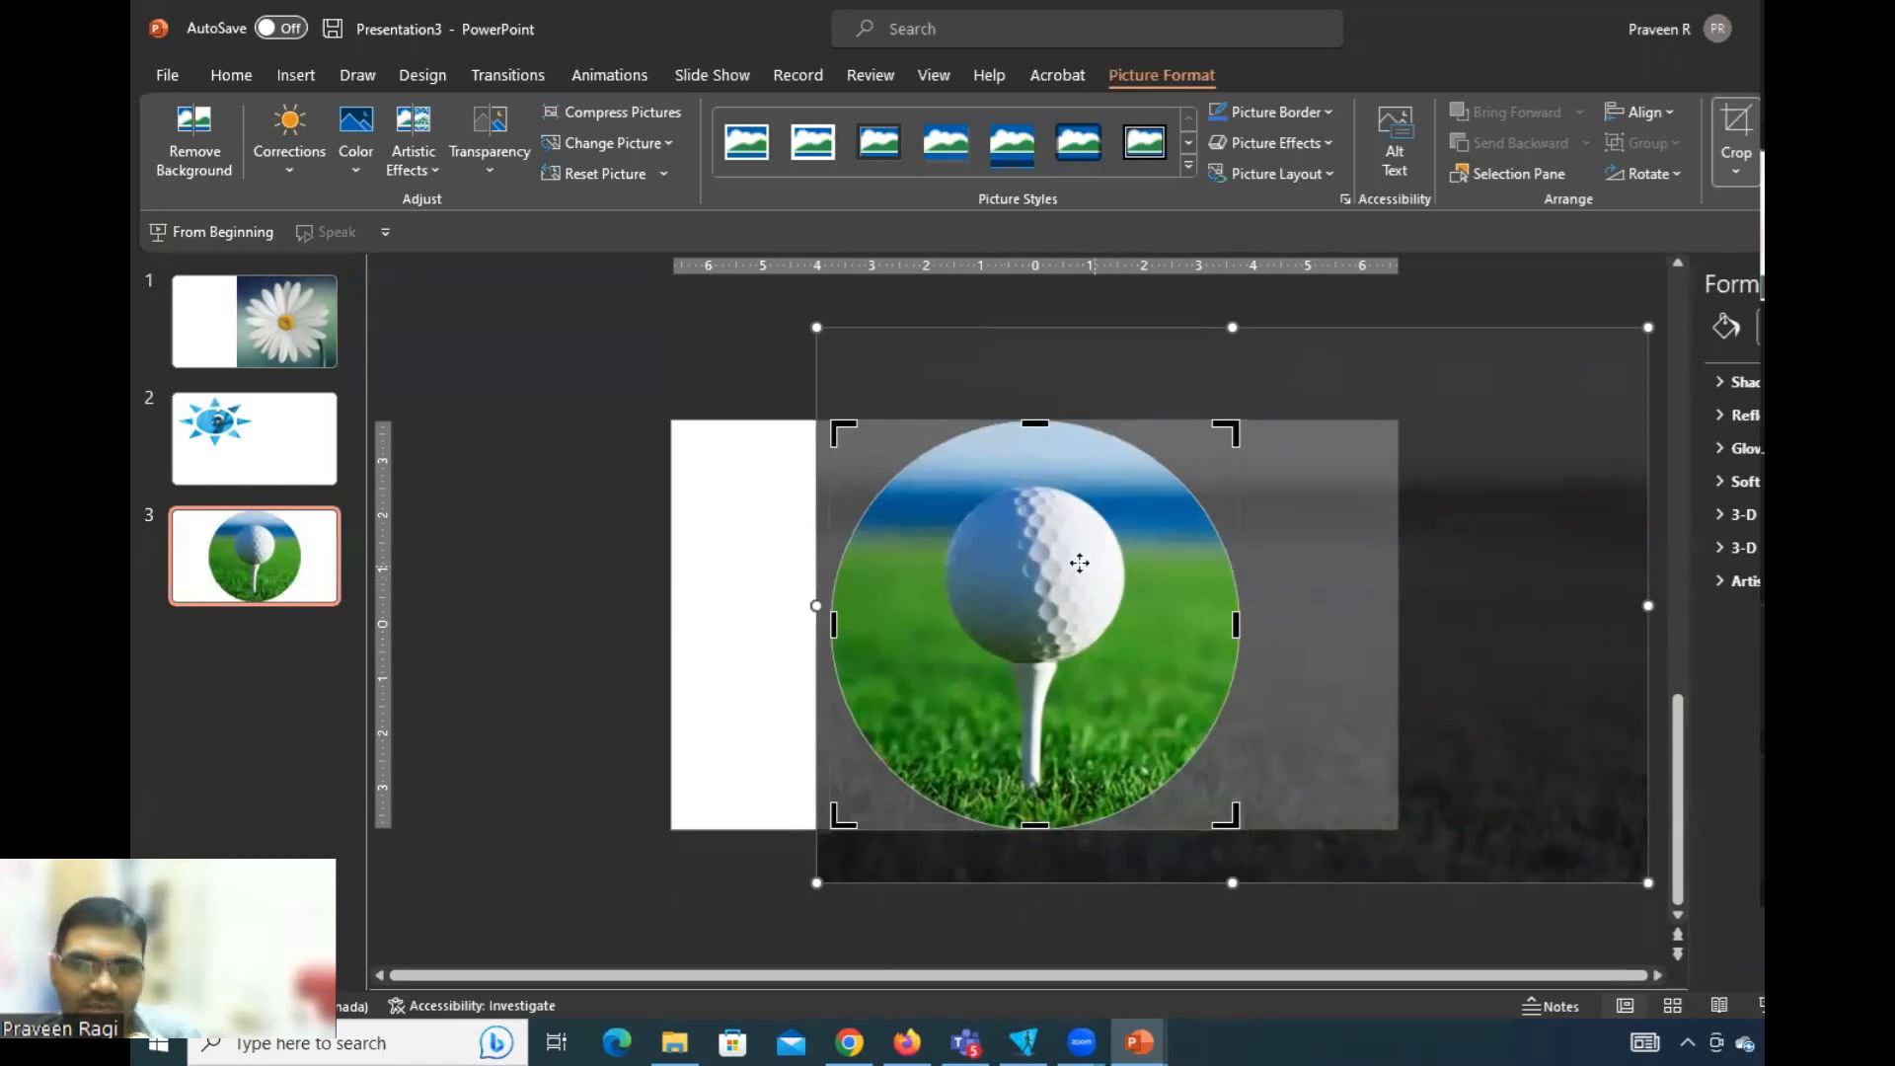
left_click(694, 478)
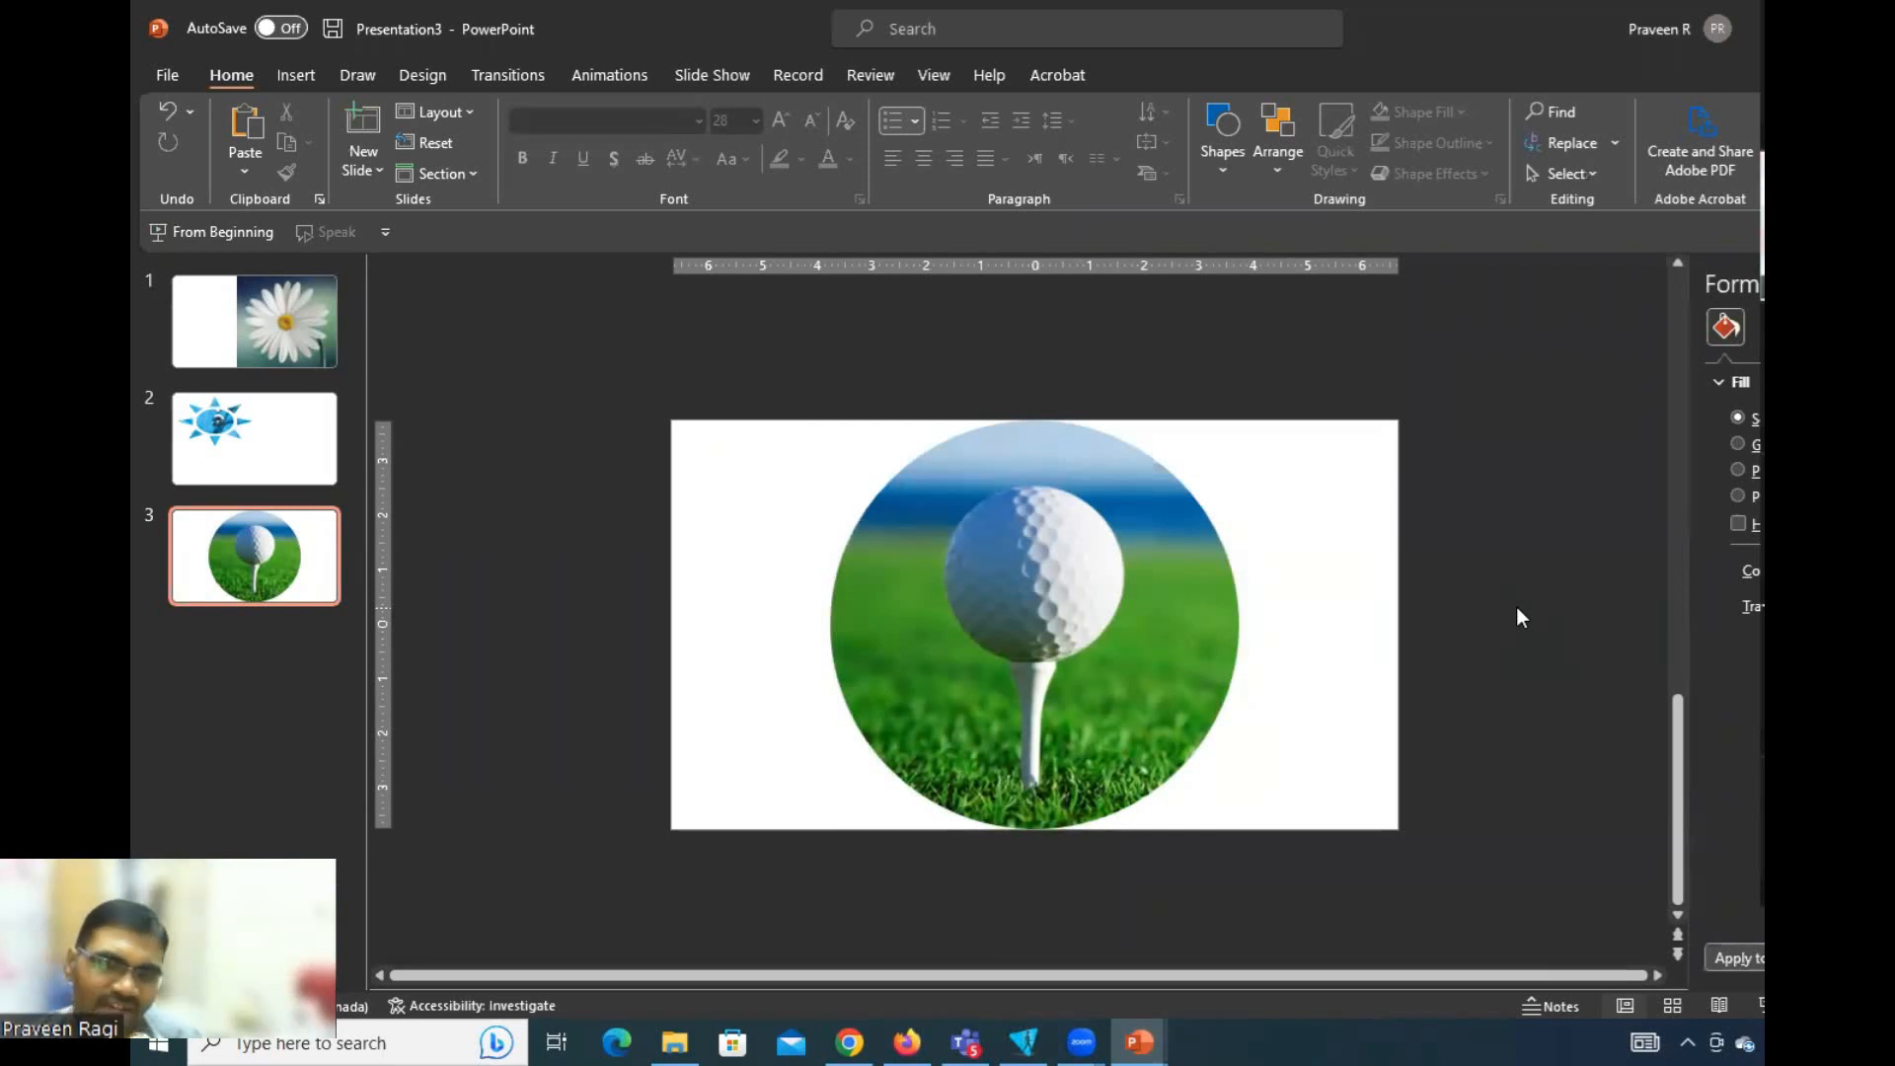
left_click(1105, 589)
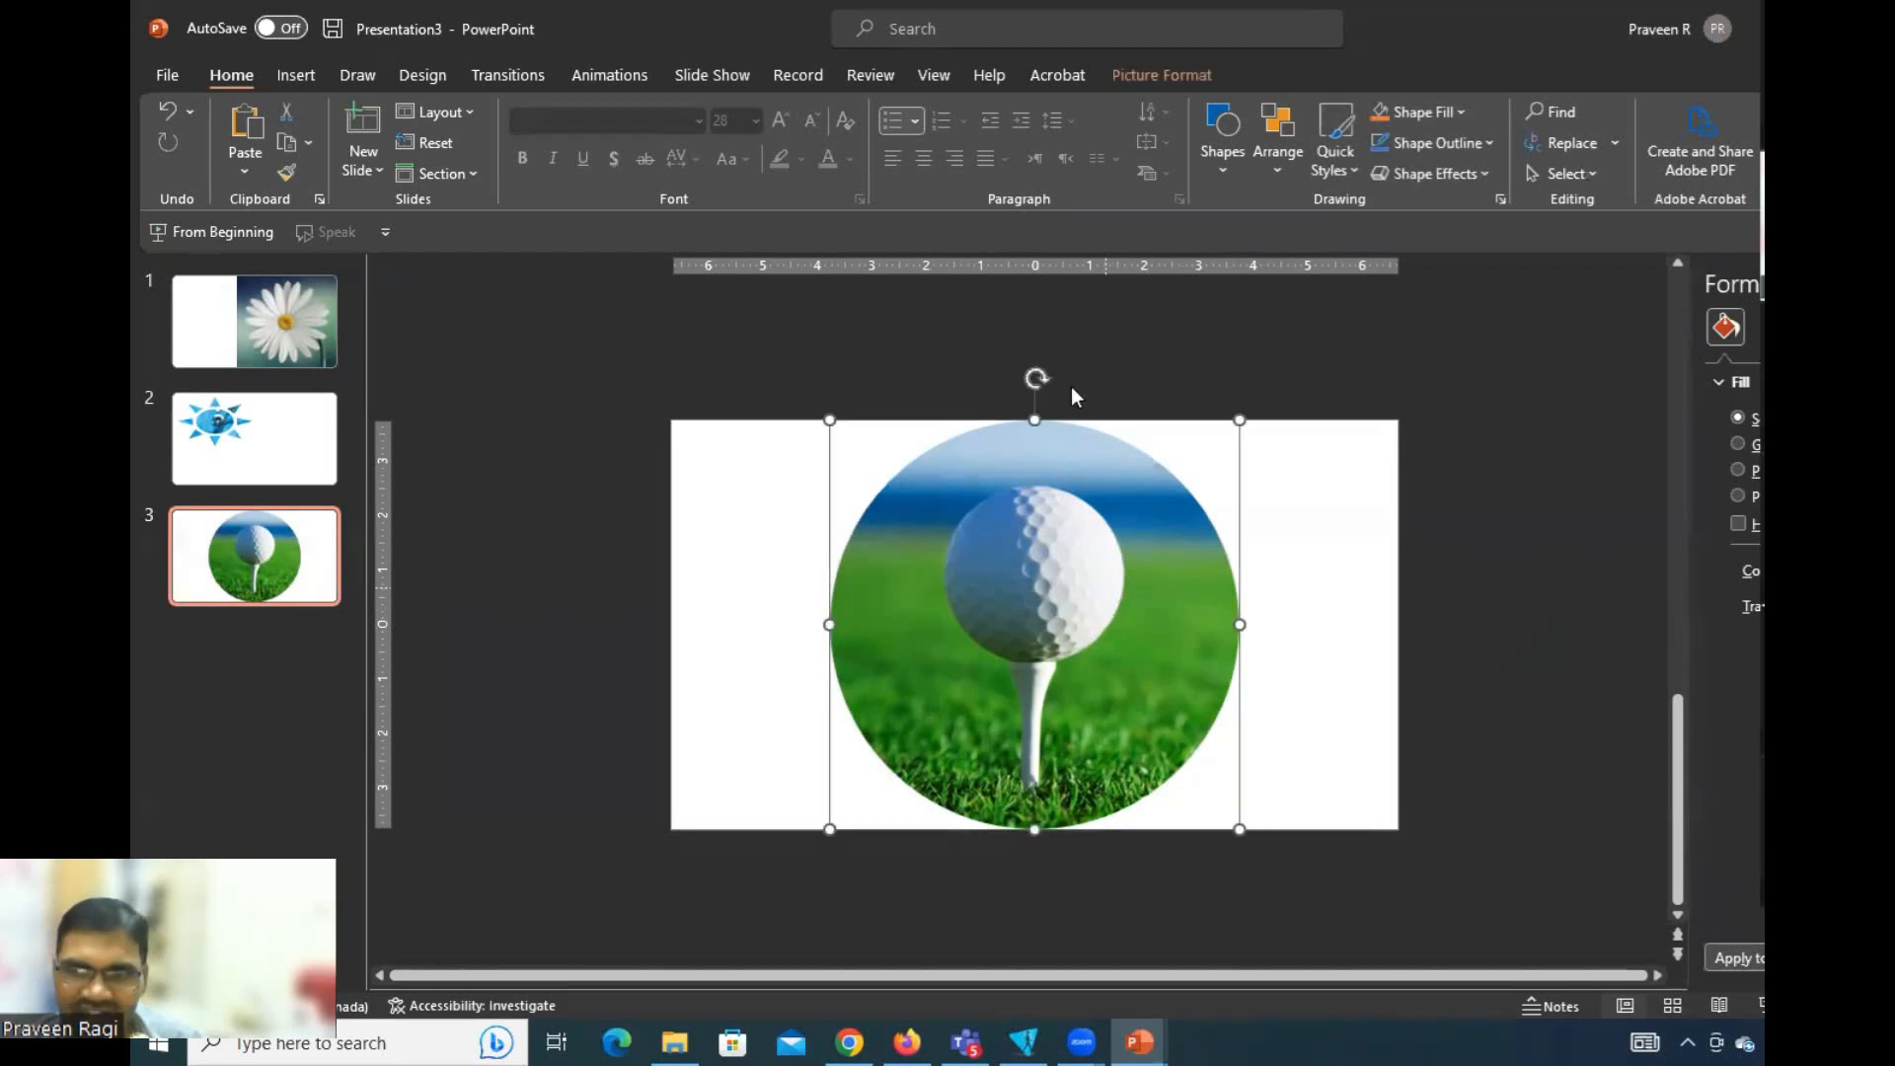
left_click(375, 304)
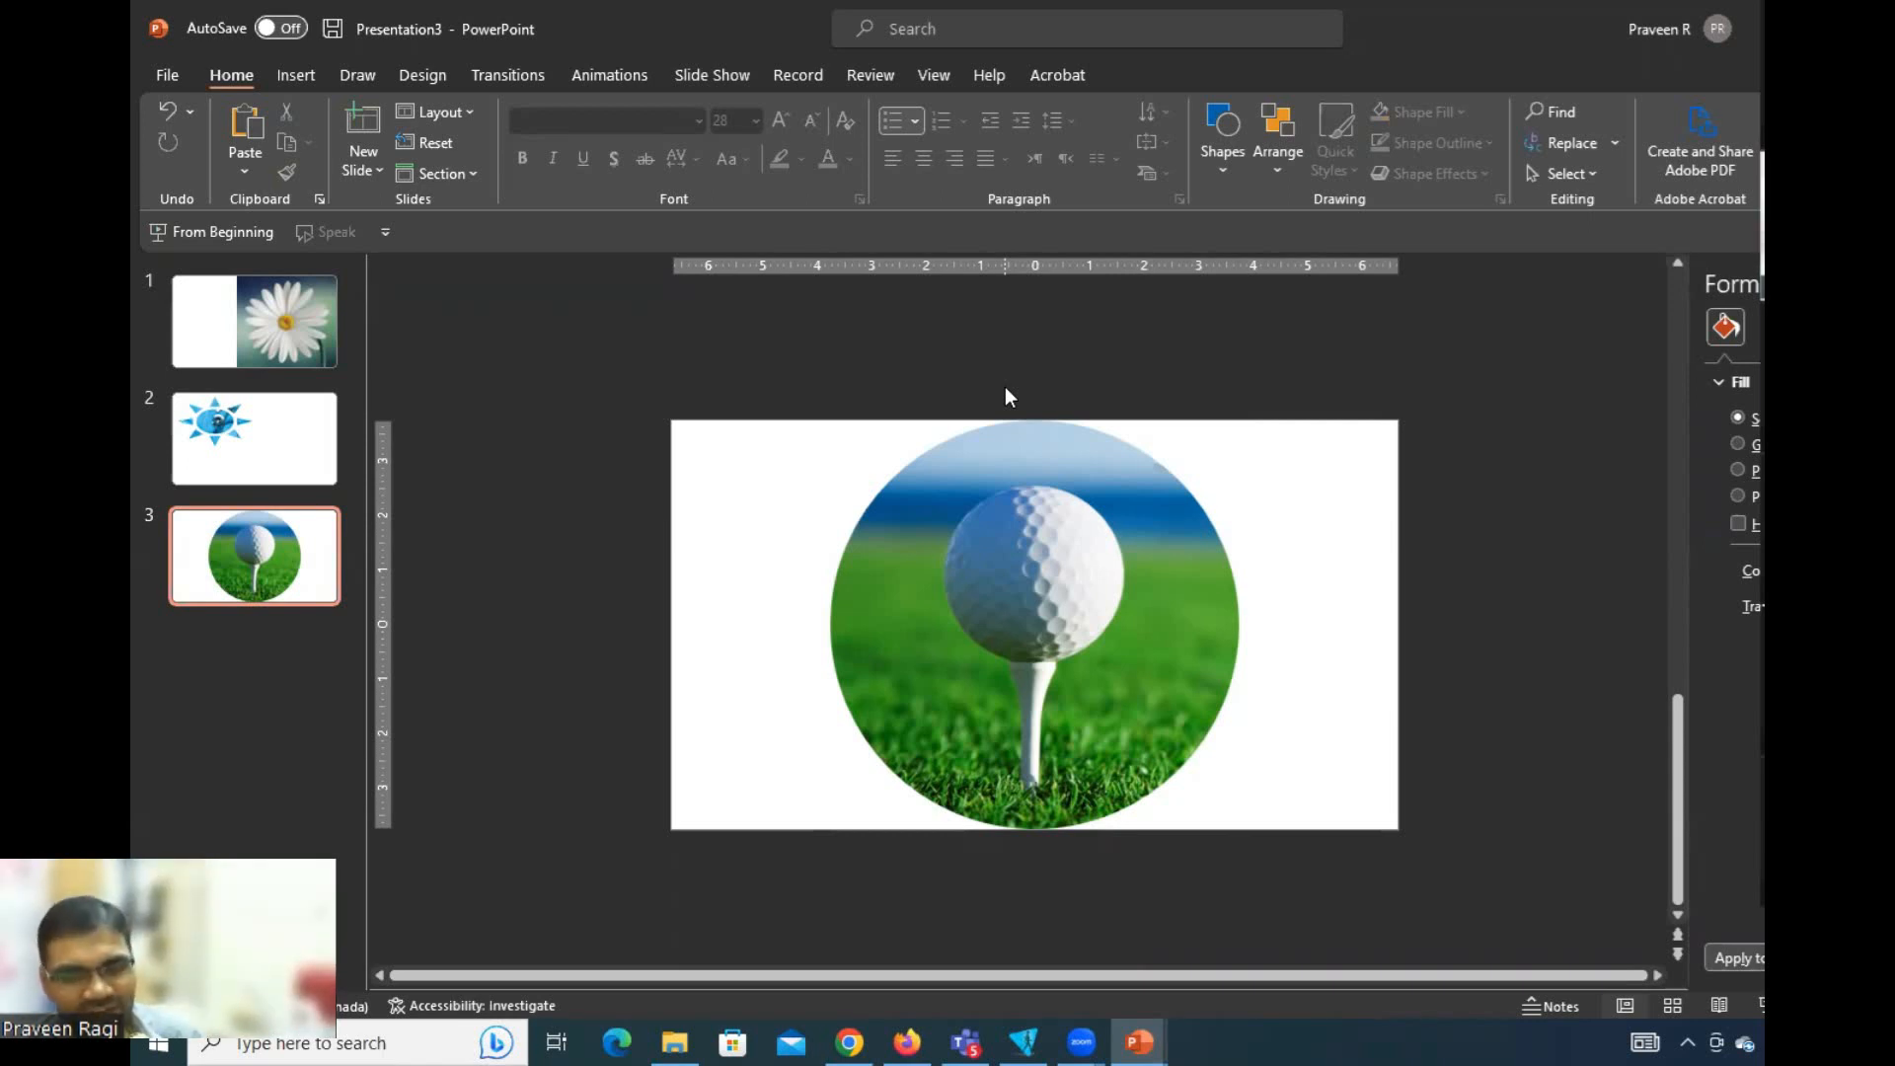
left_click(1041, 465)
left_click(1135, 391)
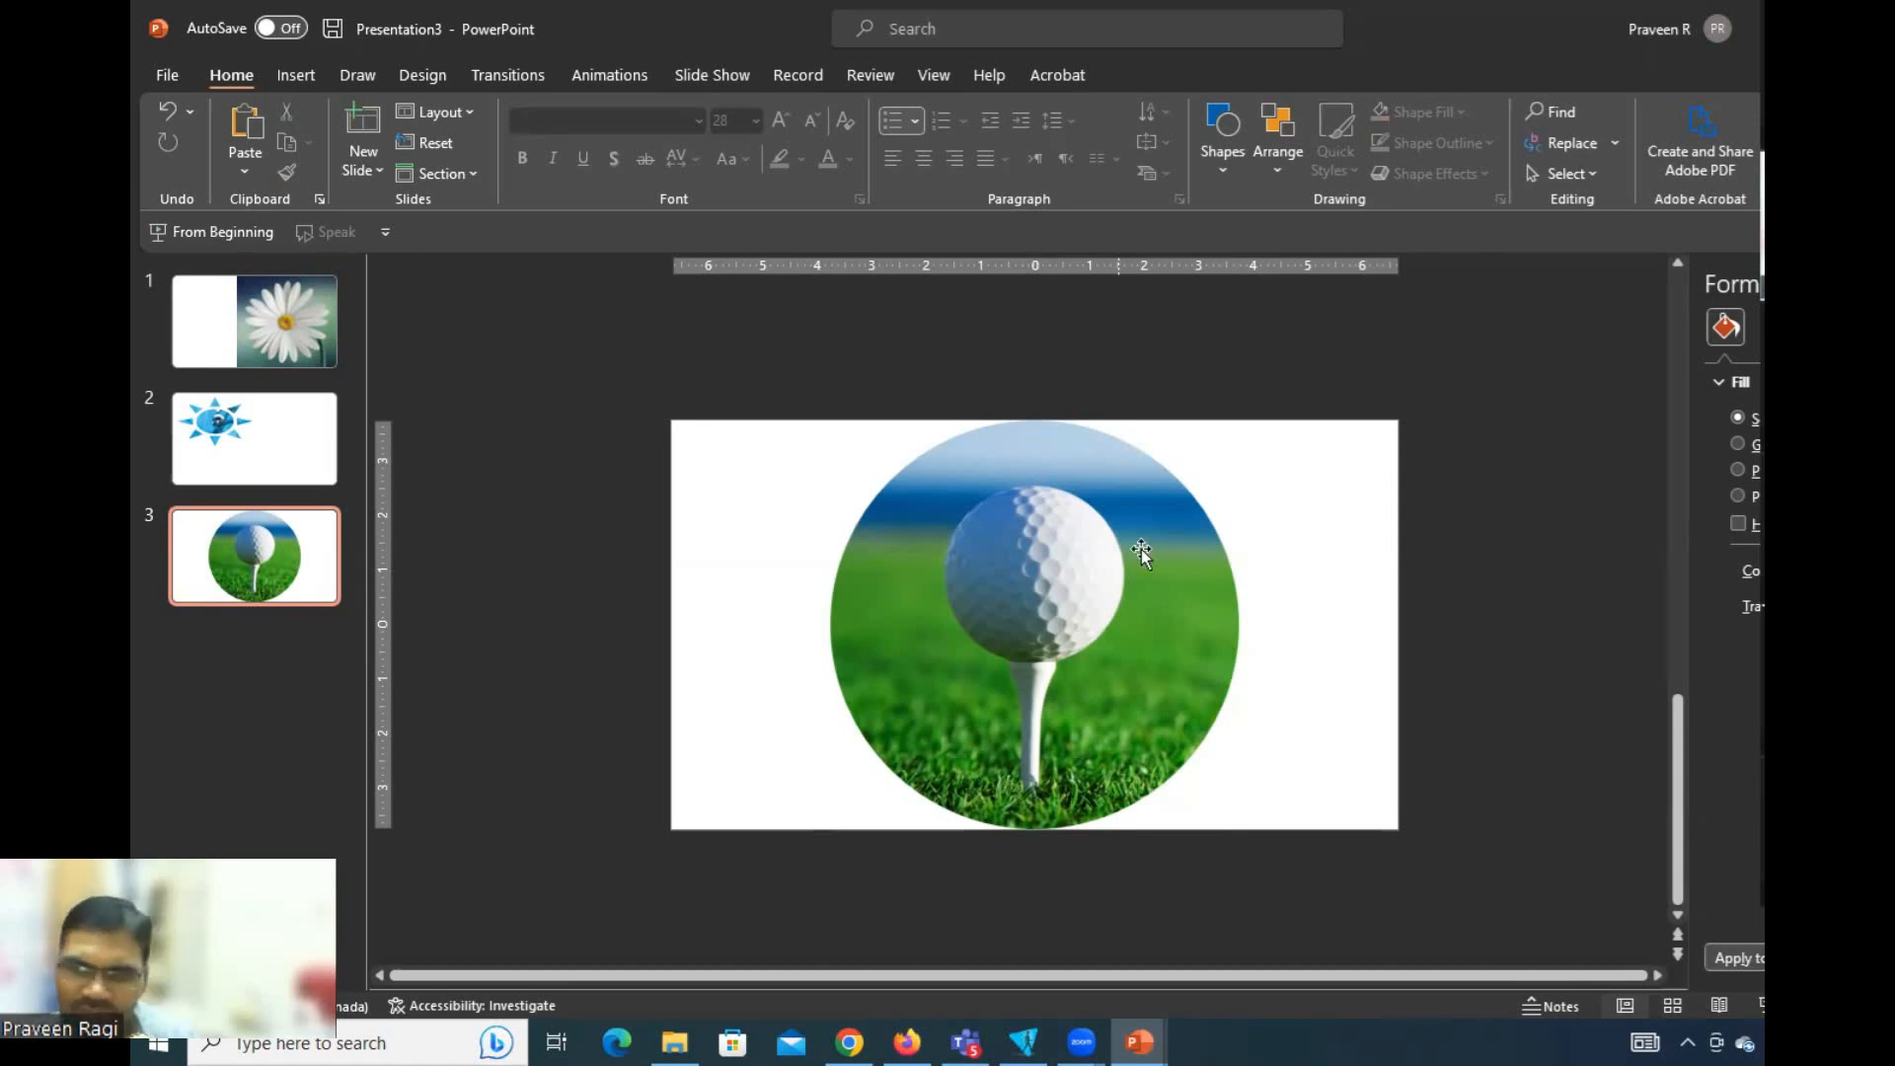
Crop the circular golf ball picture on slide 3 to the Cloud shape from the basic shapes.
left_click(1079, 574)
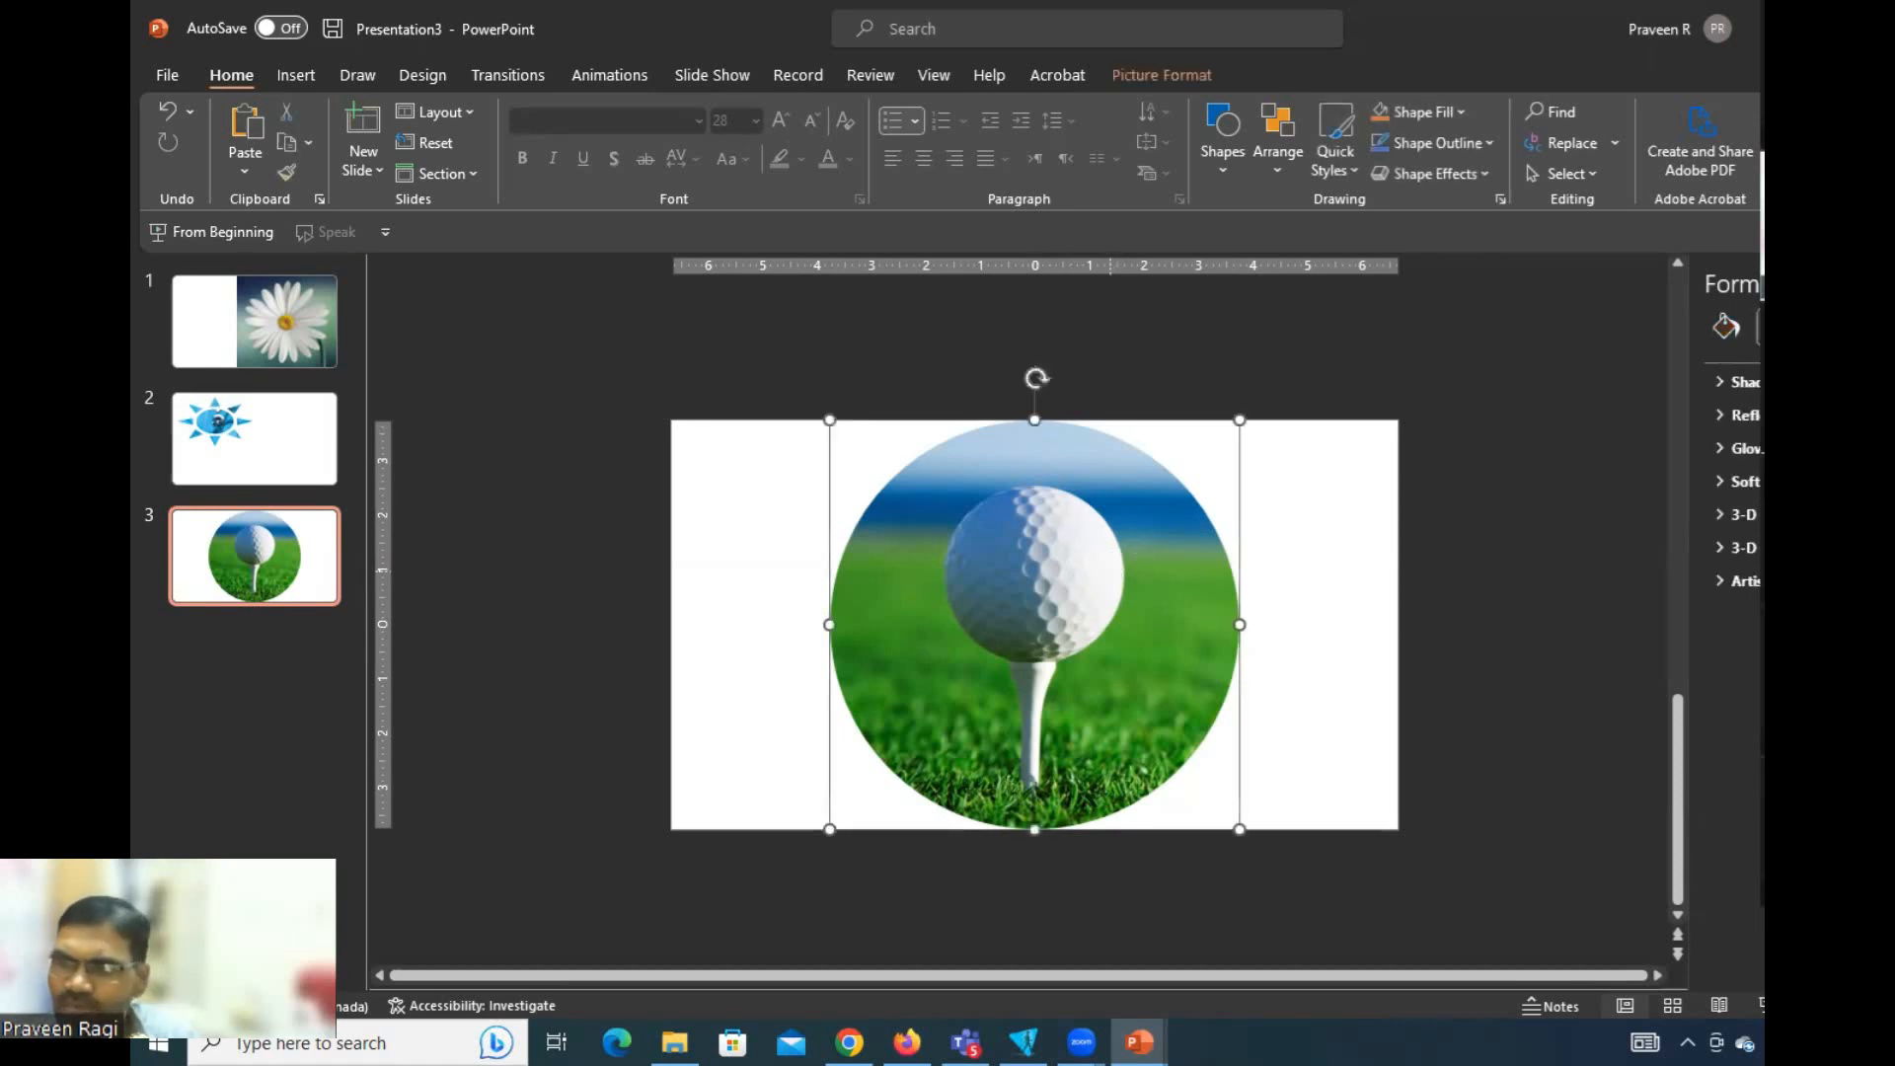
left_click(1162, 75)
left_click(1737, 172)
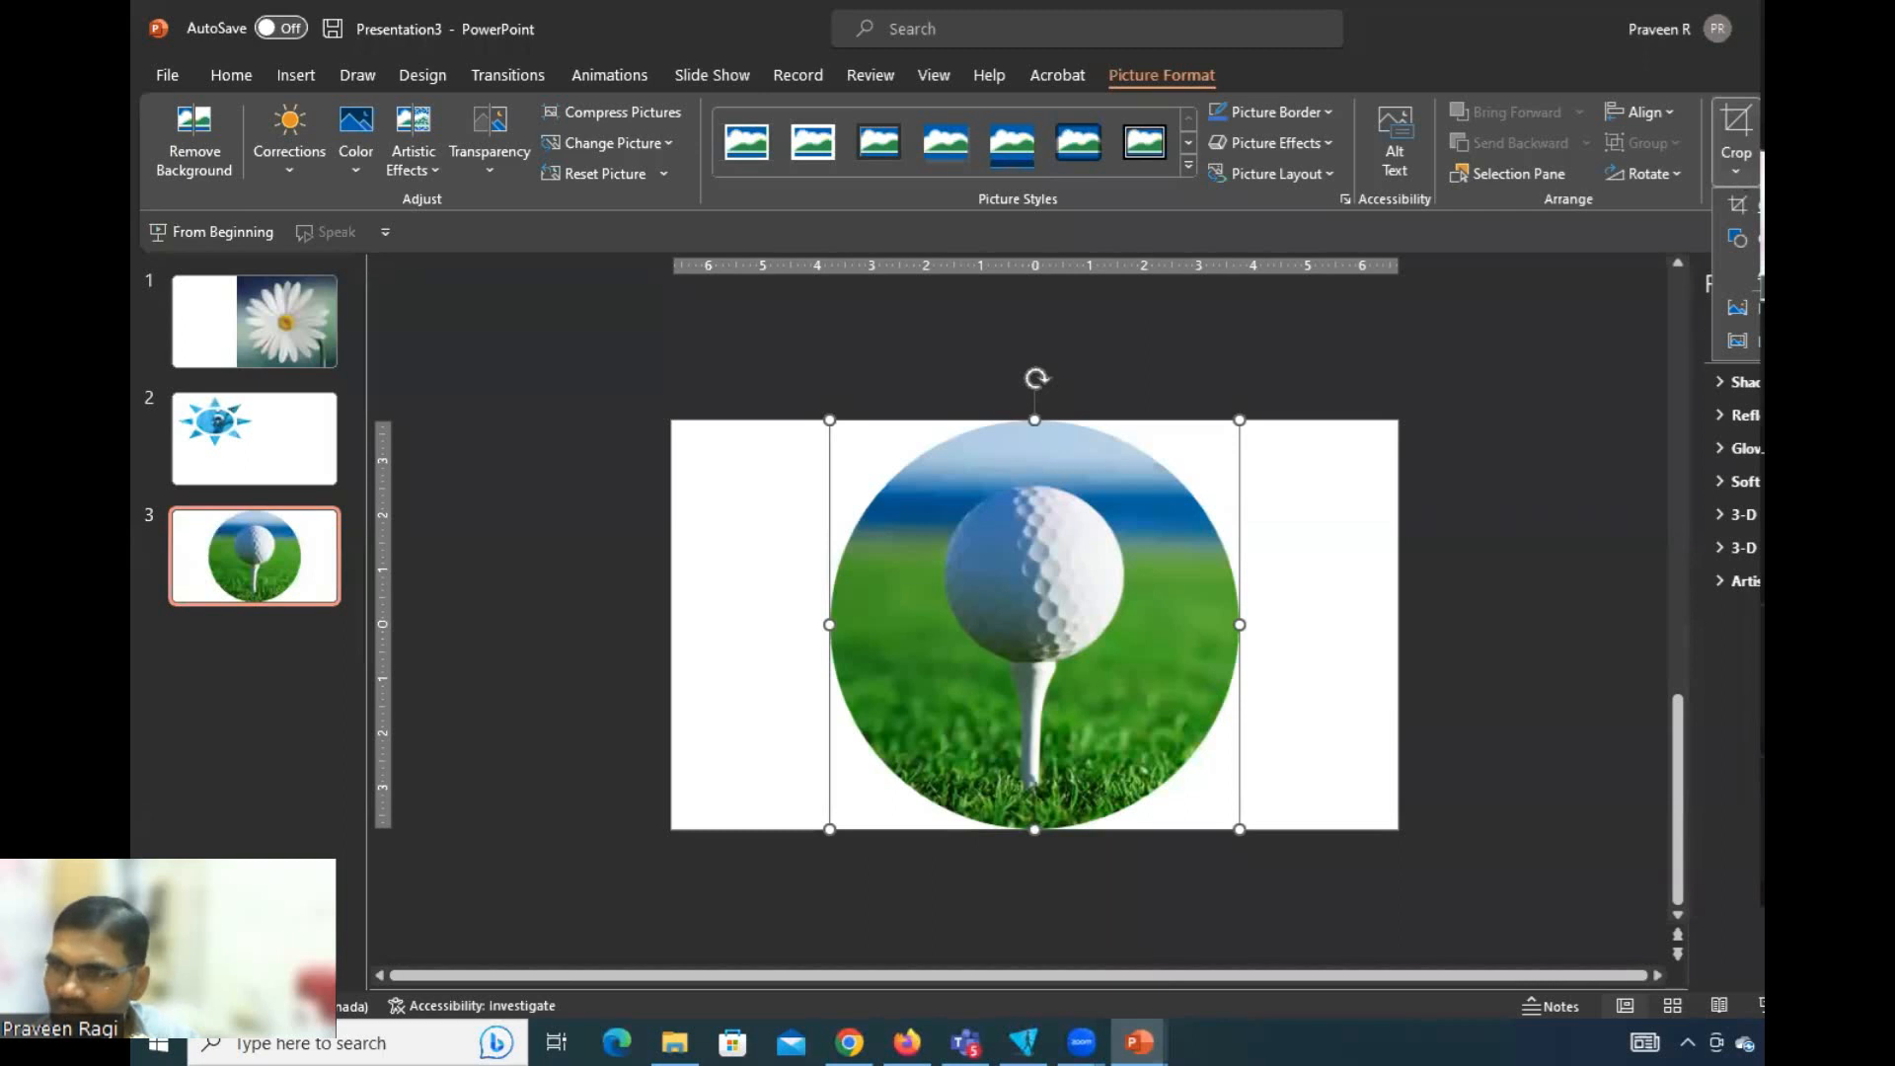
mouse_move(1737, 239)
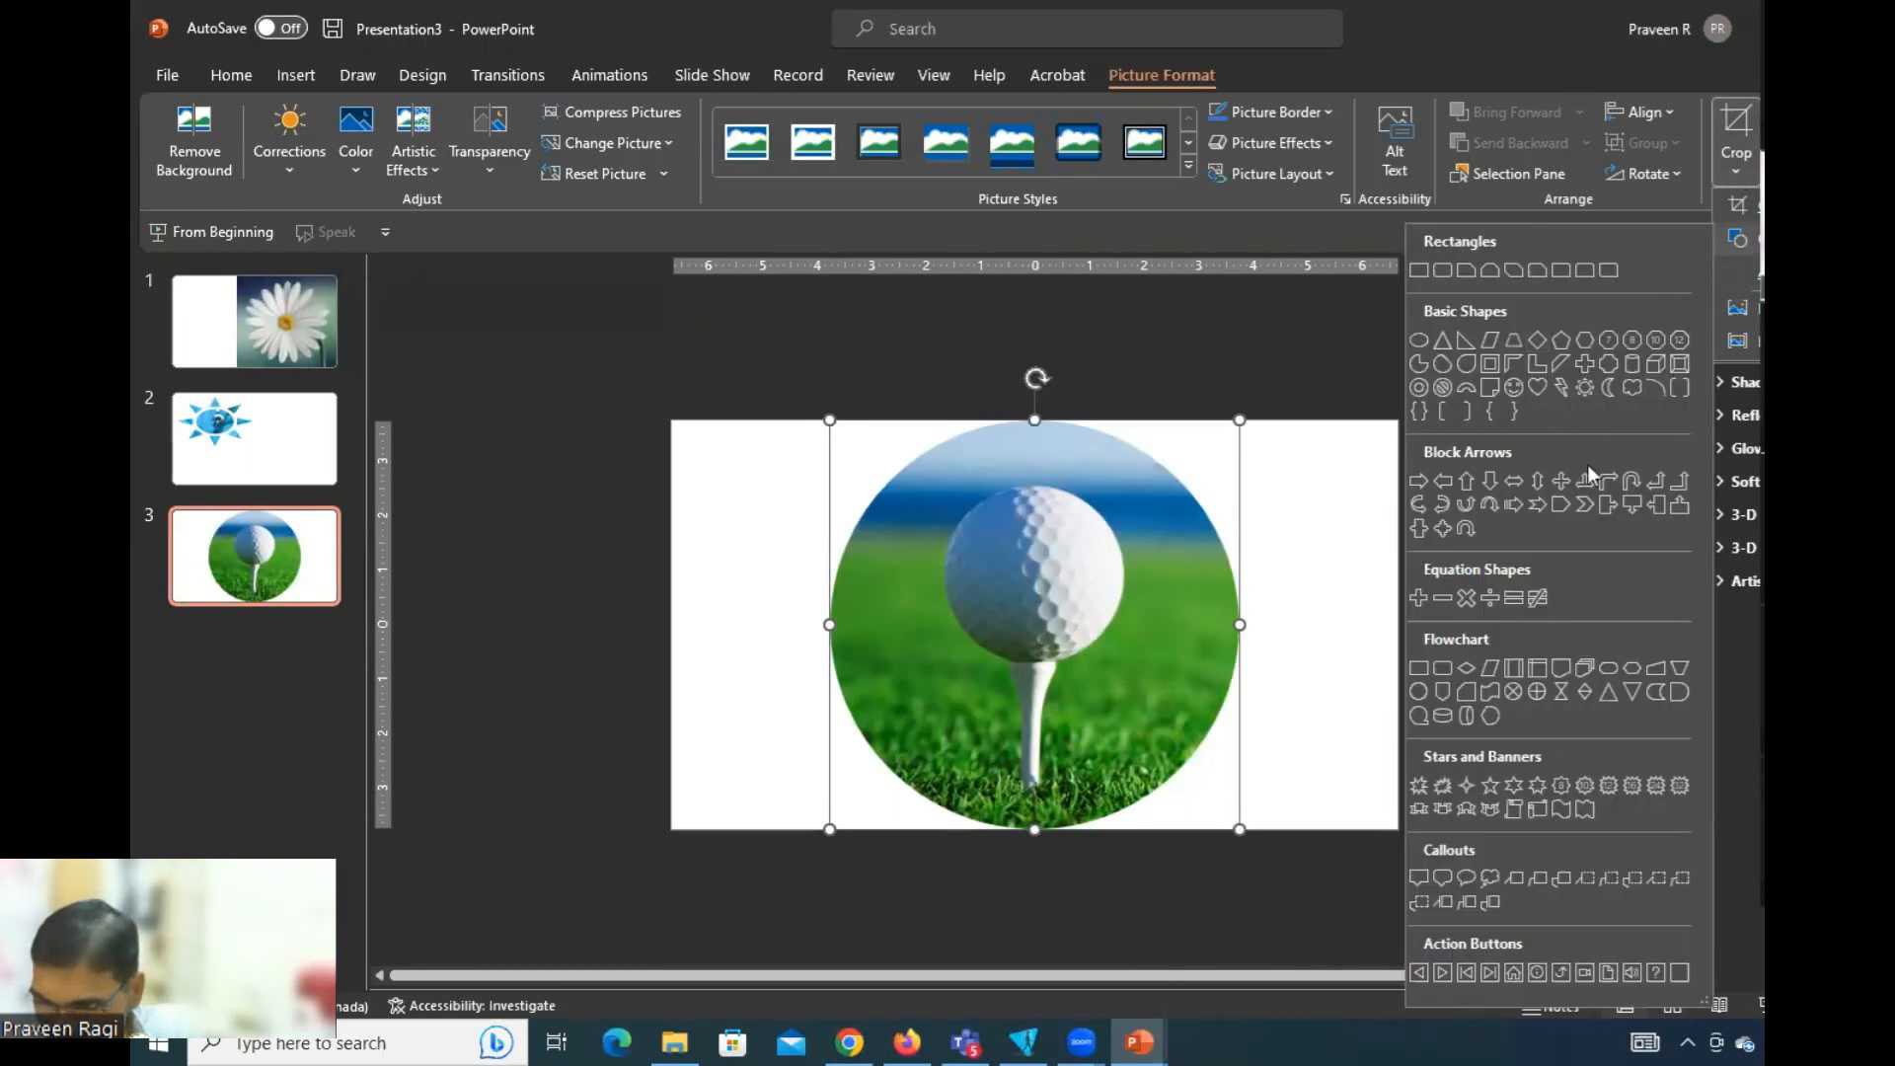
left_click(1634, 387)
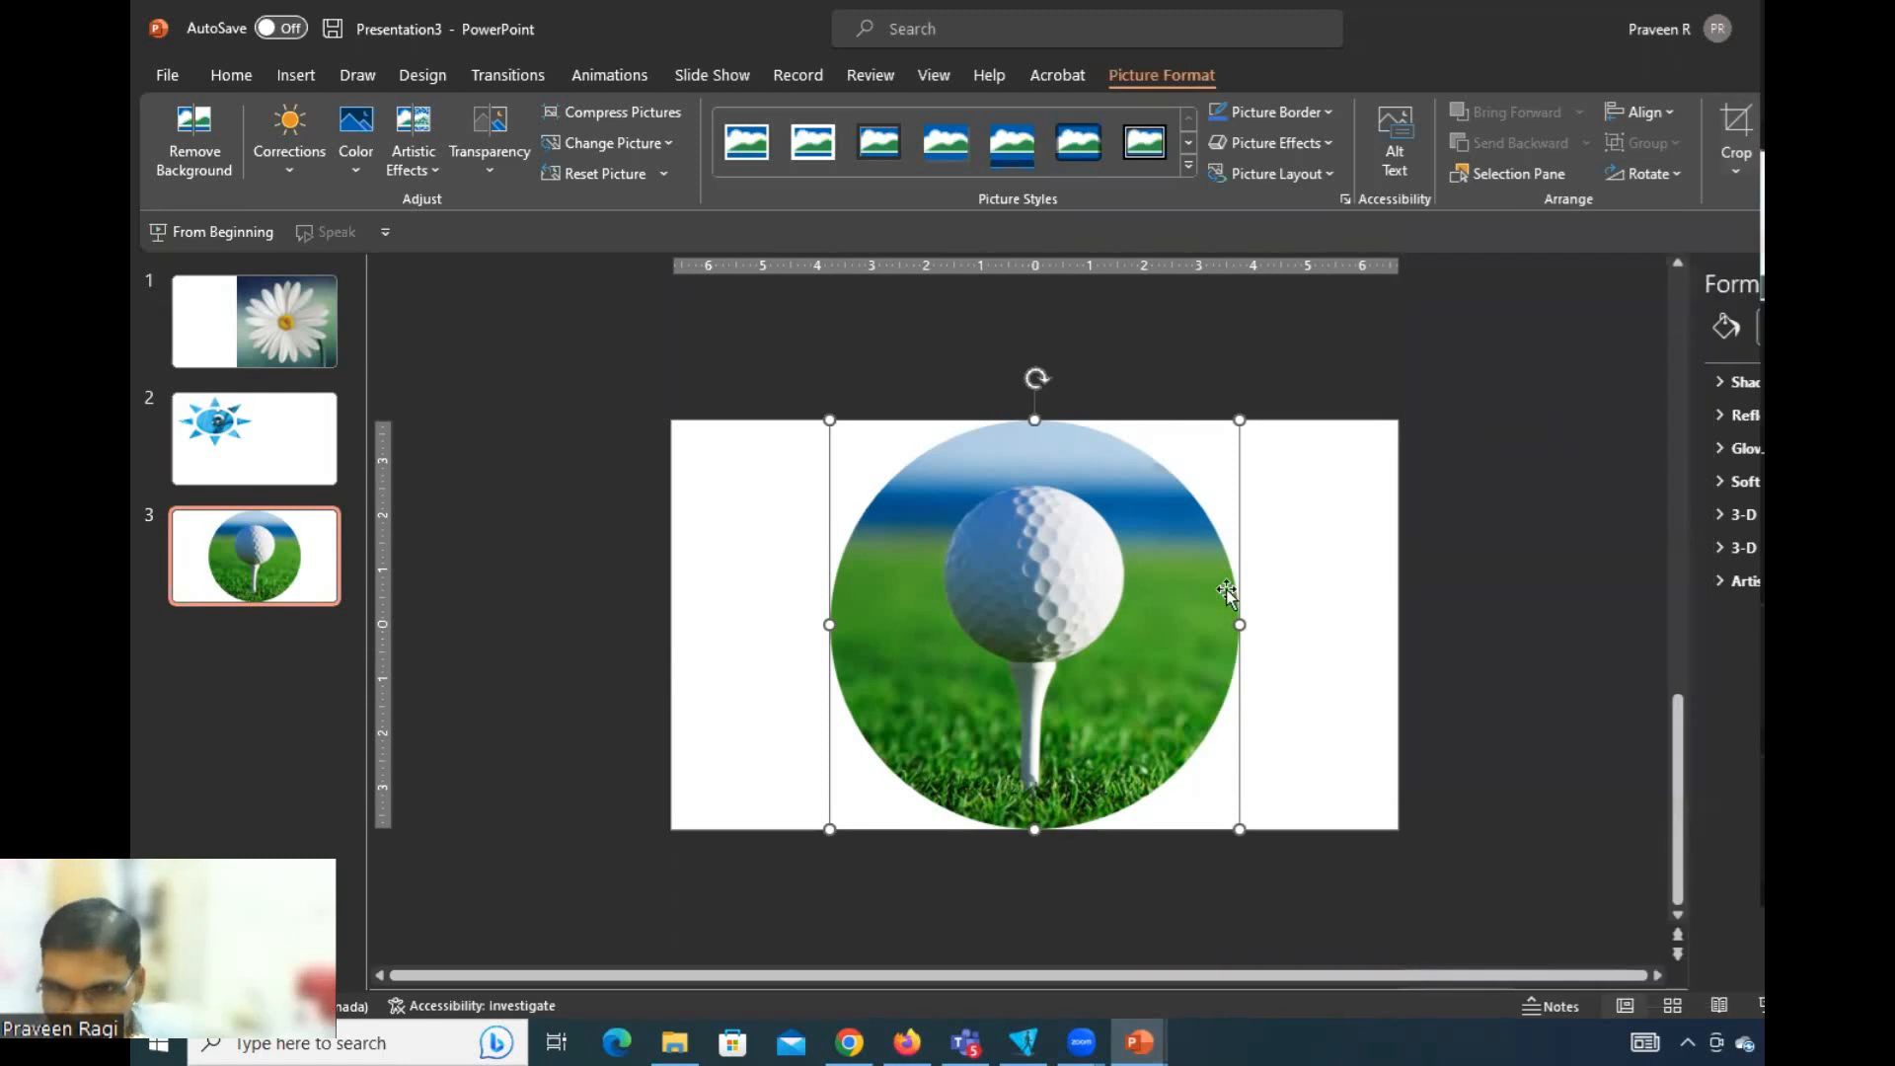
left_click(1317, 525)
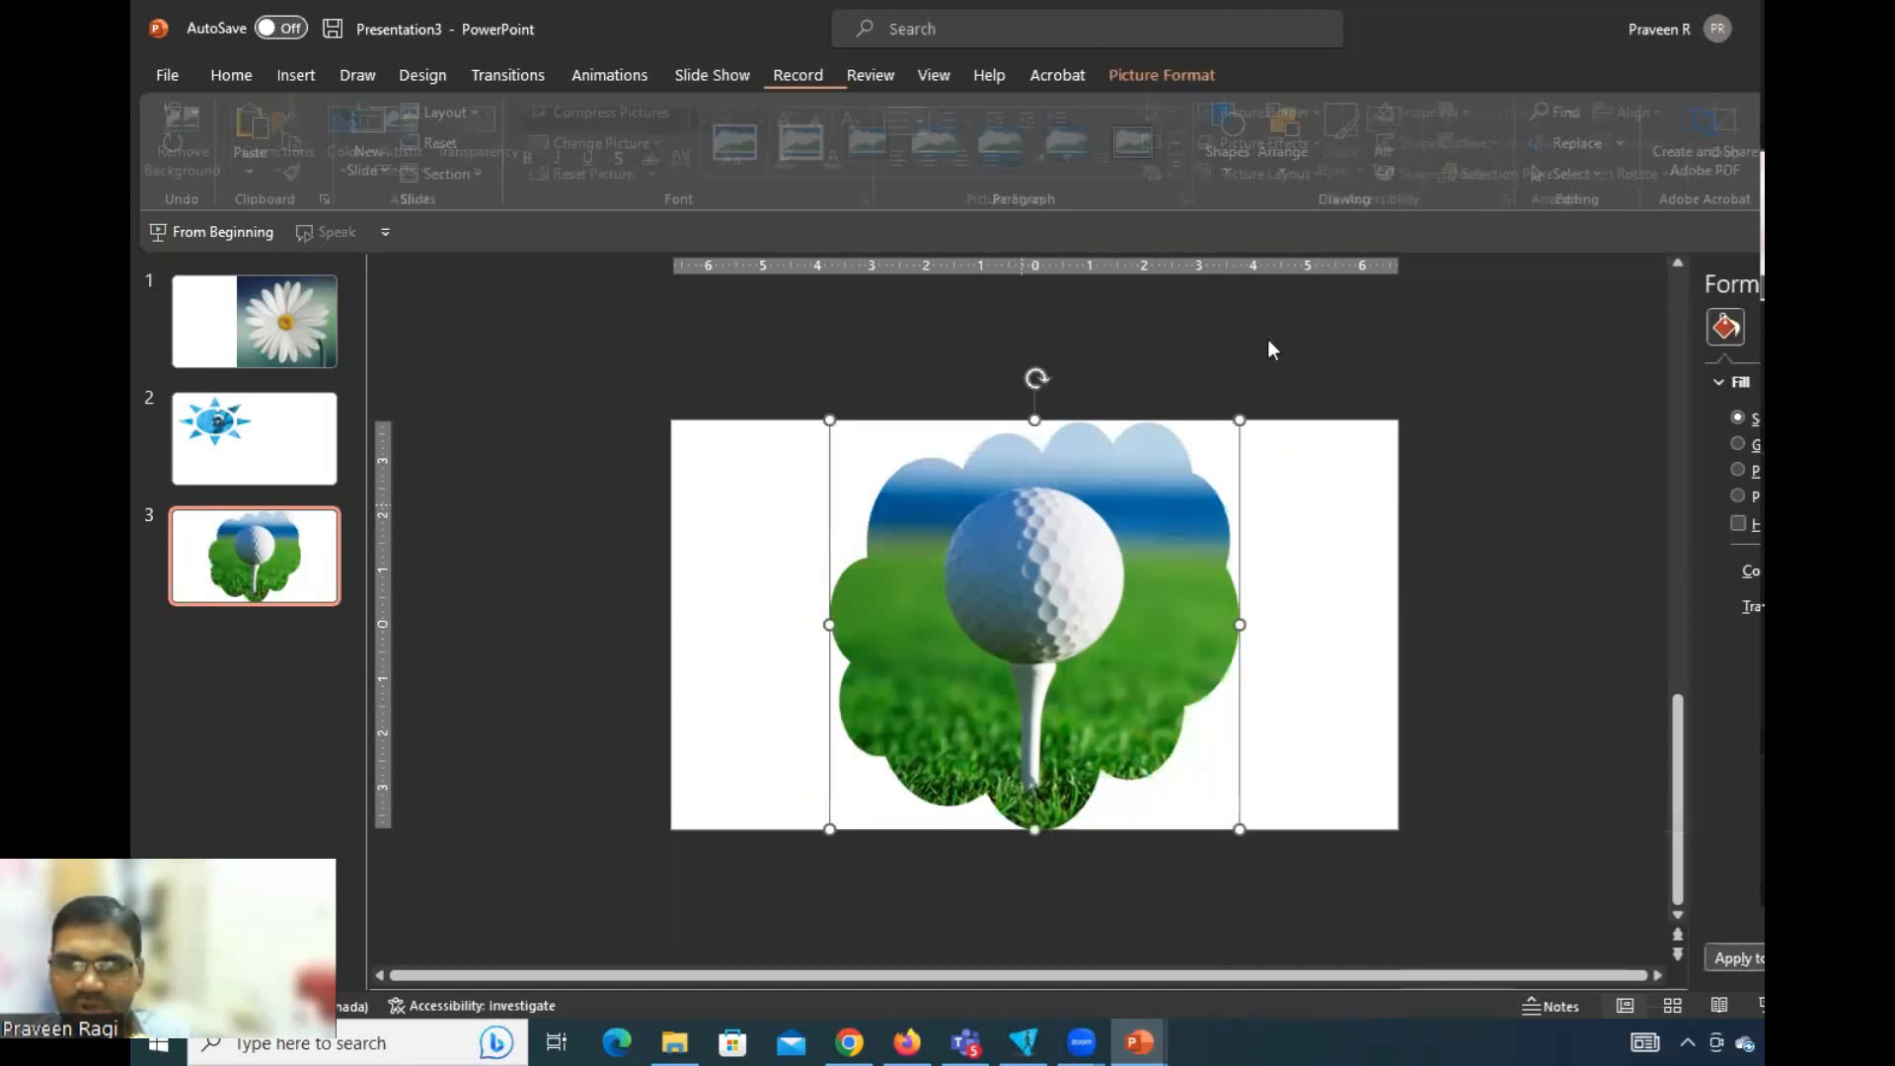